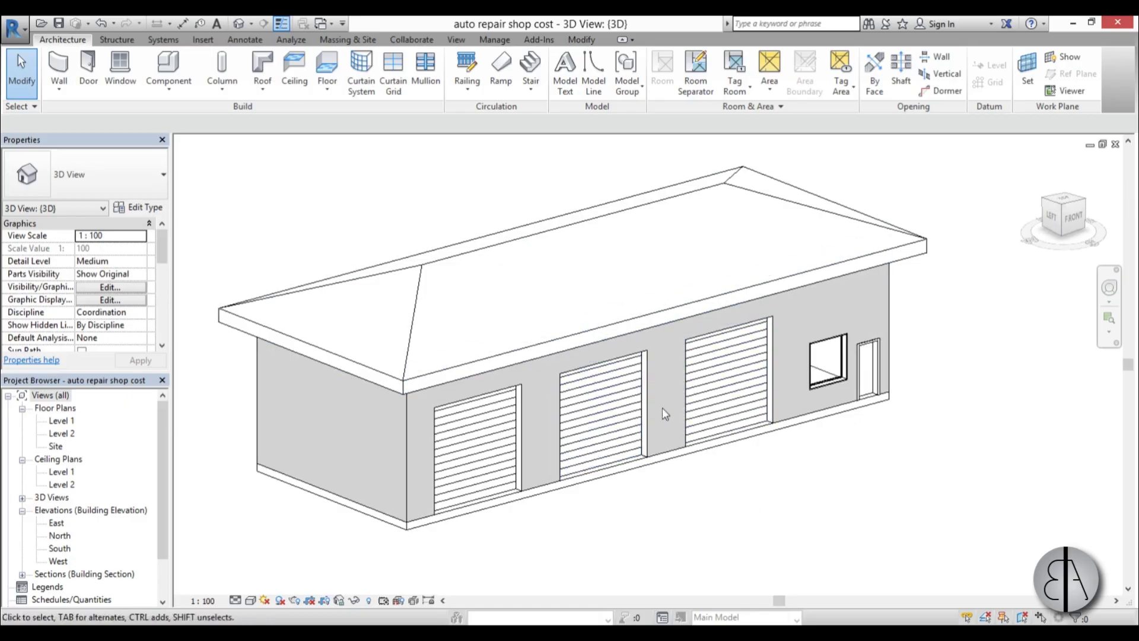
{"action": "middle_click_drag", "start_coordinate": [662, 407], "coordinate": [724, 480], "text": "shift"}
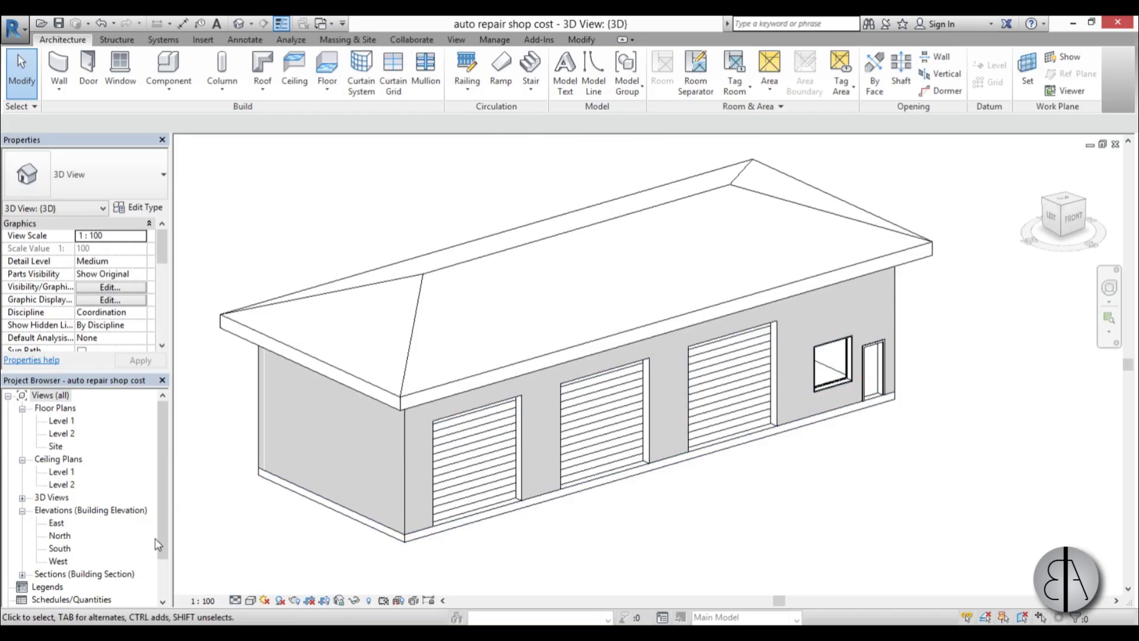
{"action": "left_click_drag", "start_coordinate": [163, 532], "coordinate": [159, 573]}
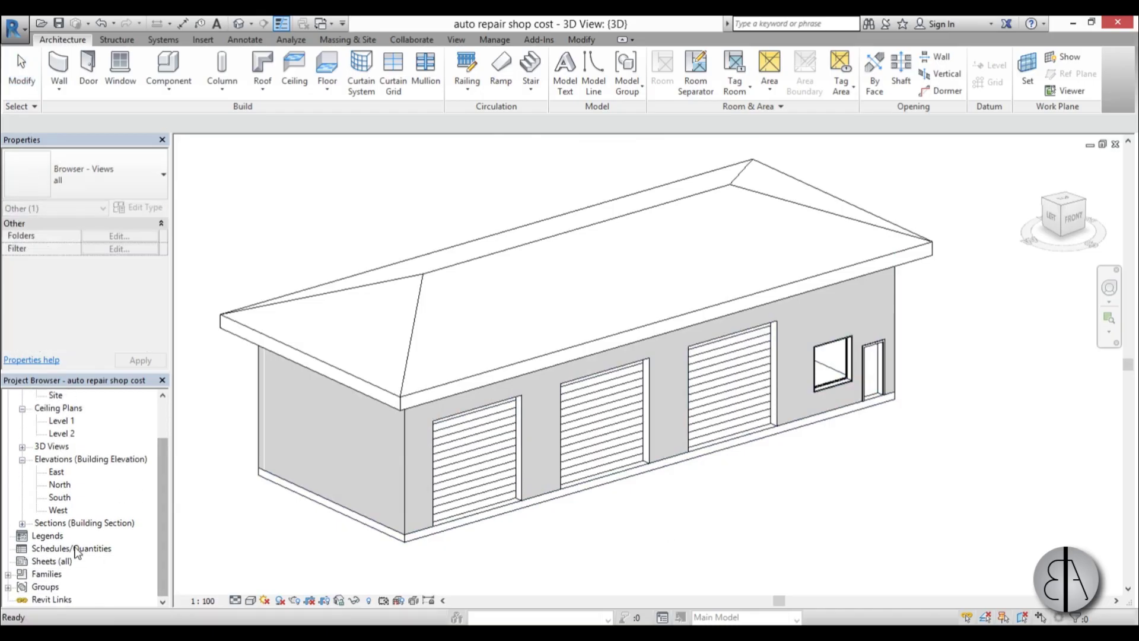
{"action": "right_click", "coordinate": [47, 549]}
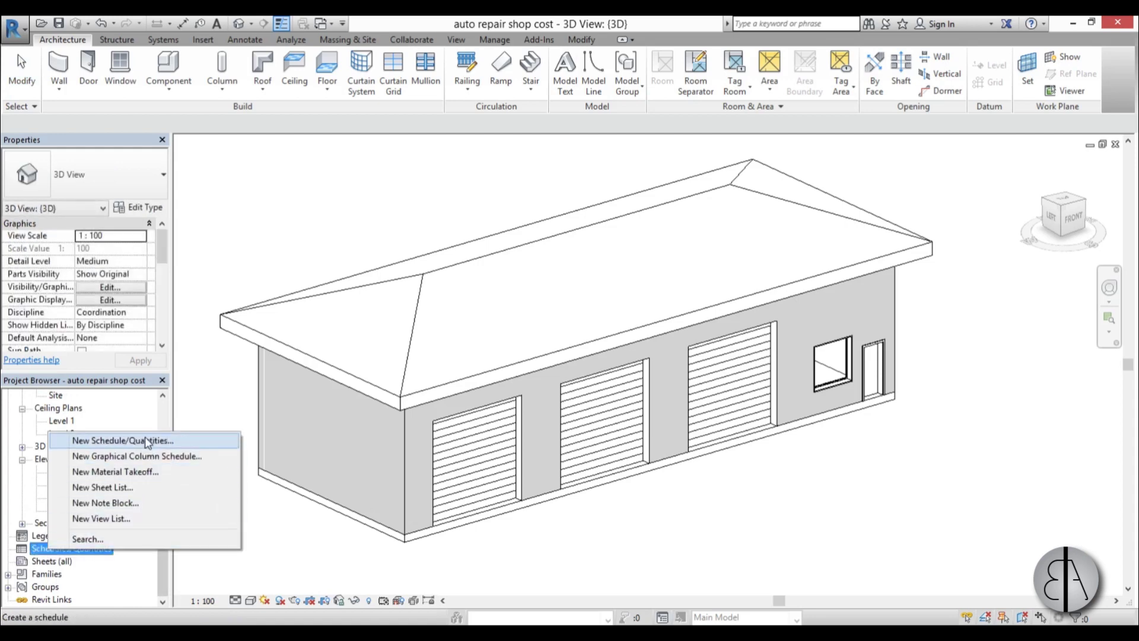
{"action": "left_click", "coordinate": [300, 204]}
- Create a new Schedule/Quantities for the Walls category, covering building components in the New Construction phase
{"action": "left_click", "coordinate": [456, 39]}
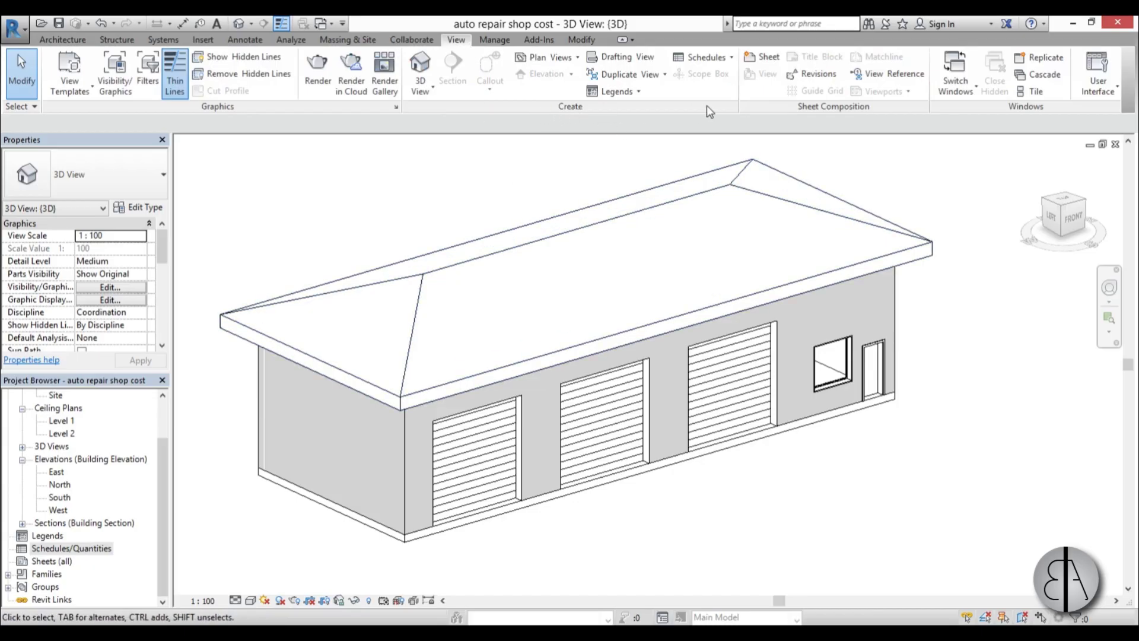
{"action": "left_click", "coordinate": [718, 65]}
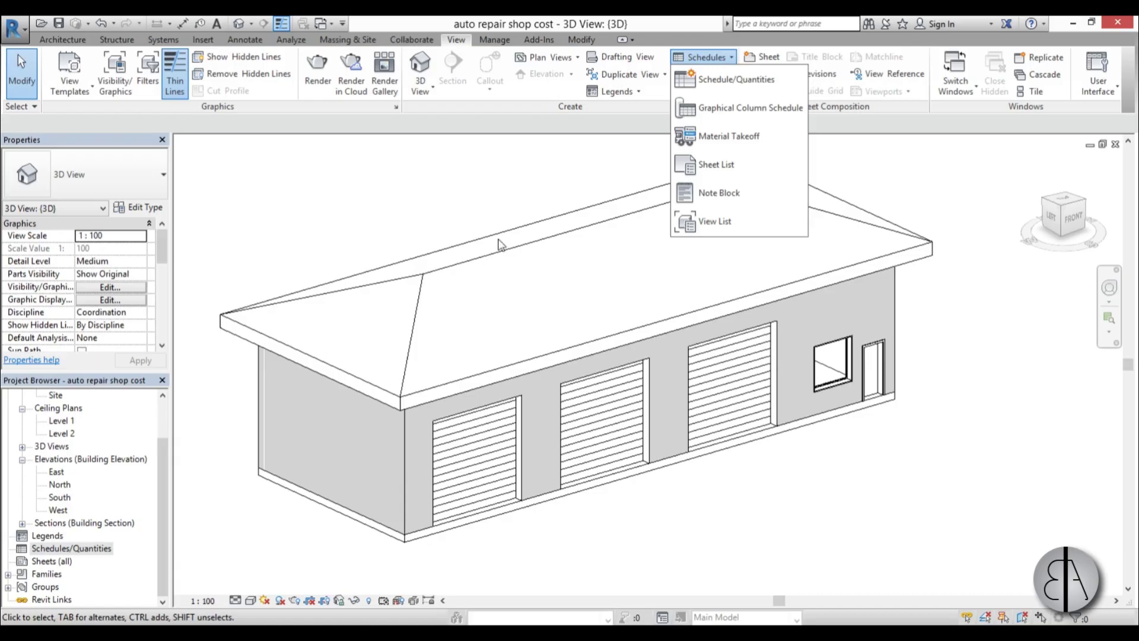
{"action": "left_click", "coordinate": [714, 83]}
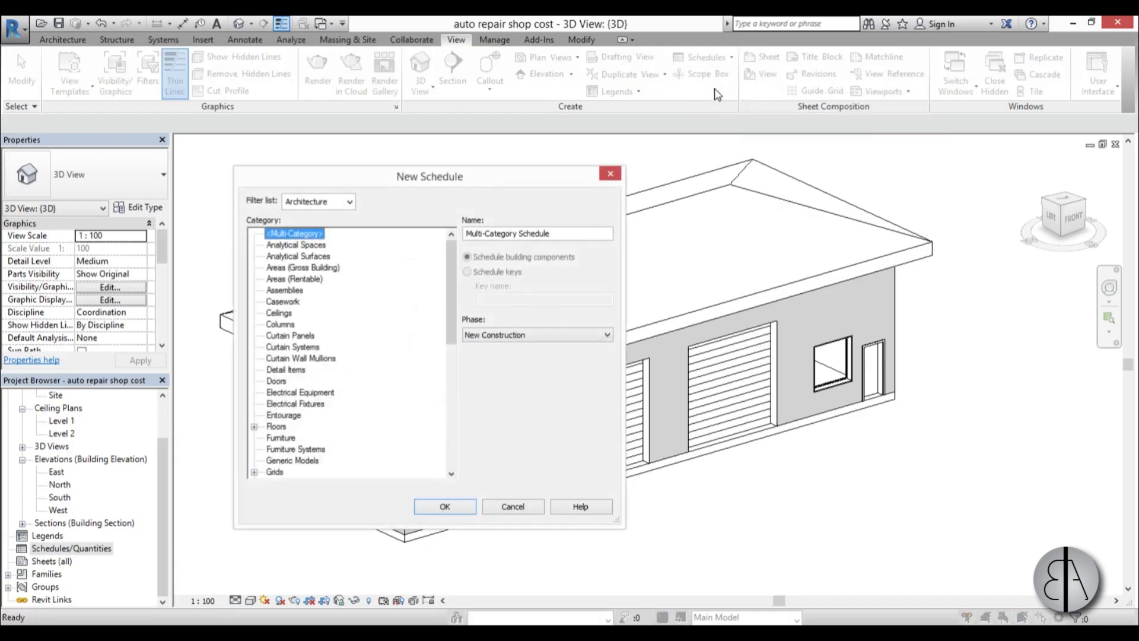
{"action": "left_click_drag", "start_coordinate": [441, 182], "coordinate": [306, 130]}
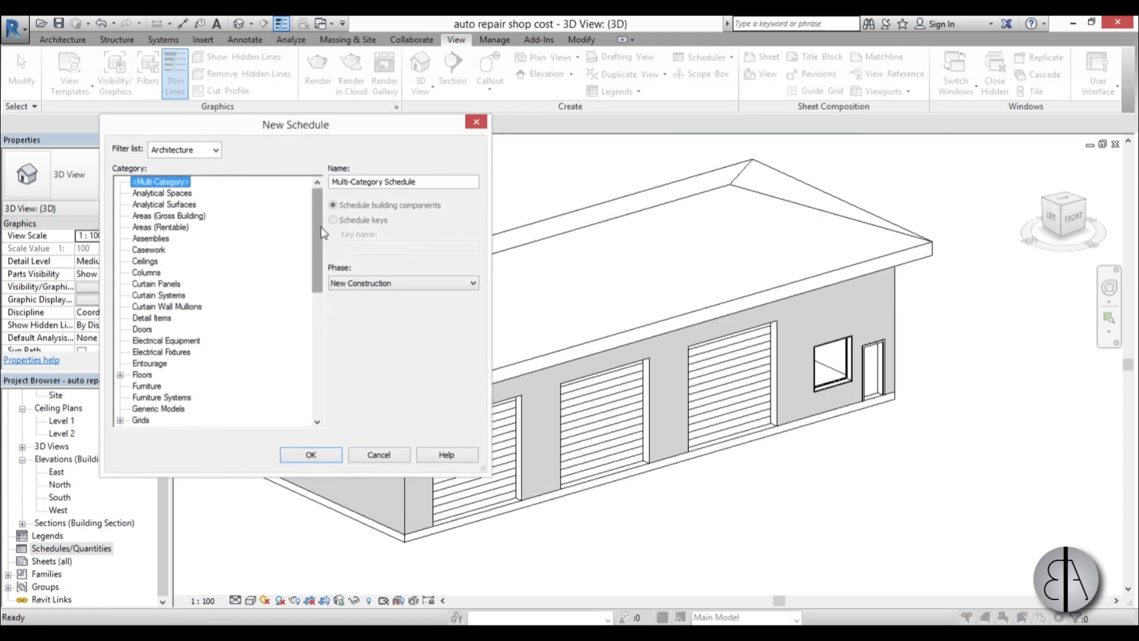
{"action": "scroll", "coordinate": [322, 233], "scroll_direction": "down", "scroll_amount": 1}
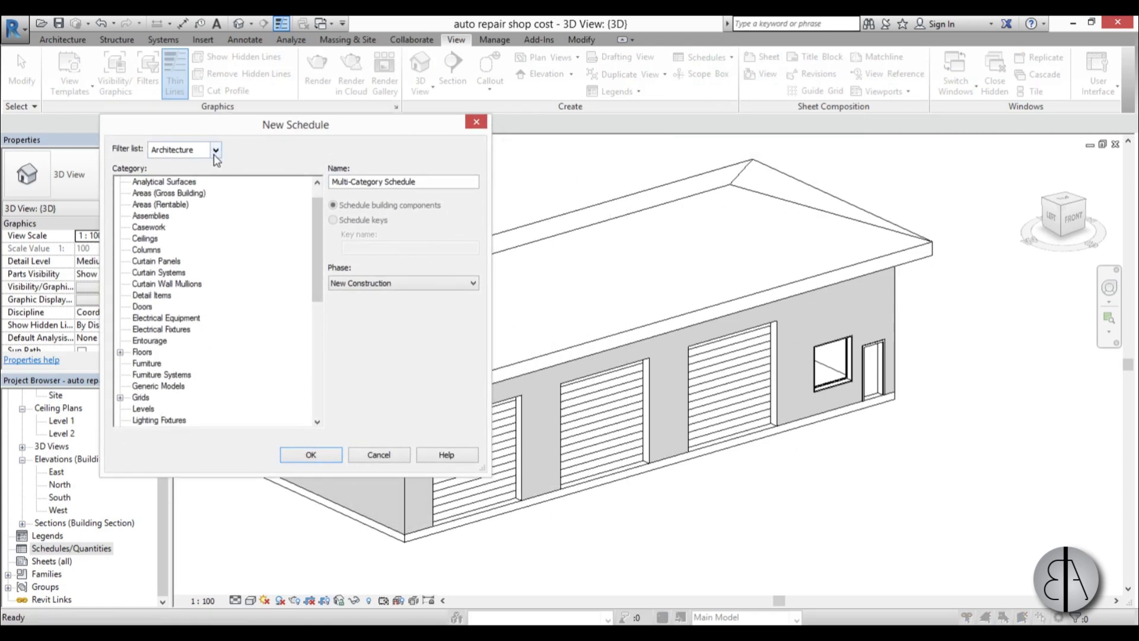
{"action": "scroll", "coordinate": [320, 258], "scroll_direction": "down", "scroll_amount": 2}
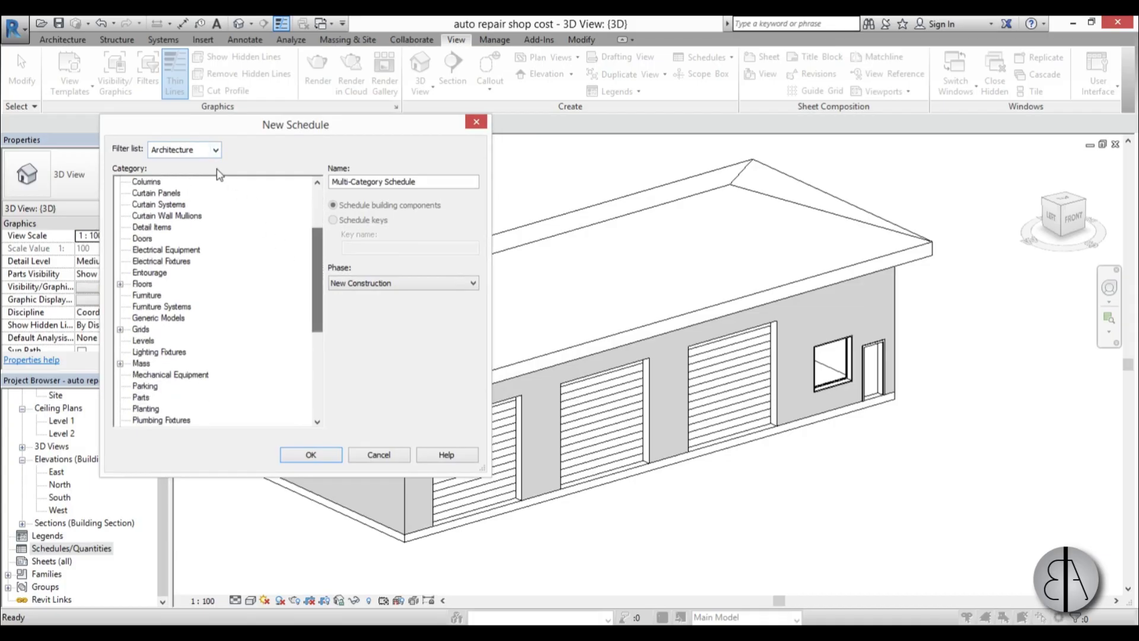
{"action": "left_click", "coordinate": [215, 150]}
{"action": "left_click", "coordinate": [215, 150]}
{"action": "scroll", "coordinate": [316, 332], "scroll_direction": "down", "scroll_amount": 5}
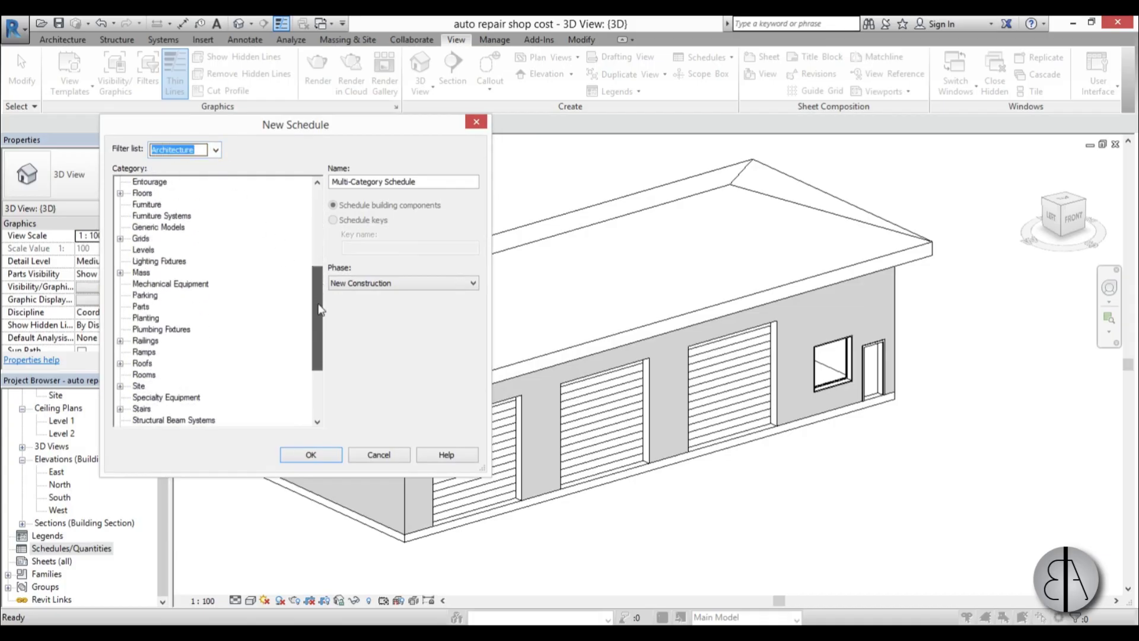
{"action": "scroll", "coordinate": [315, 333], "scroll_direction": "down", "scroll_amount": 1}
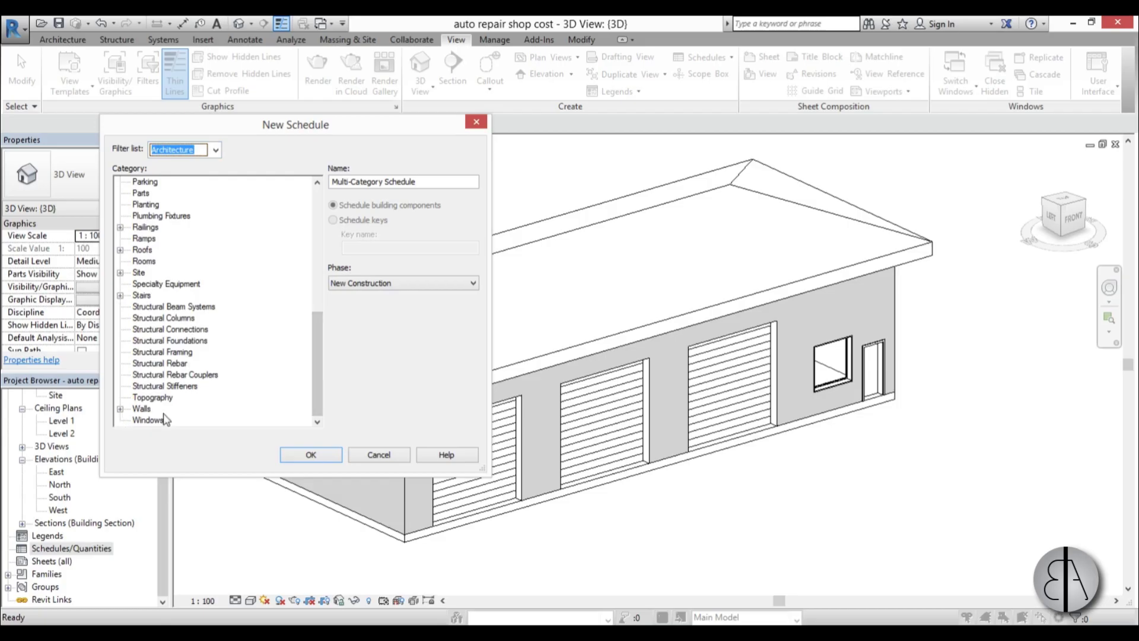
{"action": "left_click", "coordinate": [139, 410]}
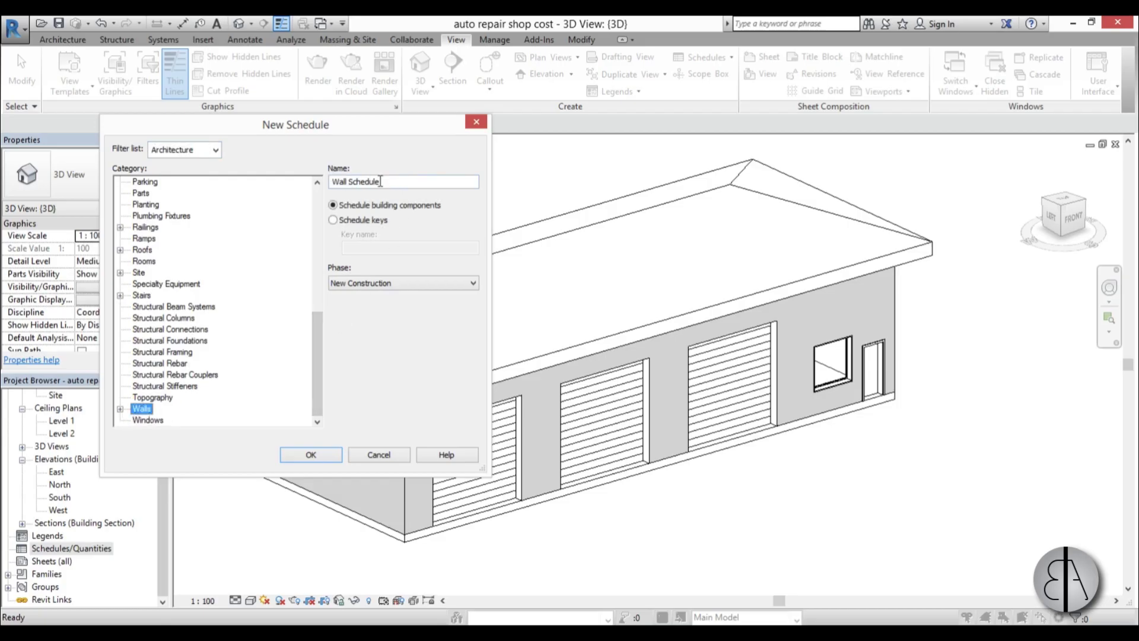
{"action": "left_click", "coordinate": [357, 287]}
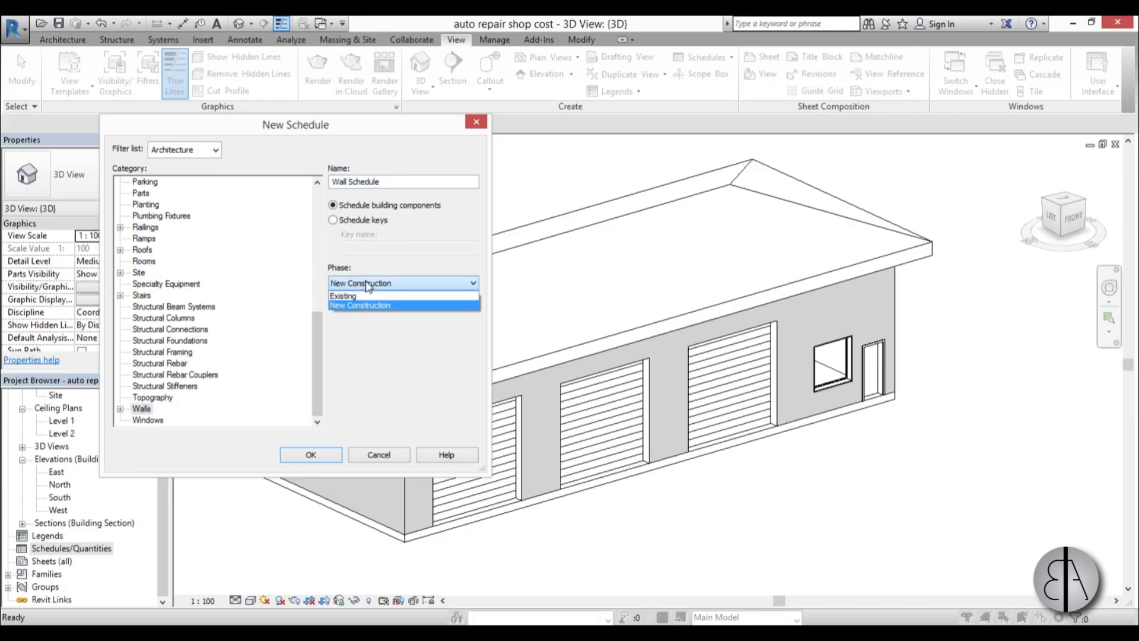
{"action": "left_click", "coordinate": [362, 285]}
{"action": "left_click", "coordinate": [311, 455]}
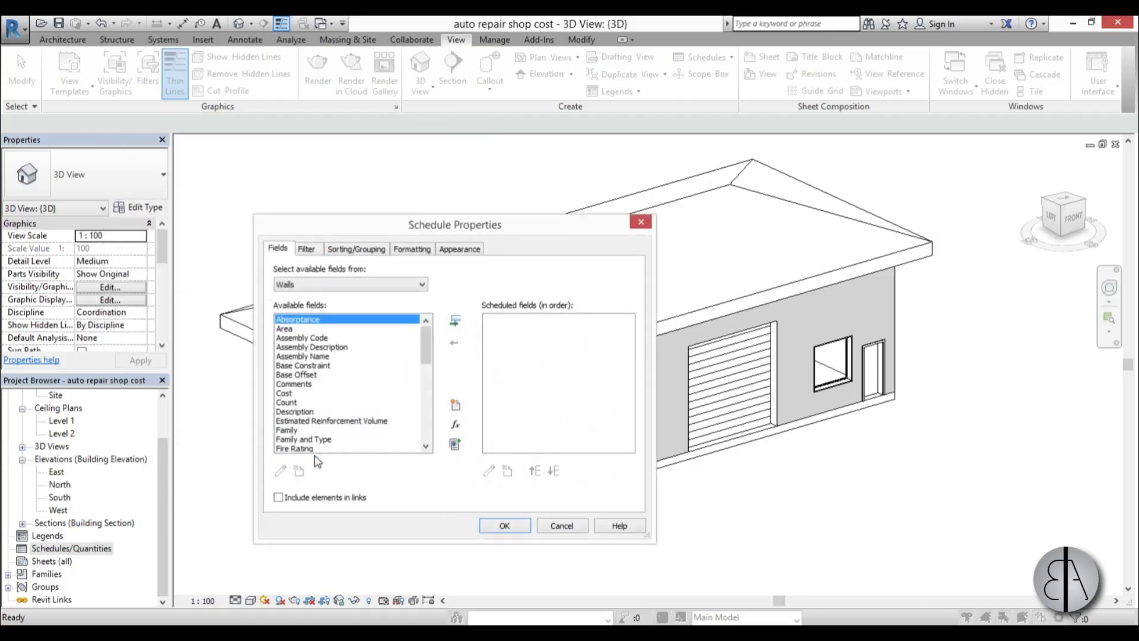
- Add the Area and Cost fields to the wall schedule's scheduled fields
{"action": "left_click_drag", "start_coordinate": [442, 230], "coordinate": [461, 168]}
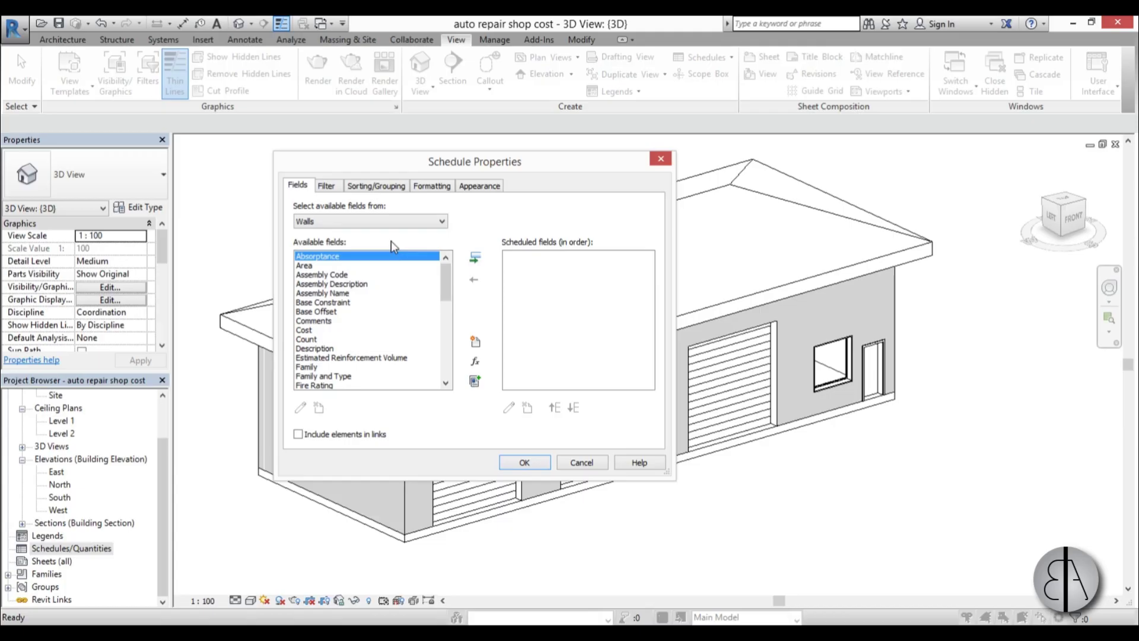
{"action": "left_click", "coordinate": [379, 266]}
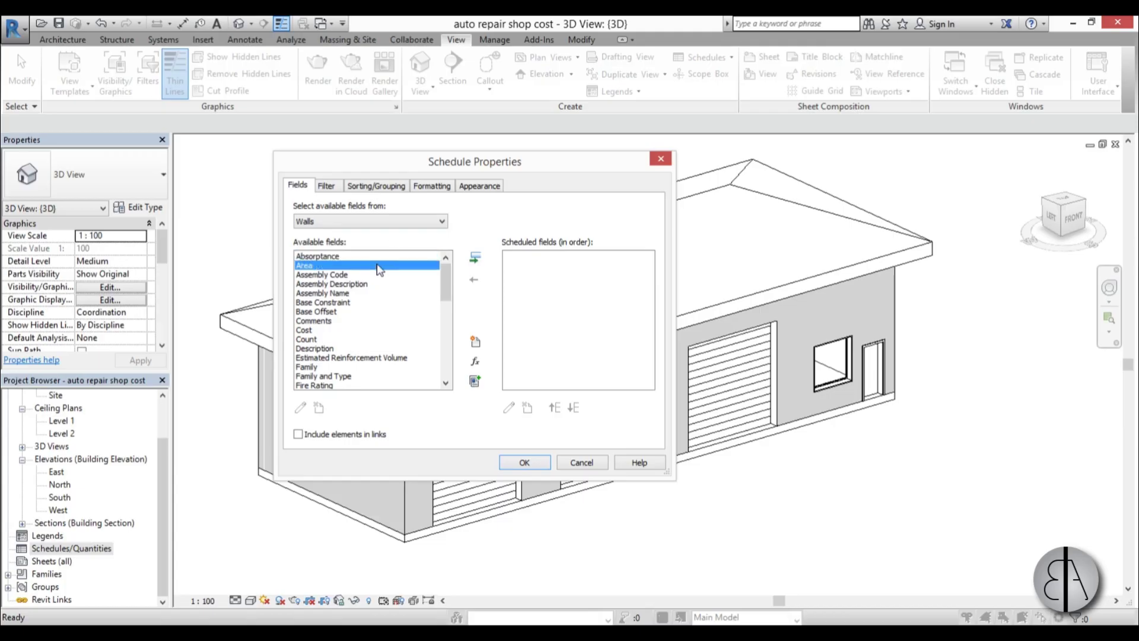
{"action": "left_click", "coordinate": [473, 259]}
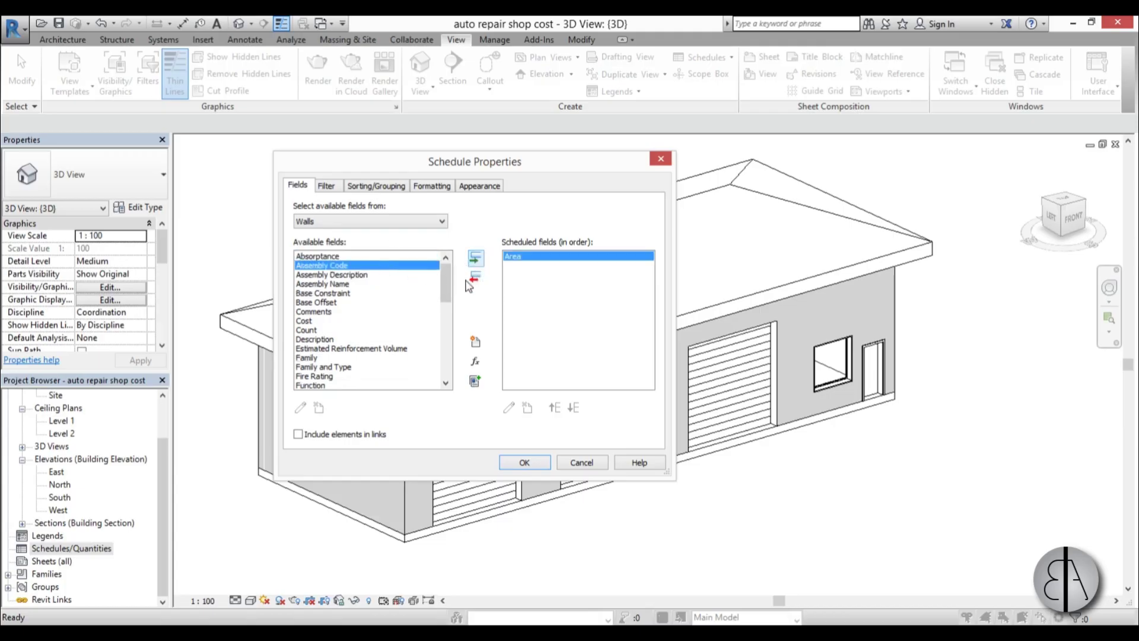
{"action": "left_click", "coordinate": [306, 321]}
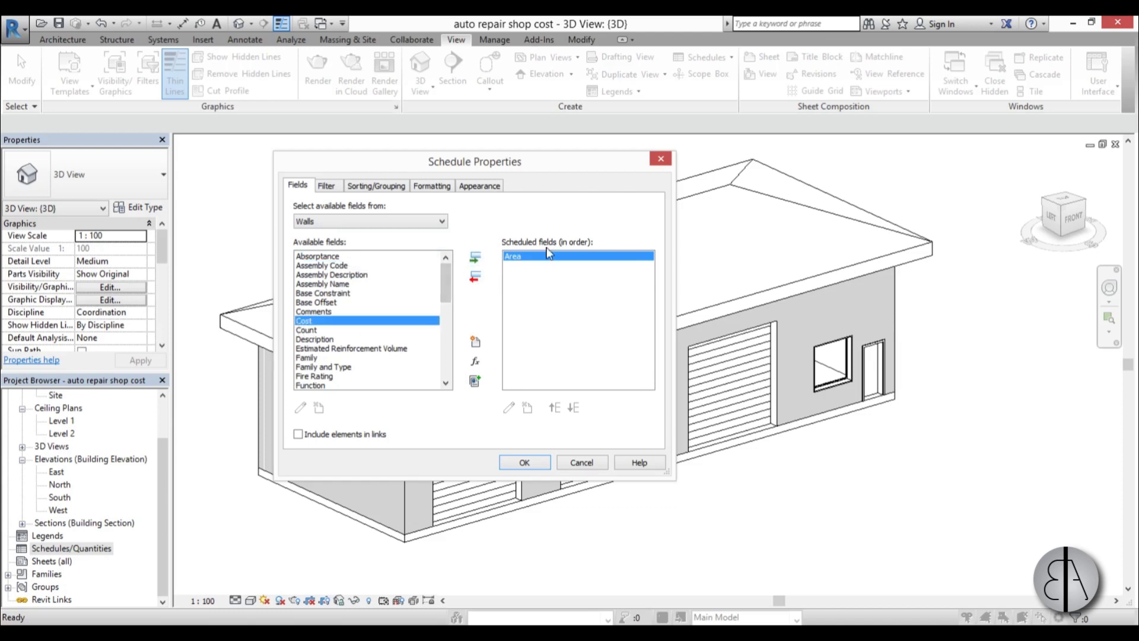
{"action": "left_click", "coordinate": [475, 259]}
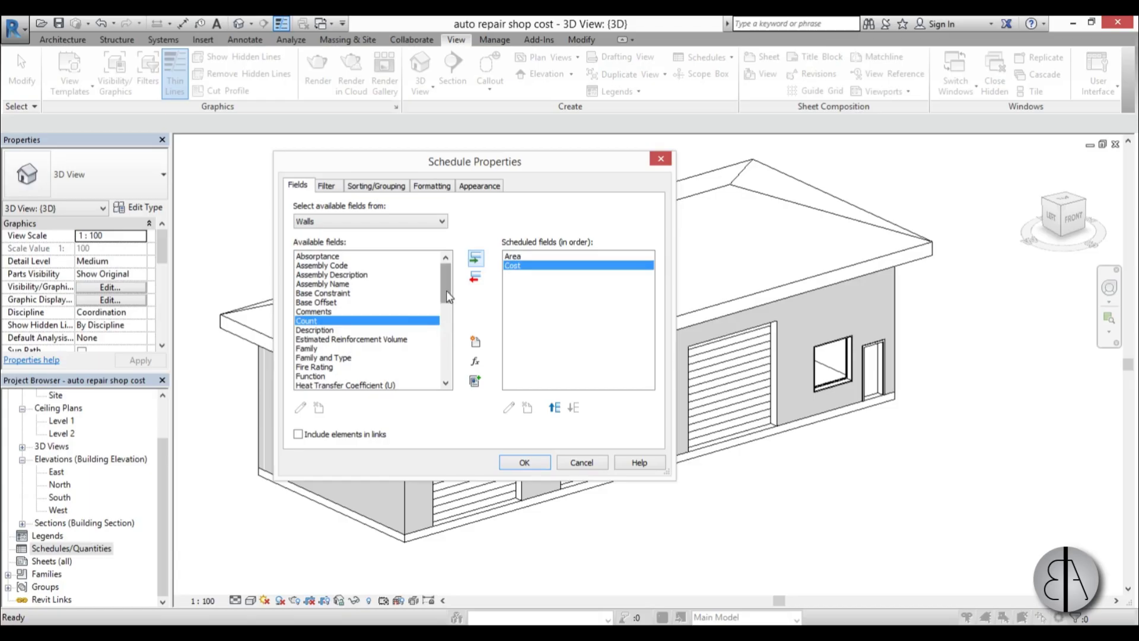
- Add the Family and Type field to the wall schedule and move it to first place, above Area and Cost
{"action": "left_click_drag", "start_coordinate": [446, 290], "coordinate": [443, 308]}
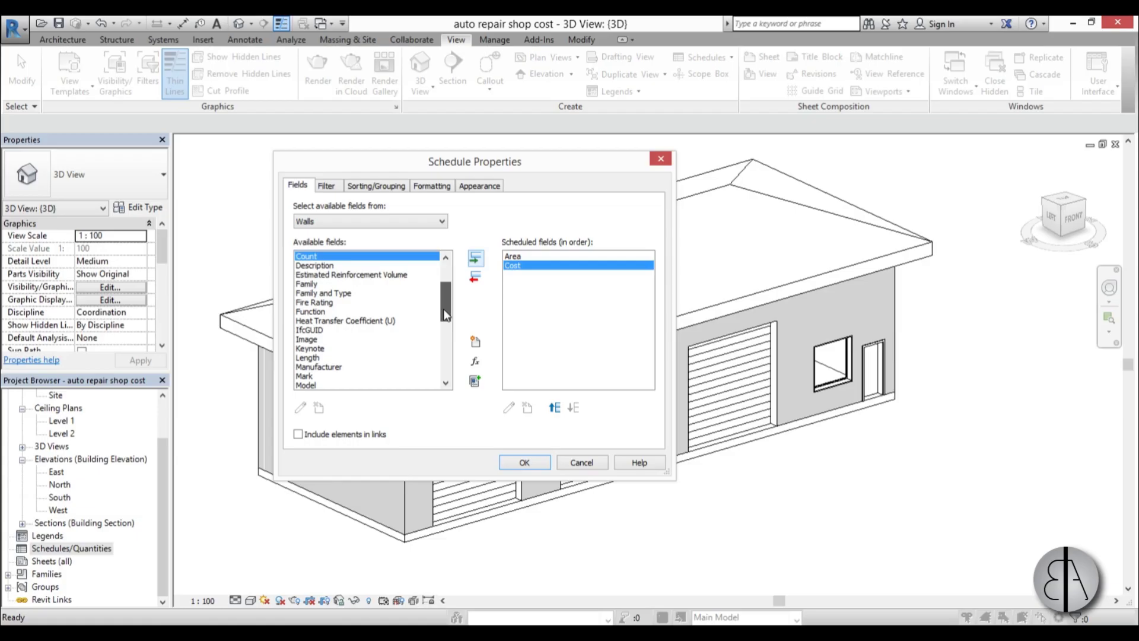
{"action": "left_click", "coordinate": [325, 294]}
{"action": "left_click", "coordinate": [475, 257]}
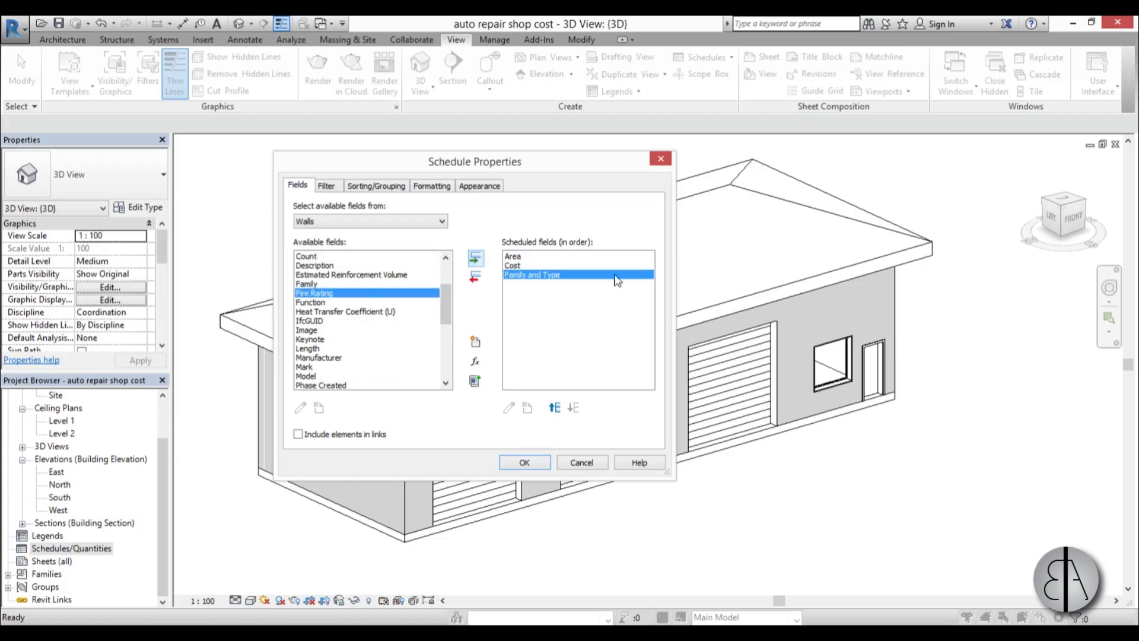
{"action": "left_click", "coordinate": [554, 408]}
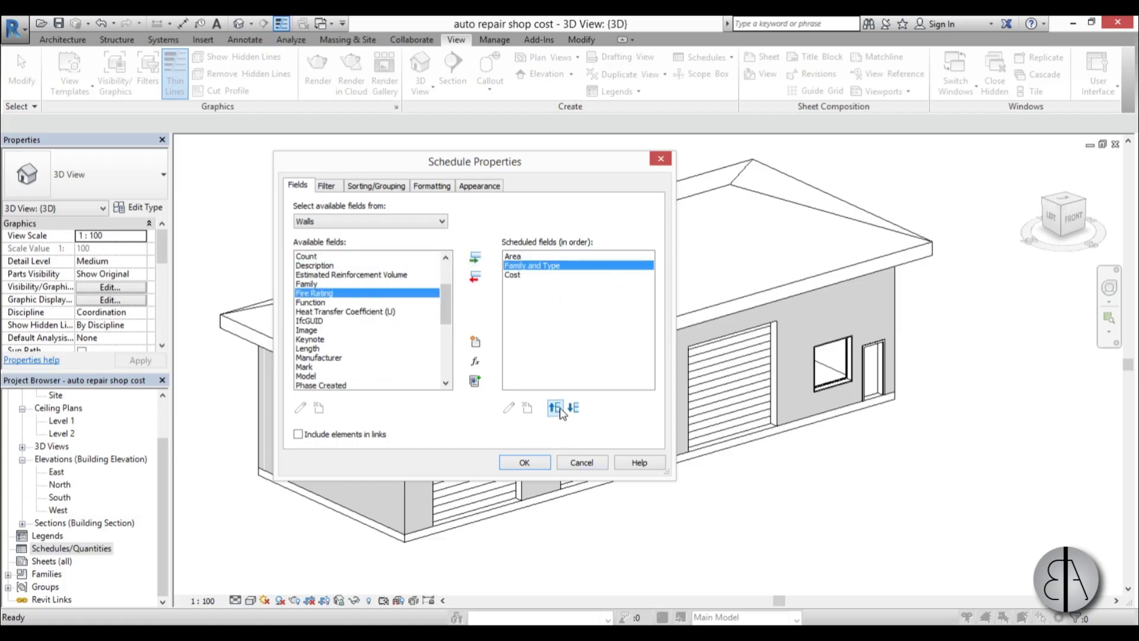
{"action": "left_click", "coordinate": [554, 408]}
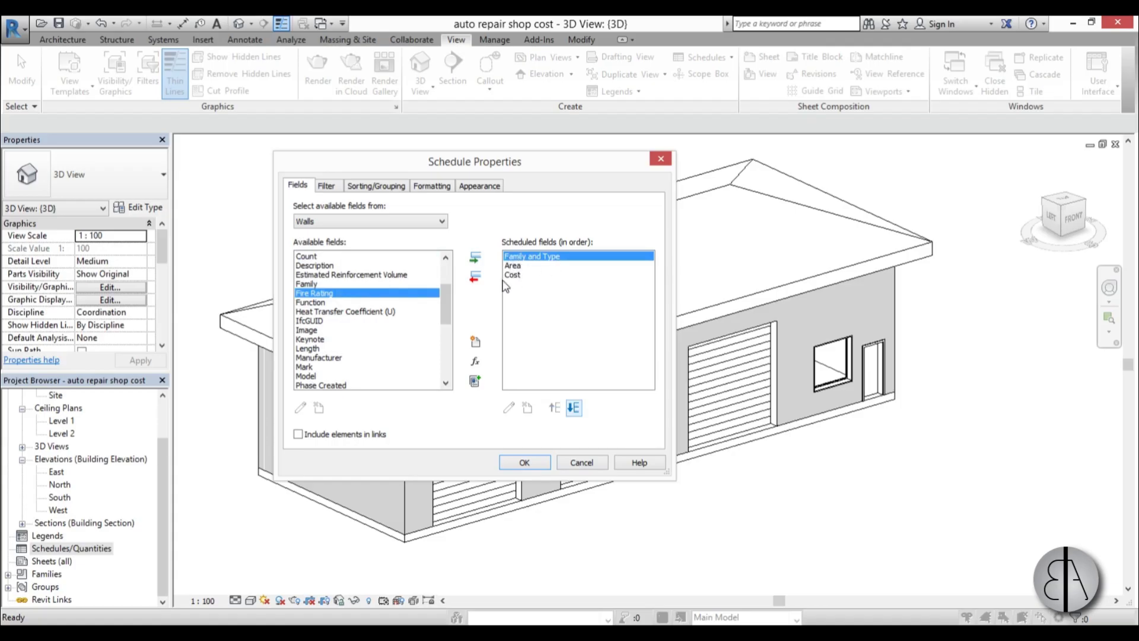
- Start a calculated value for the wall schedule, named "Total Wall cost", with its type set to Currency
{"action": "left_click", "coordinate": [477, 362]}
{"action": "left_click_drag", "start_coordinate": [392, 431], "coordinate": [474, 284]}
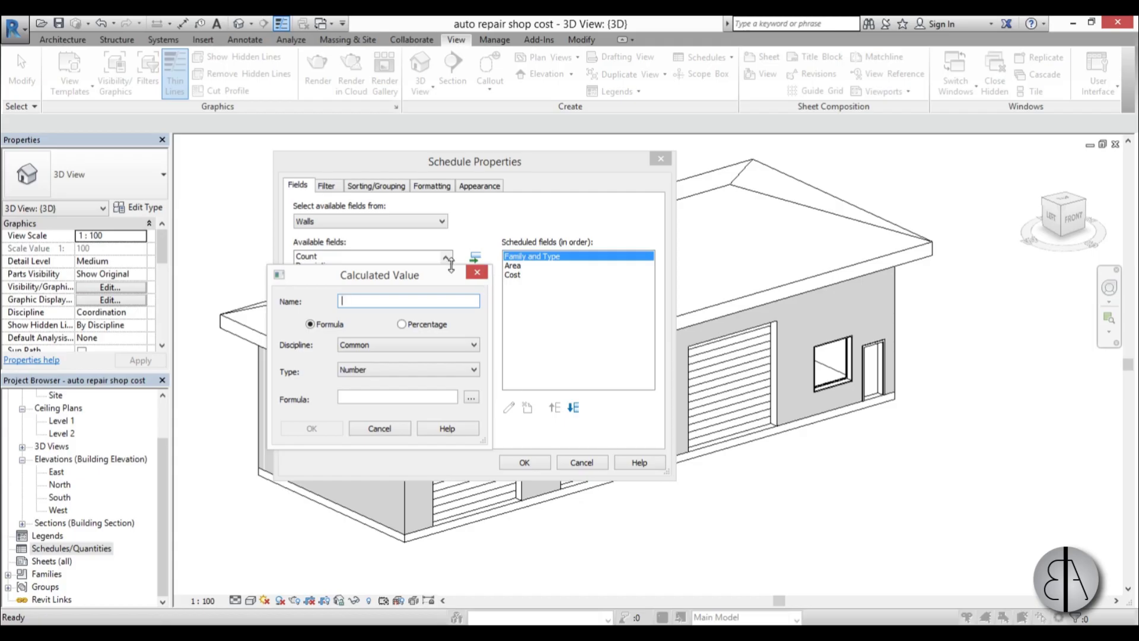
{"action": "left_click", "coordinate": [400, 301]}
{"action": "type", "text": "Total WA"}
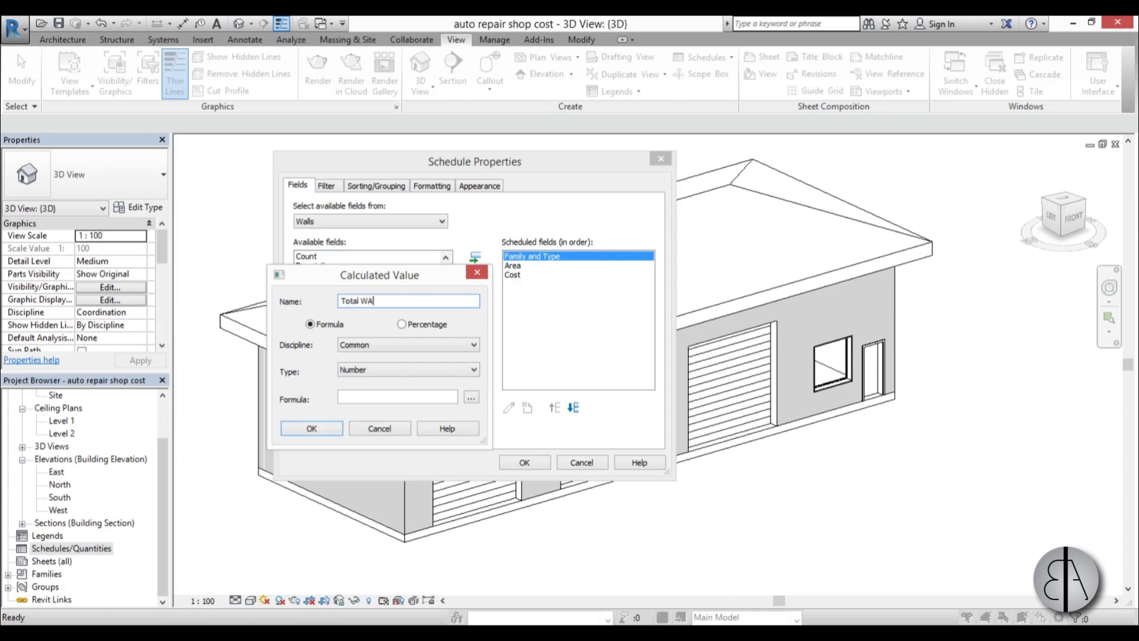
{"action": "key", "text": "BackSpace"}
{"action": "type", "text": "all cost"}
{"action": "left_click", "coordinate": [356, 372]}
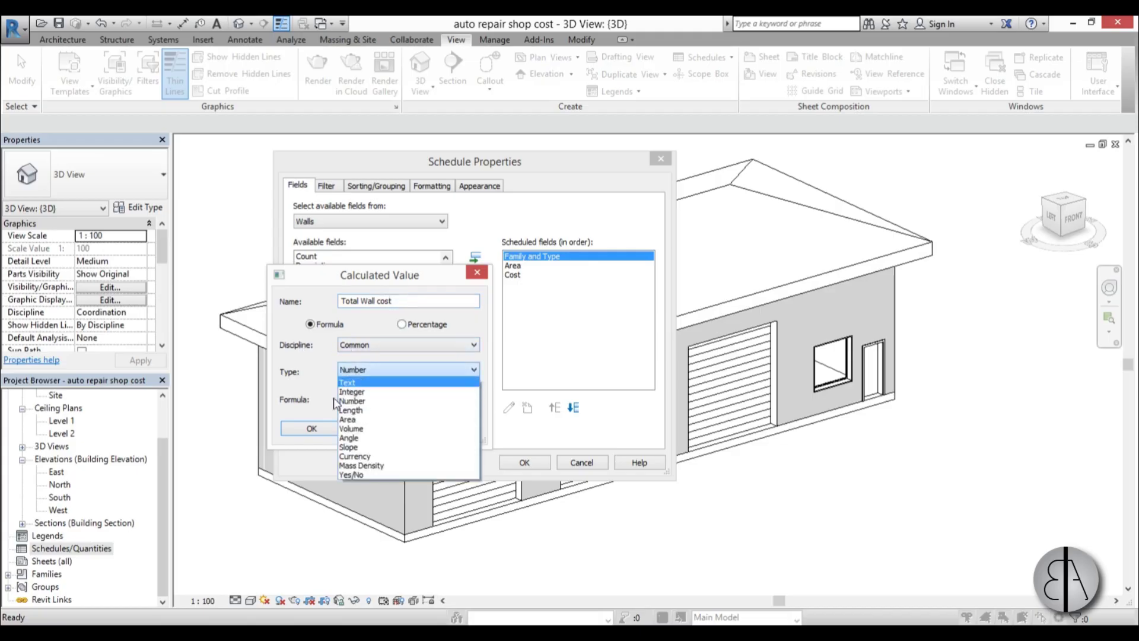
{"action": "left_click", "coordinate": [356, 456]}
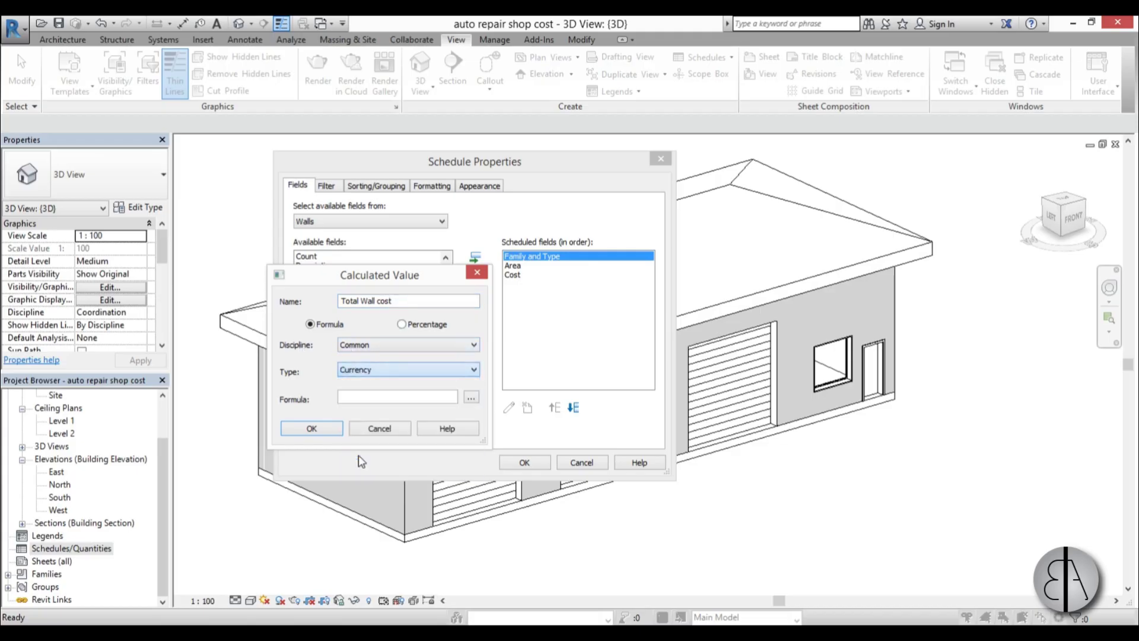
- Give the calculated value the formula Area * Cost / 1 and add it to the scheduled fields
{"action": "left_click", "coordinate": [471, 397]}
{"action": "left_click", "coordinate": [313, 301]}
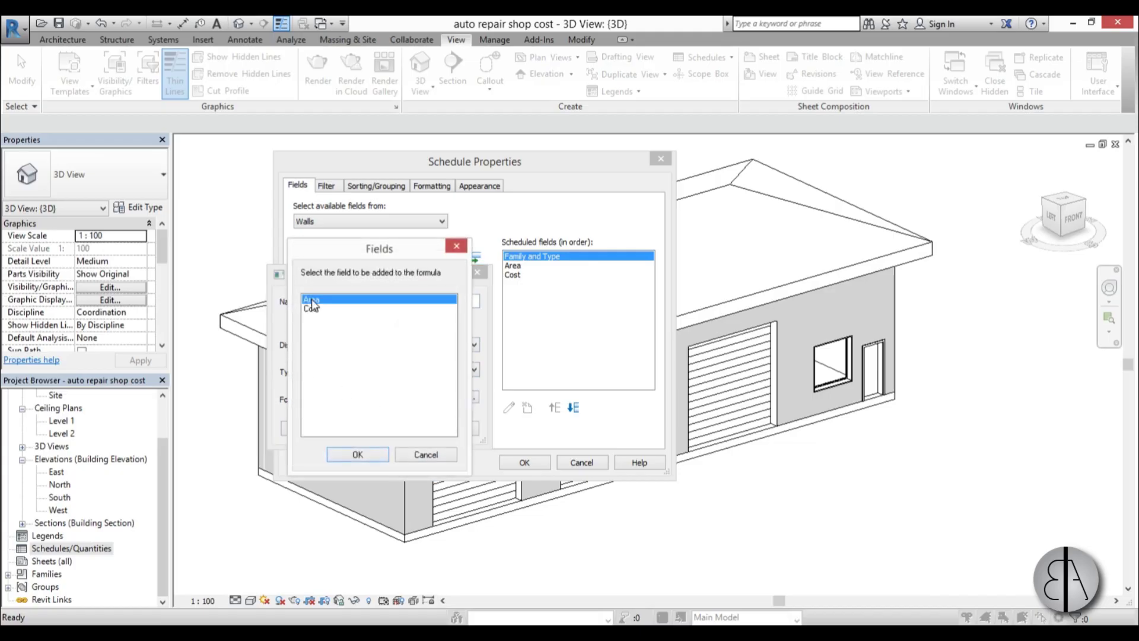
{"action": "left_click", "coordinate": [363, 455]}
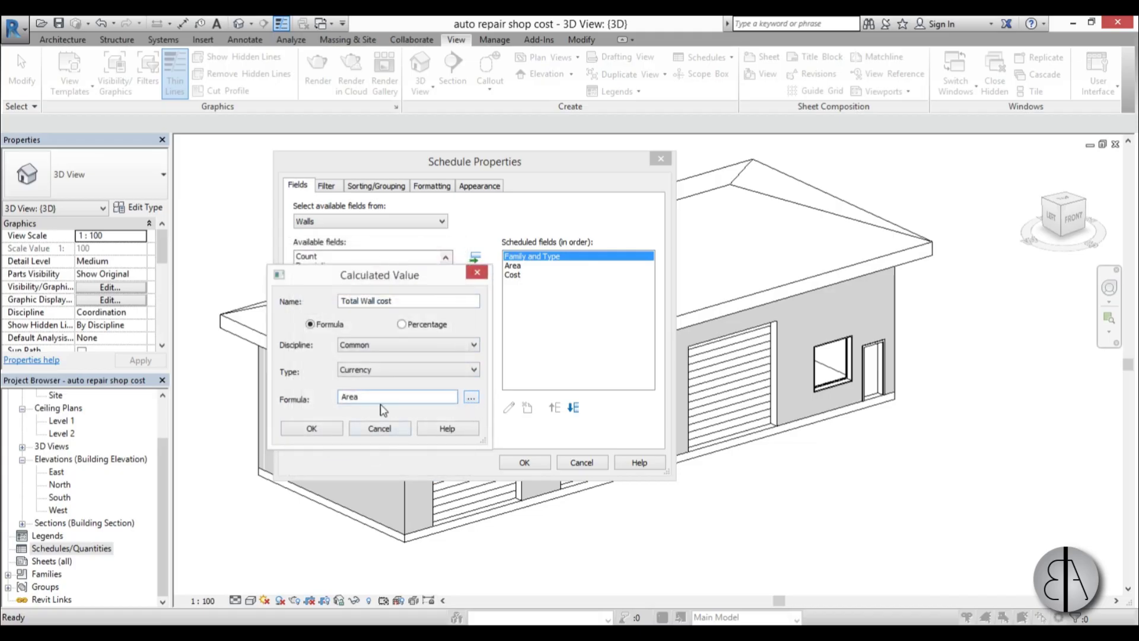
{"action": "type", "text": "*"}
{"action": "left_click", "coordinate": [311, 308]}
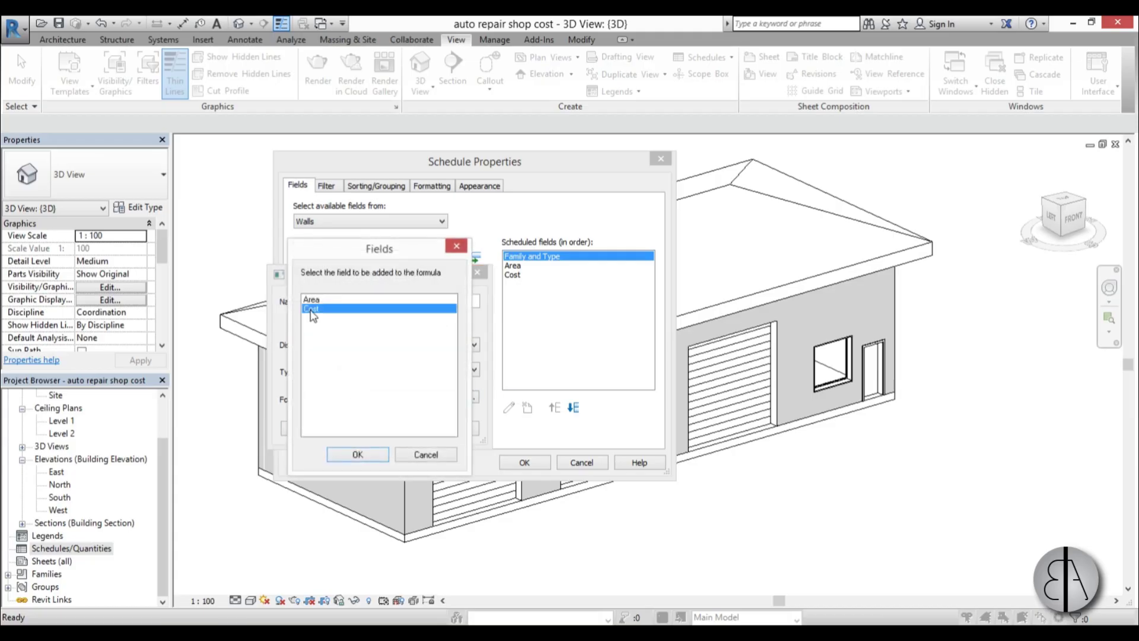
{"action": "left_click", "coordinate": [363, 454]}
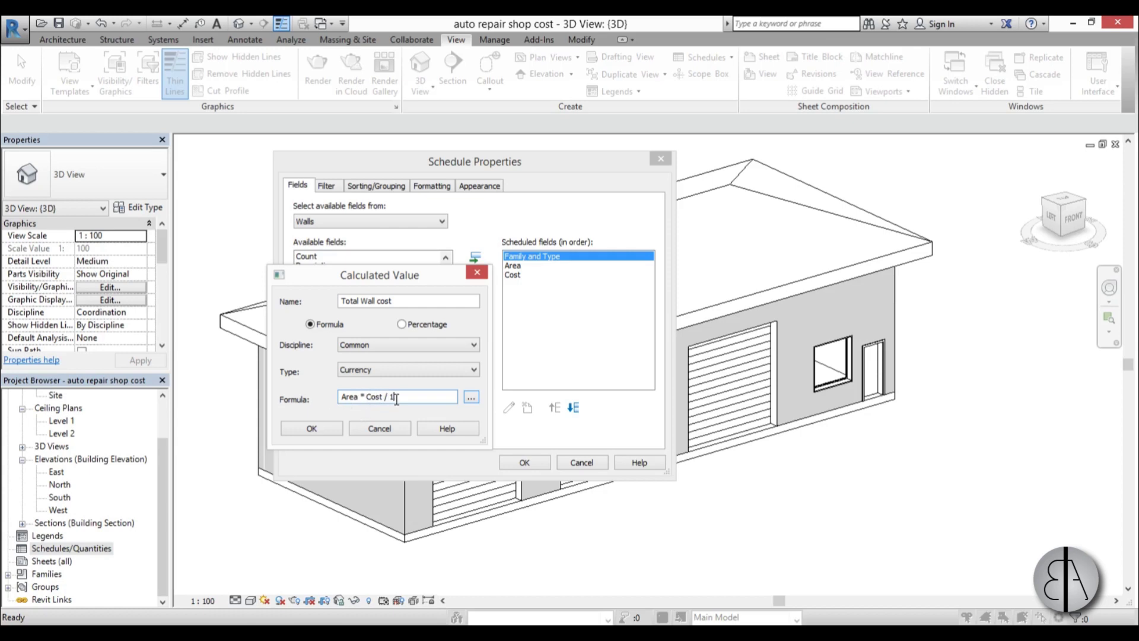
{"action": "left_click", "coordinate": [326, 430]}
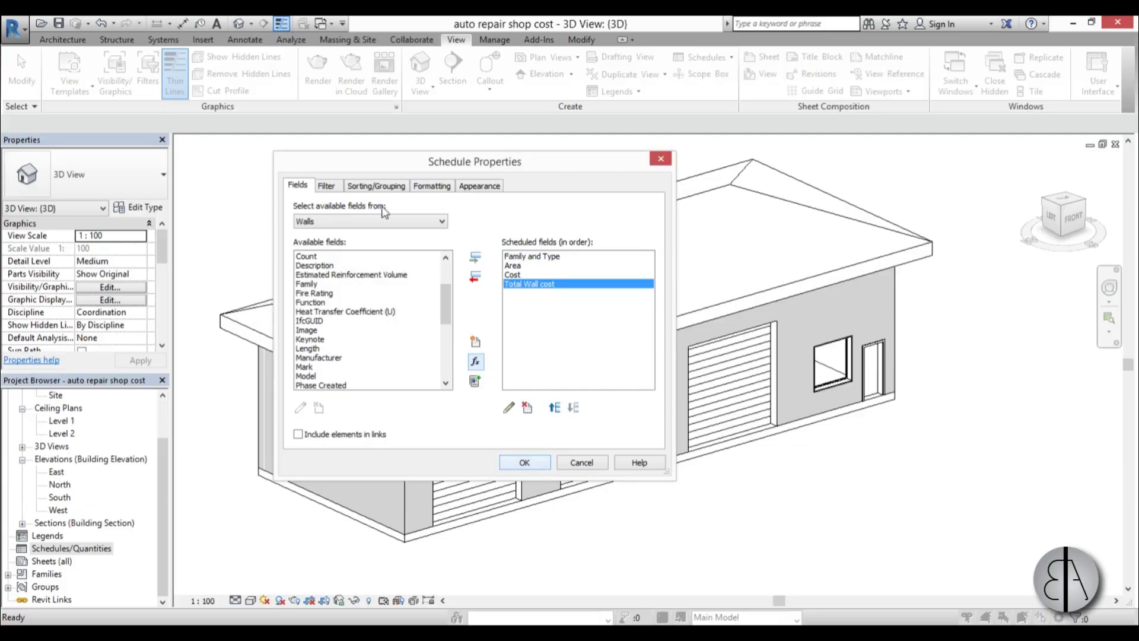
- Sort the wall schedule by Family and Type, with a header and a blank line for each group
{"action": "left_click", "coordinate": [335, 189]}
{"action": "left_click", "coordinate": [358, 189]}
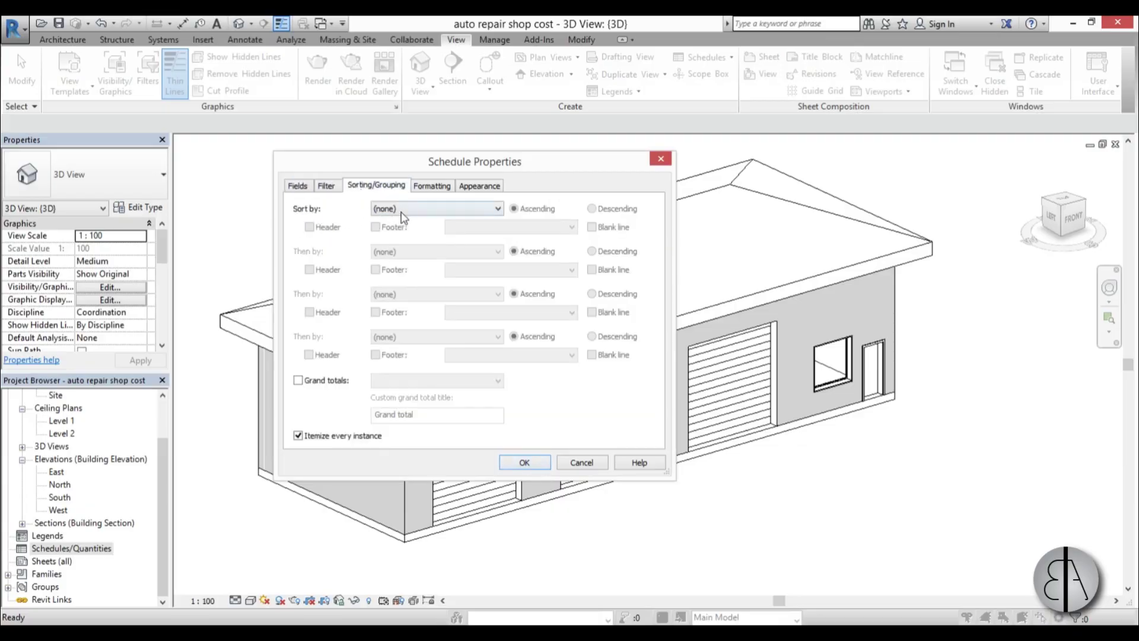
{"action": "left_click", "coordinate": [385, 208]}
{"action": "left_click", "coordinate": [416, 233]}
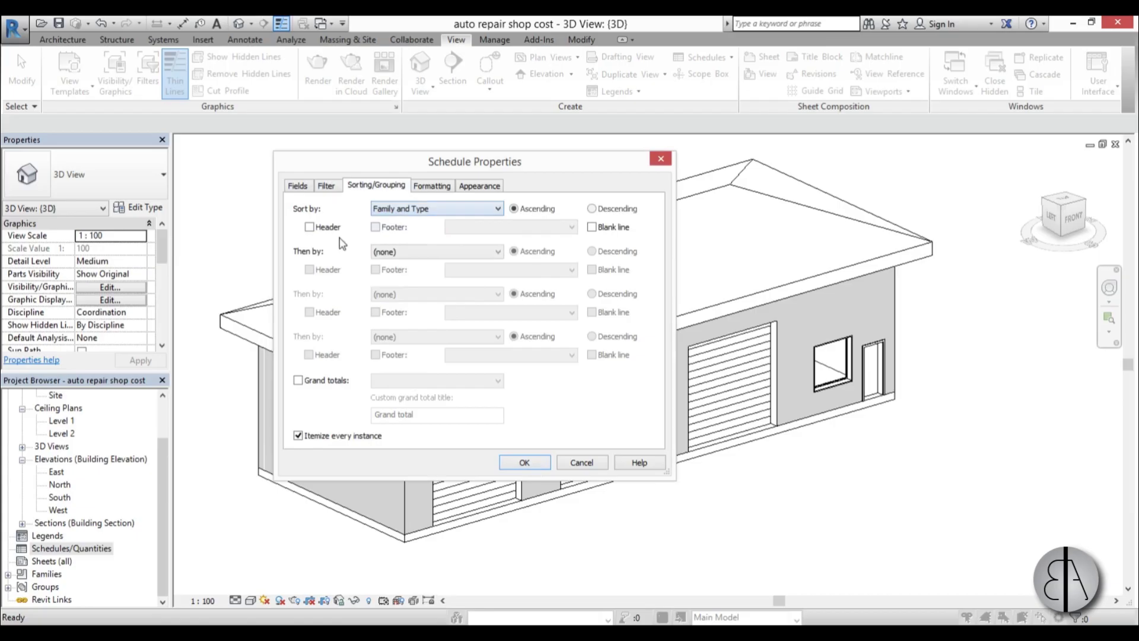
{"action": "left_click", "coordinate": [309, 226]}
{"action": "left_click", "coordinate": [603, 231]}
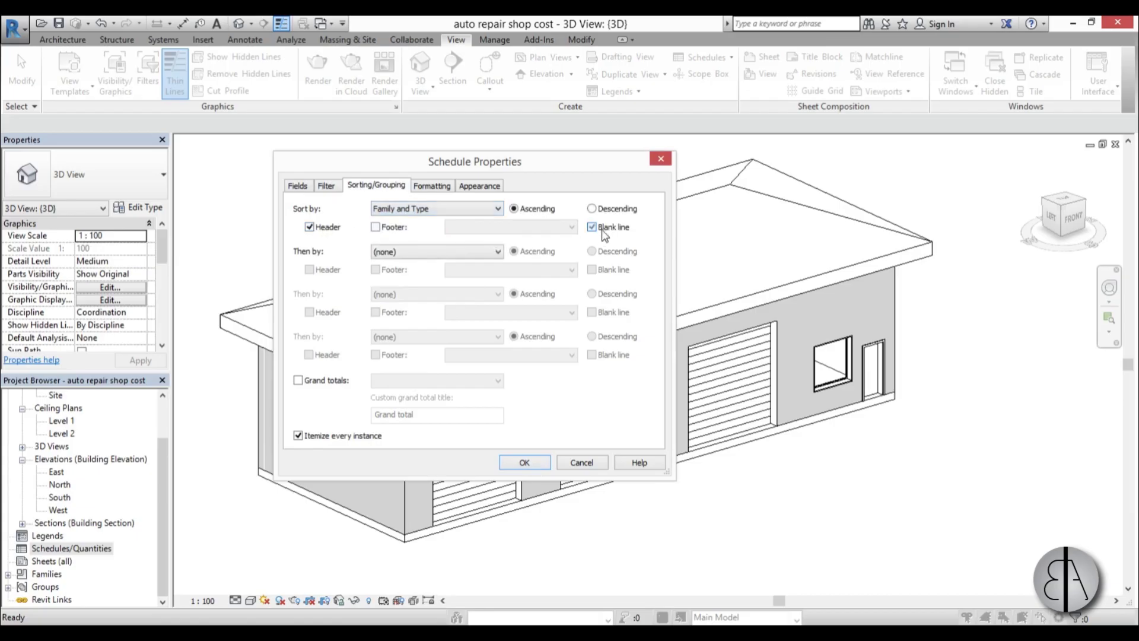
- Turn on grand totals for the wall schedule and format the Total Wall cost field to calculate totals with right alignment
{"action": "left_click", "coordinate": [319, 380]}
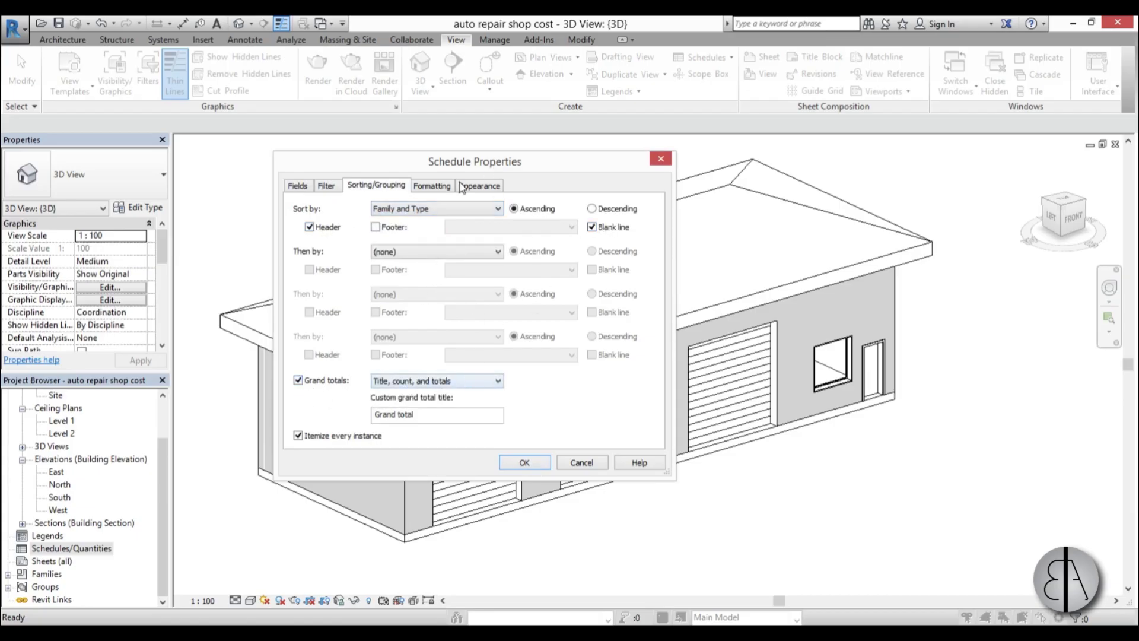
{"action": "left_click", "coordinate": [439, 186]}
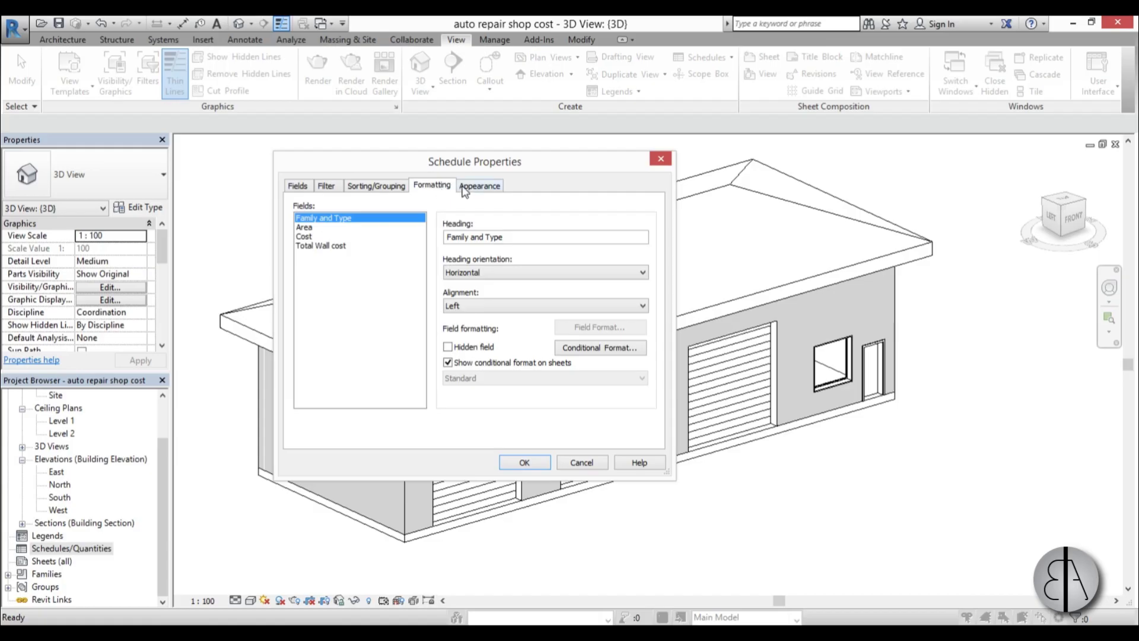
{"action": "left_click", "coordinate": [305, 245]}
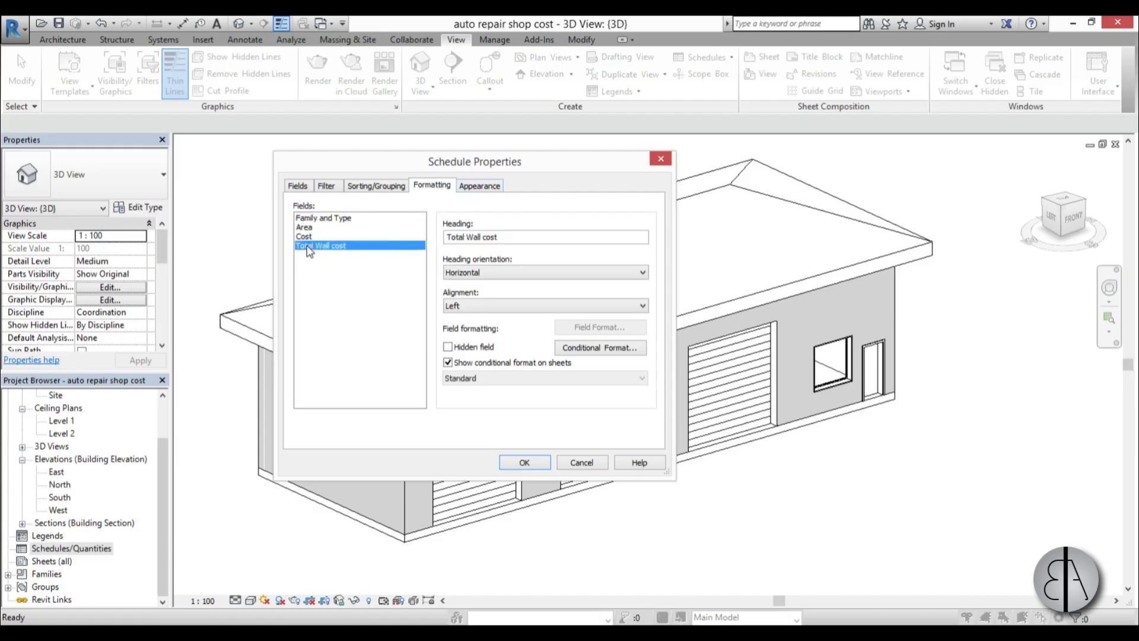
{"action": "left_click", "coordinate": [495, 380]}
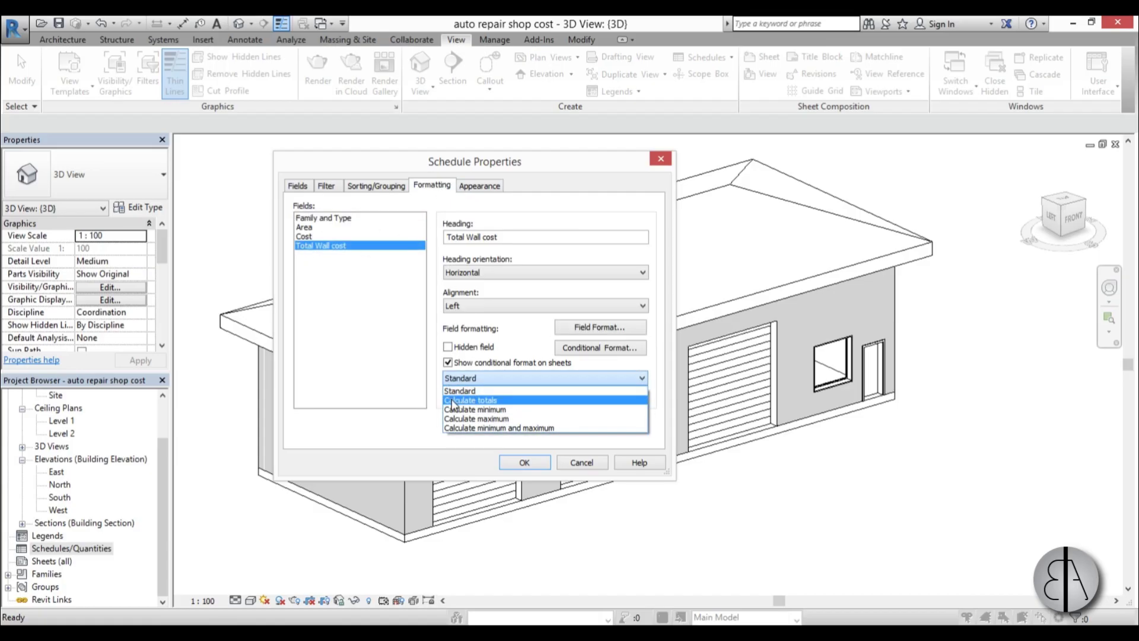
{"action": "left_click", "coordinate": [478, 401]}
{"action": "left_click", "coordinate": [475, 306]}
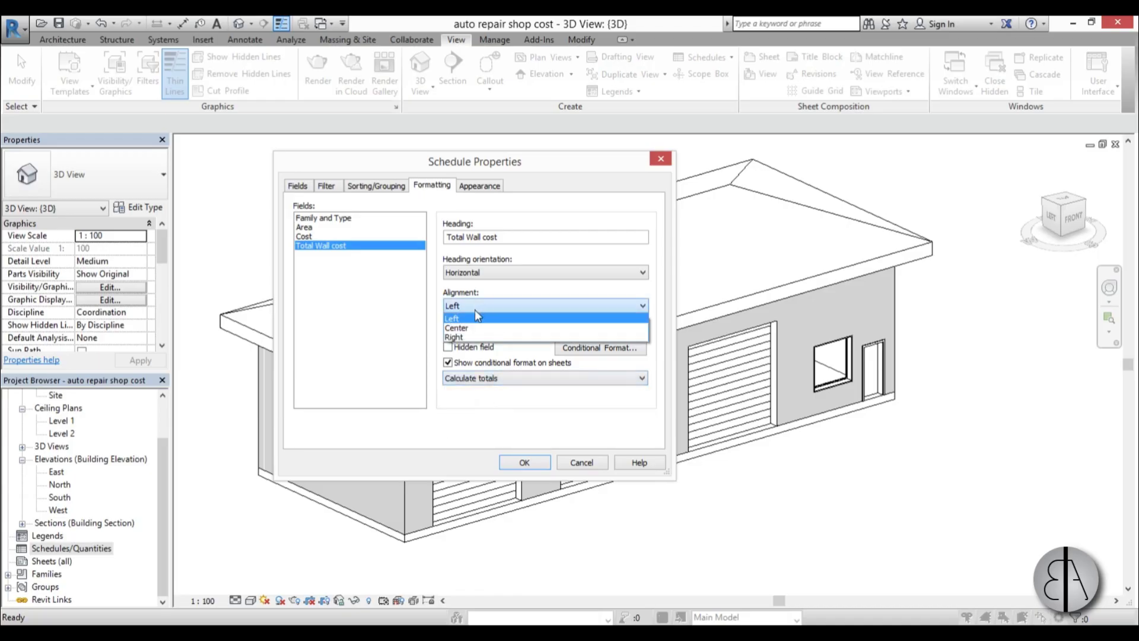
{"action": "left_click", "coordinate": [463, 337]}
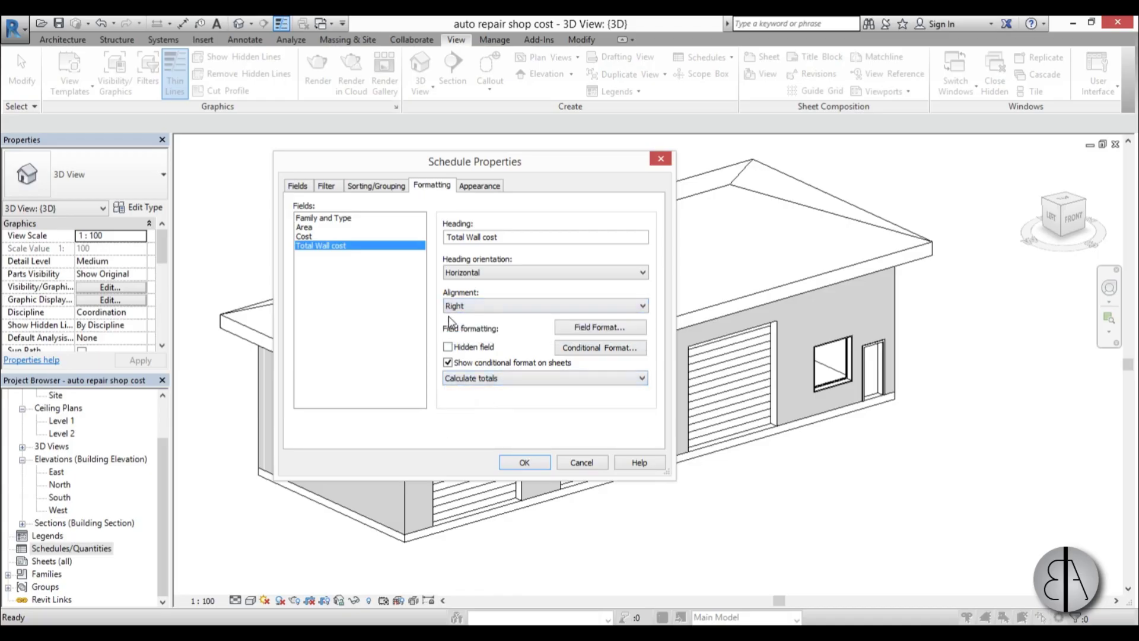
{"action": "left_click", "coordinate": [534, 462]}
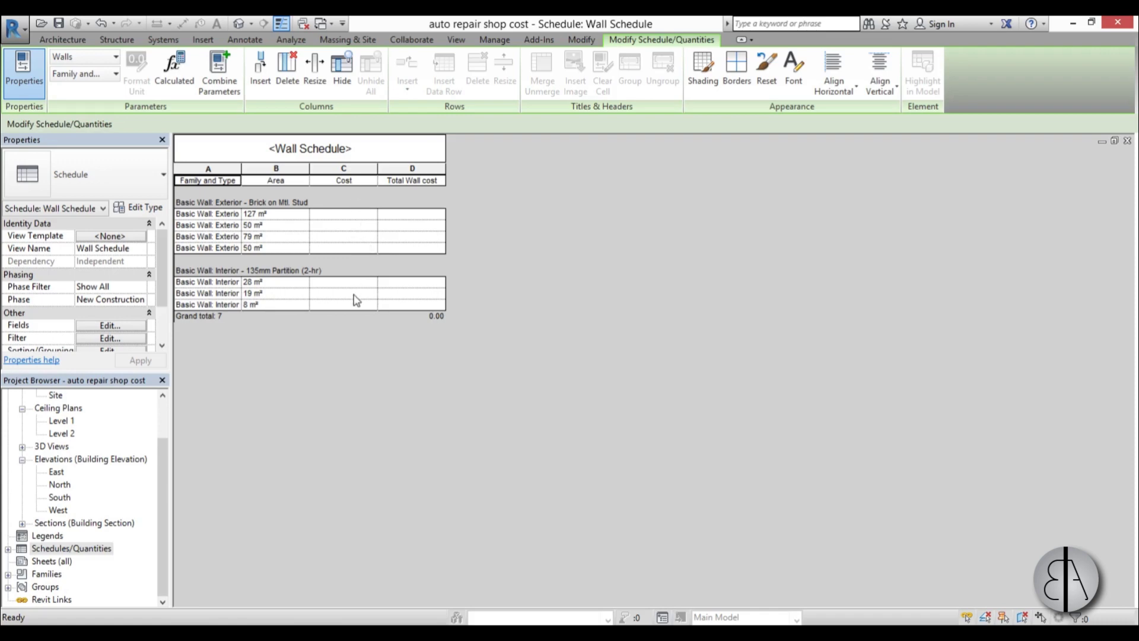
- Return from the wall schedule to the {3D} view of the building
{"action": "left_click", "coordinate": [165, 463]}
{"action": "scroll", "coordinate": [123, 458], "scroll_direction": "up", "scroll_amount": 1}
{"action": "left_click", "coordinate": [22, 484]}
{"action": "double_click", "coordinate": [58, 497]}
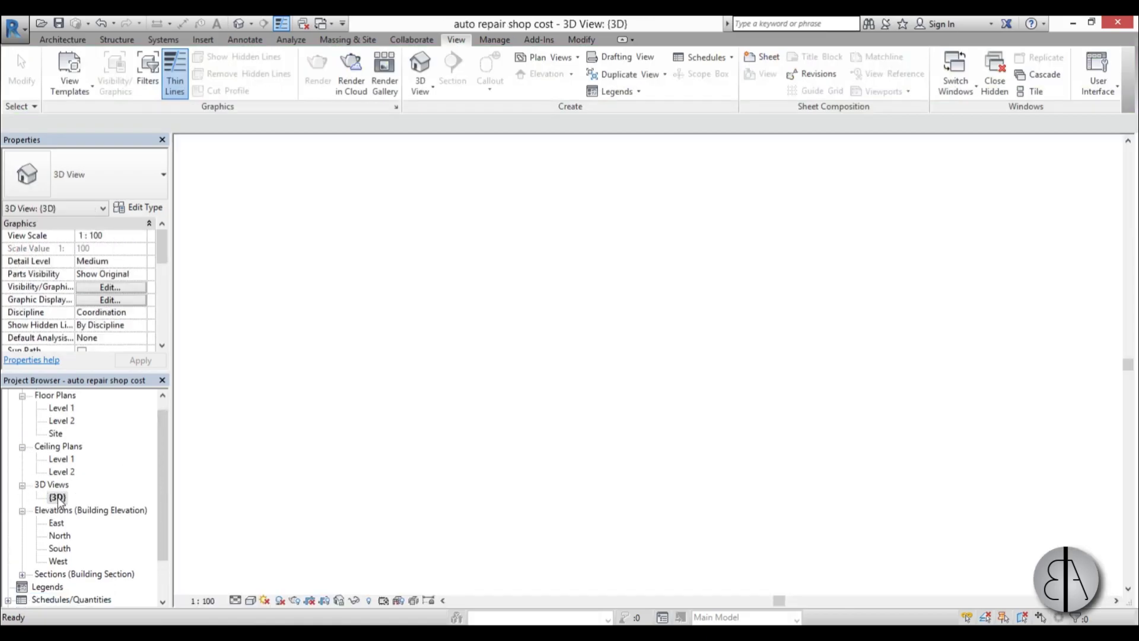
{"action": "middle_click_drag", "start_coordinate": [568, 385], "coordinate": [641, 500], "text": "shift"}
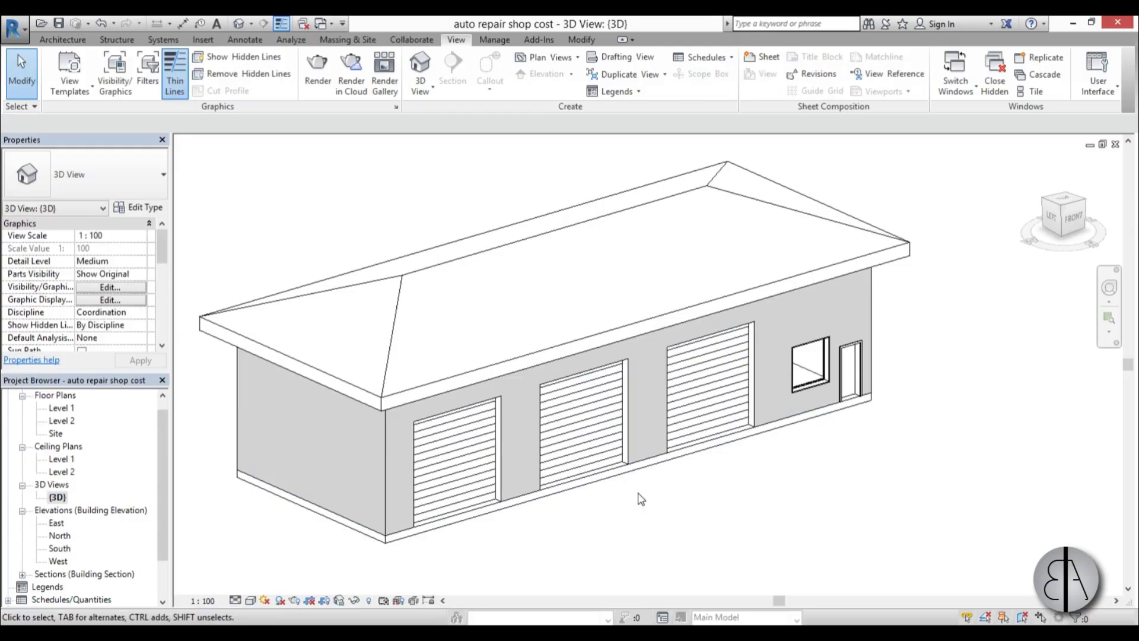
- Set the currency unit symbol in the project units to the euro sign after the number (123€)
{"action": "key", "text": "u"}
{"action": "key", "text": "n"}
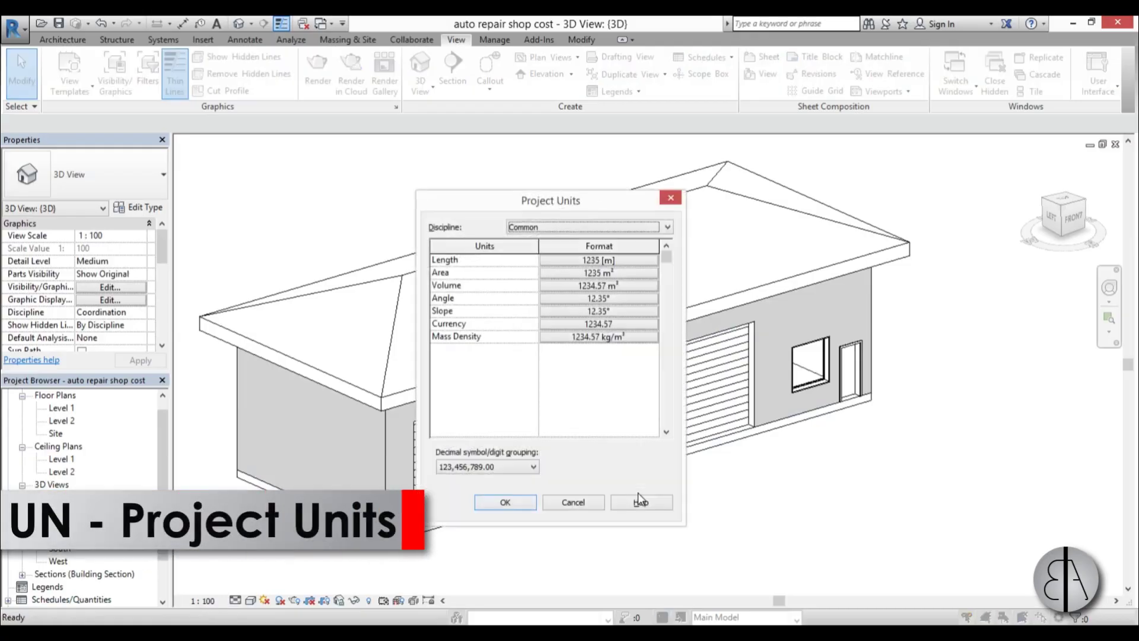
{"action": "left_click", "coordinate": [598, 327]}
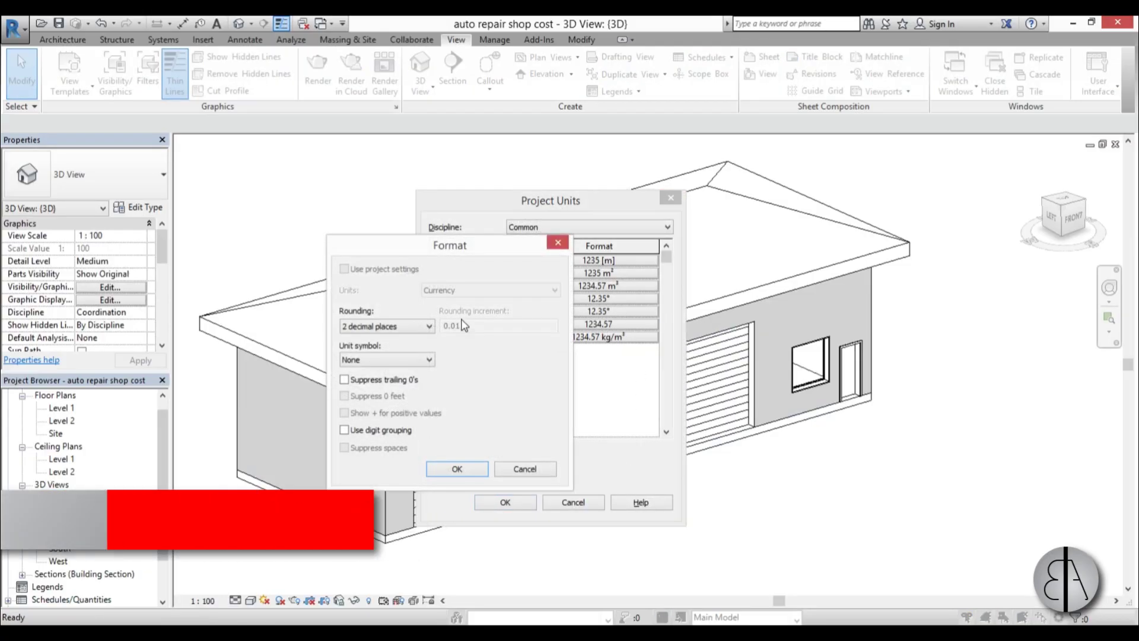
{"action": "left_click", "coordinate": [382, 362]}
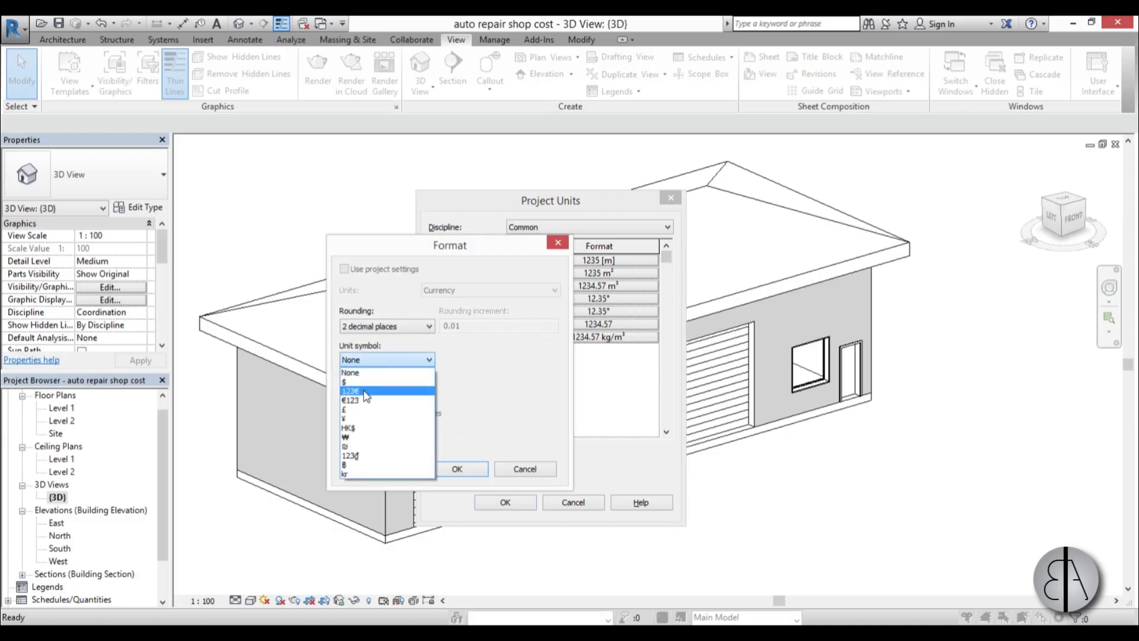
{"action": "left_click", "coordinate": [366, 391]}
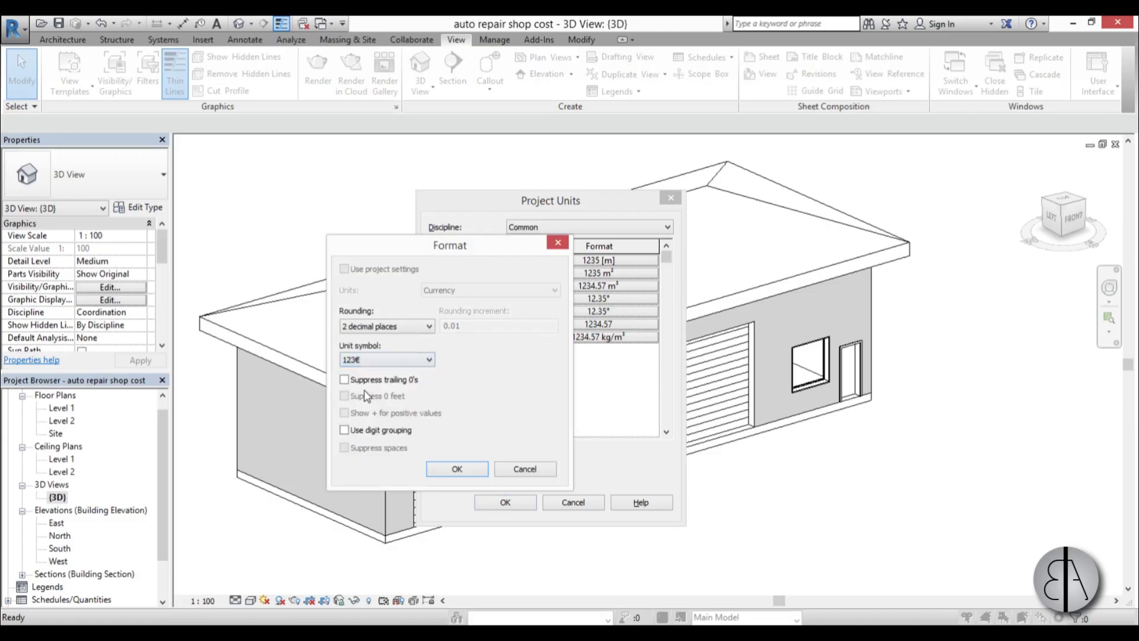
{"action": "left_click", "coordinate": [457, 470]}
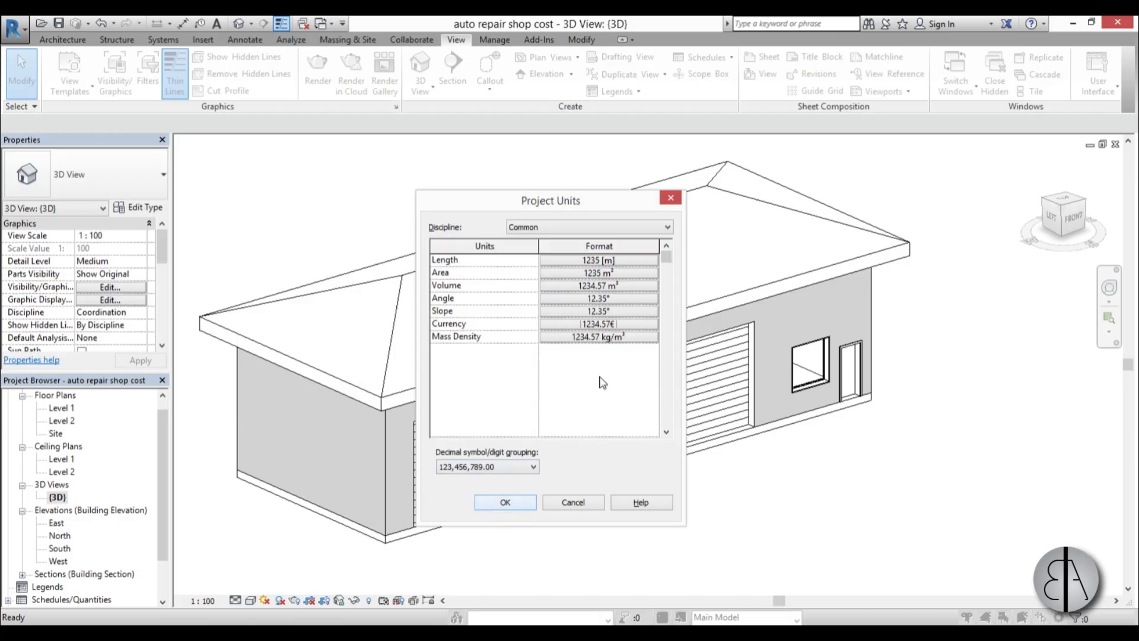
{"action": "left_click", "coordinate": [500, 503]}
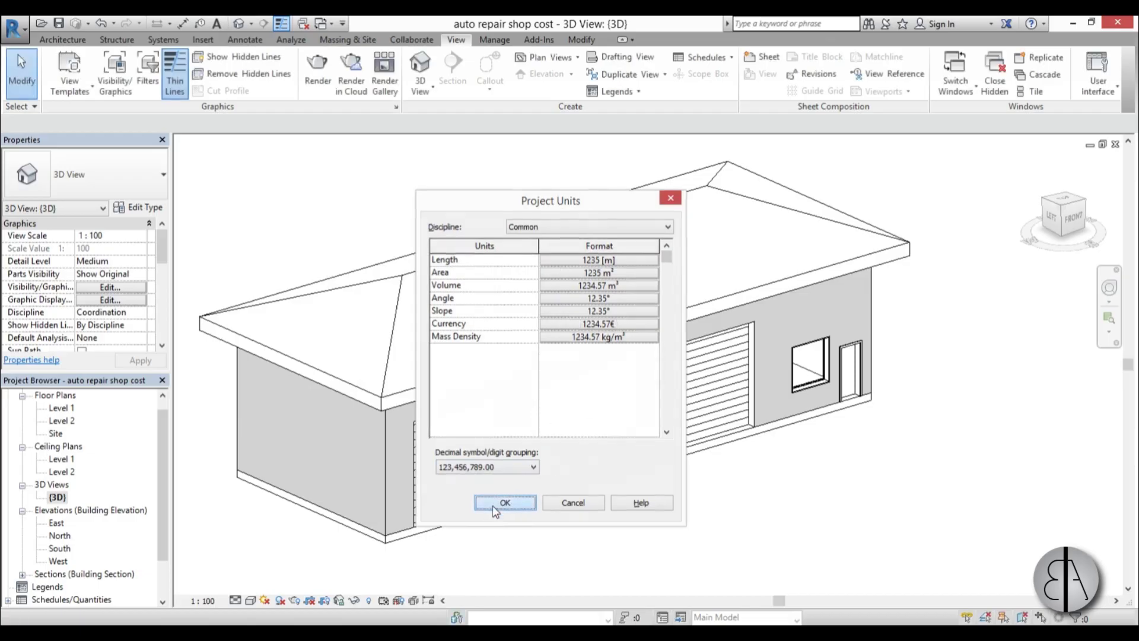
- Set the type Cost of the Exterior - Brick on Mtl. Stud wall to 100
{"action": "left_click", "coordinate": [236, 440]}
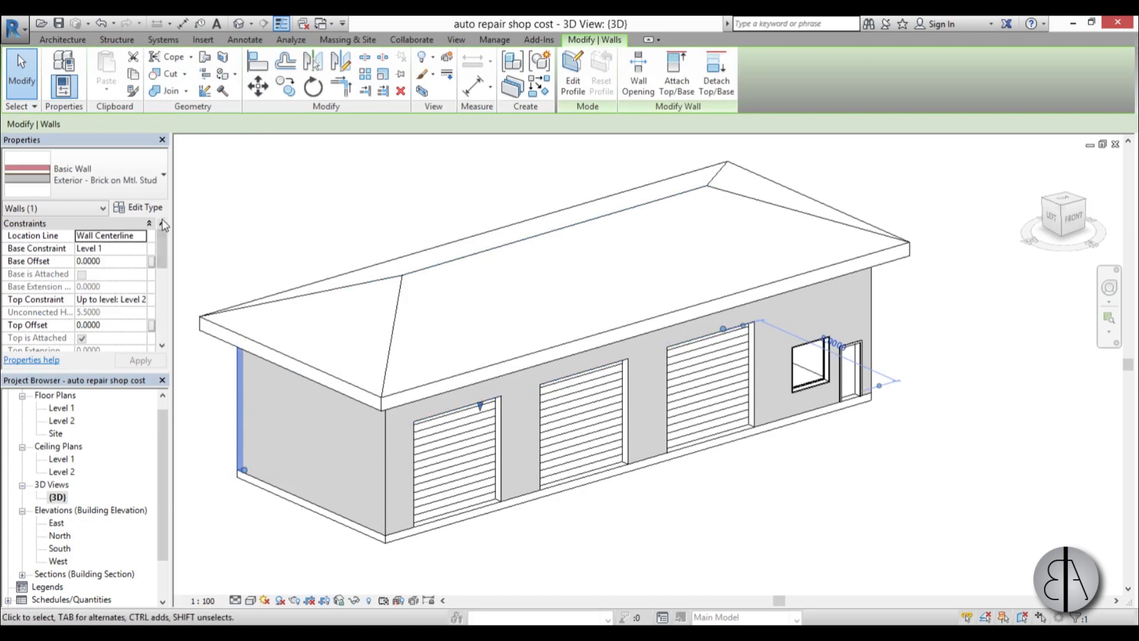
{"action": "left_click", "coordinate": [138, 207]}
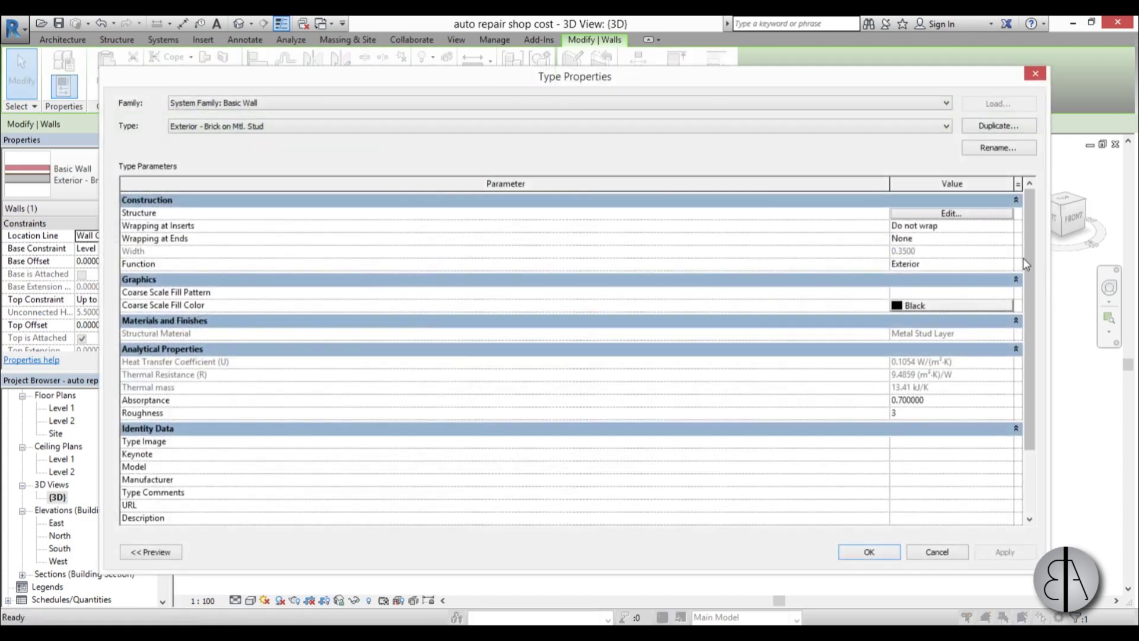
{"action": "scroll", "coordinate": [1031, 265], "scroll_direction": "down", "scroll_amount": 2}
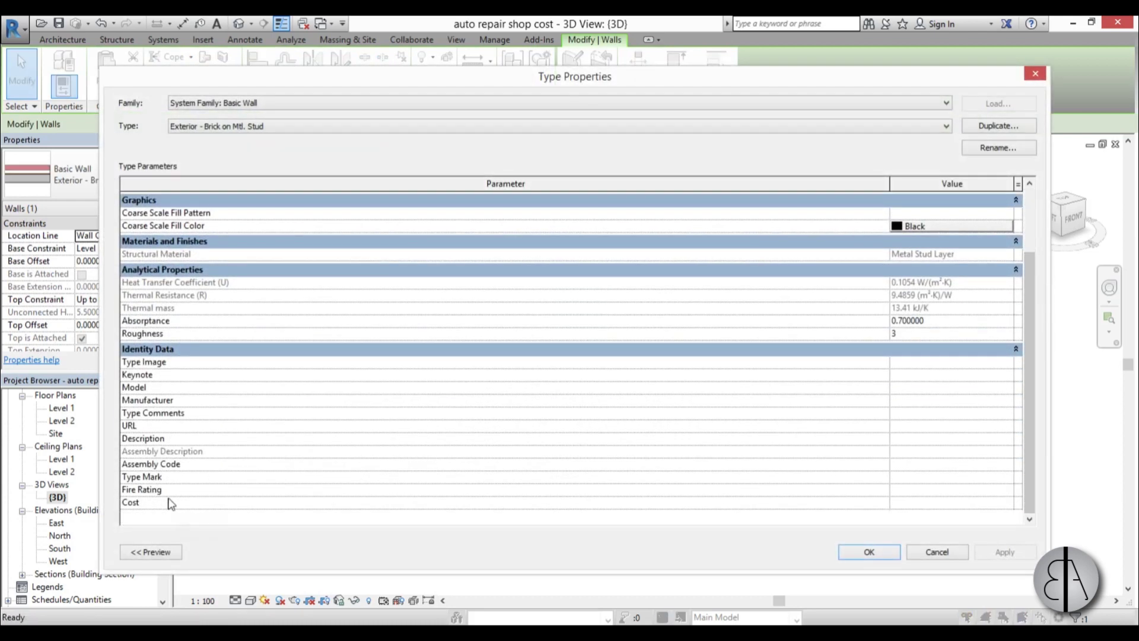
{"action": "left_click", "coordinate": [903, 506]}
{"action": "left_click", "coordinate": [903, 506]}
{"action": "type", "text": "100"}
{"action": "left_click", "coordinate": [1005, 554]}
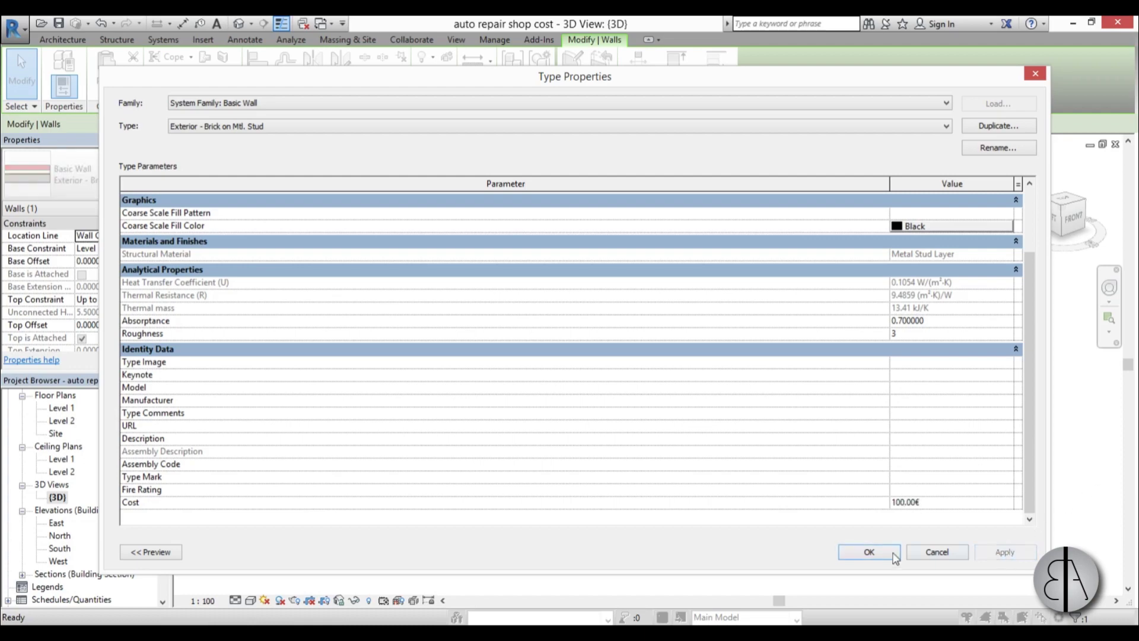
{"action": "left_click", "coordinate": [869, 551]}
{"action": "left_click", "coordinate": [774, 500]}
- Set the type Cost of the Interior - 135mm Partition (2-hr) wall to 70, selecting the wall visible through the front window
{"action": "middle_click_drag", "start_coordinate": [774, 500], "coordinate": [796, 511], "text": "shift"}
{"action": "scroll", "coordinate": [815, 431], "scroll_direction": "up", "scroll_amount": 3}
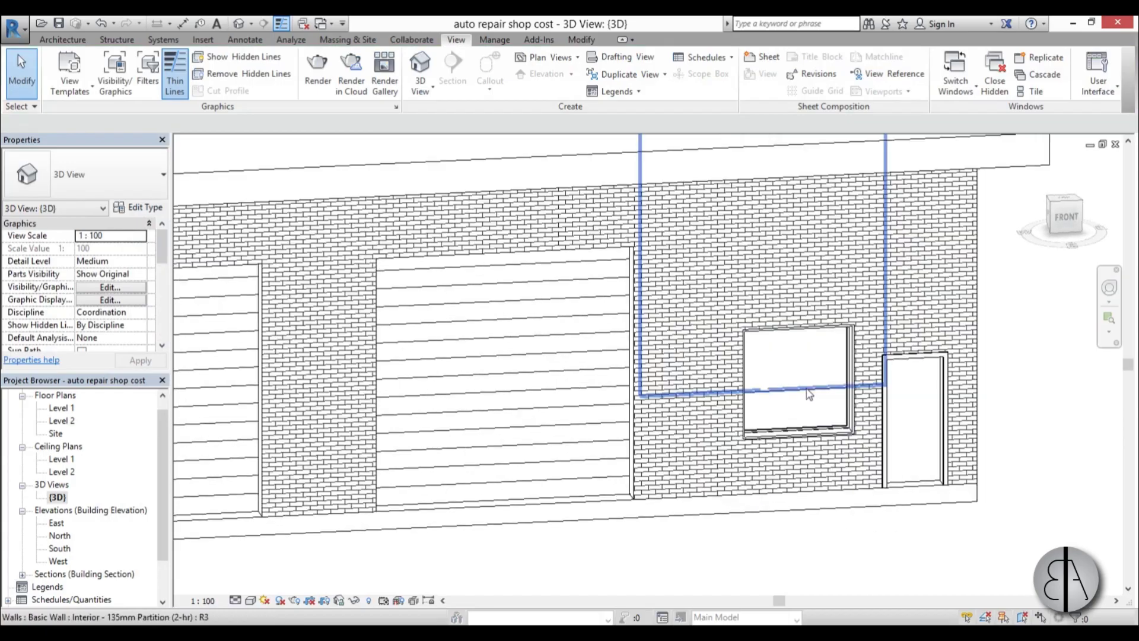
{"action": "left_click", "coordinate": [814, 442]}
{"action": "scroll", "coordinate": [814, 442], "scroll_direction": "down", "scroll_amount": 3}
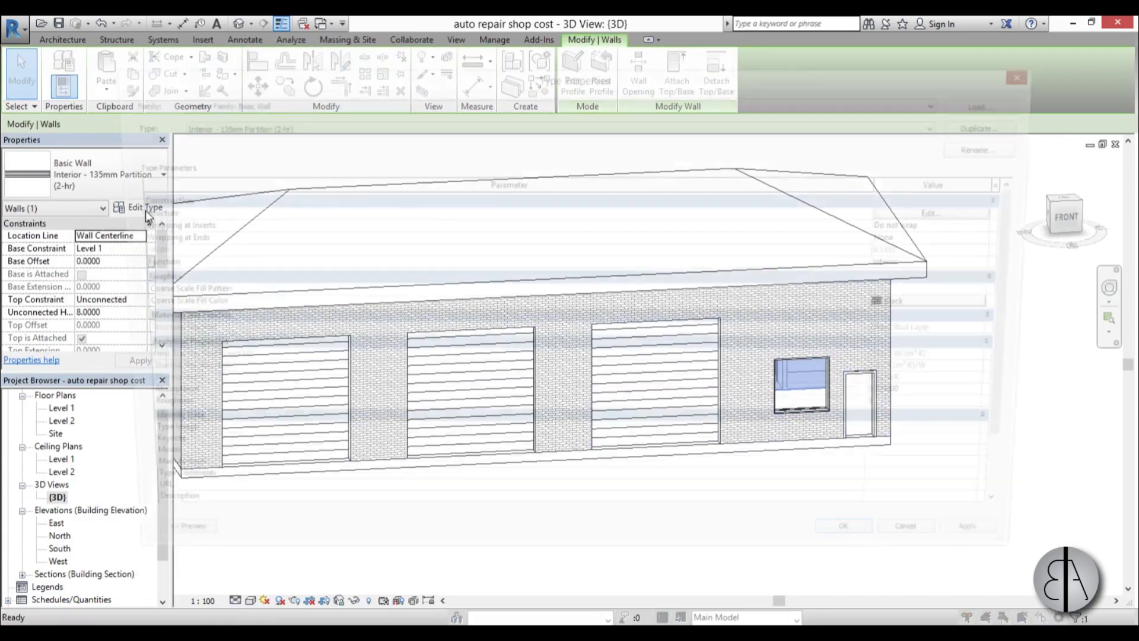
{"action": "left_click", "coordinate": [145, 208]}
{"action": "left_click_drag", "start_coordinate": [1026, 351], "coordinate": [1035, 486]}
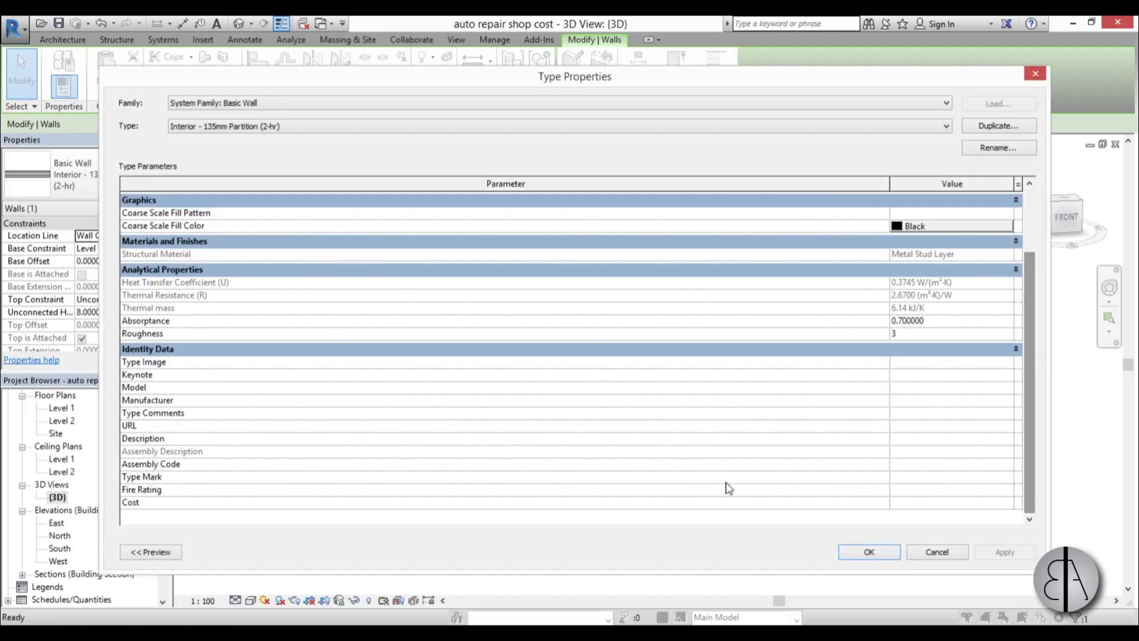
{"action": "left_click", "coordinate": [903, 502]}
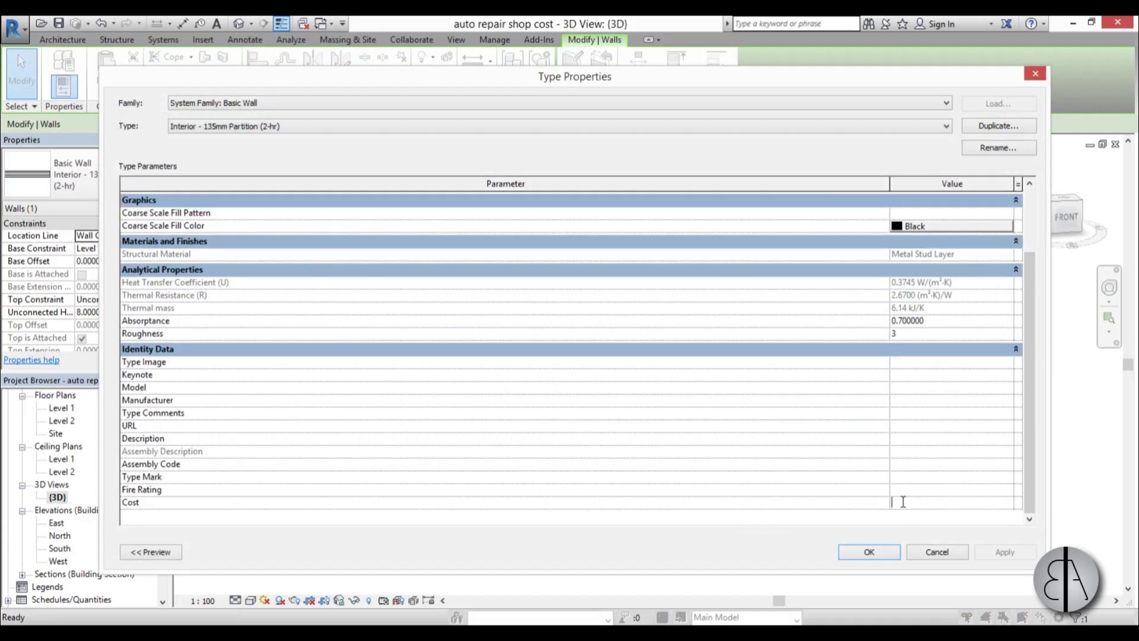
{"action": "left_click", "coordinate": [1016, 557]}
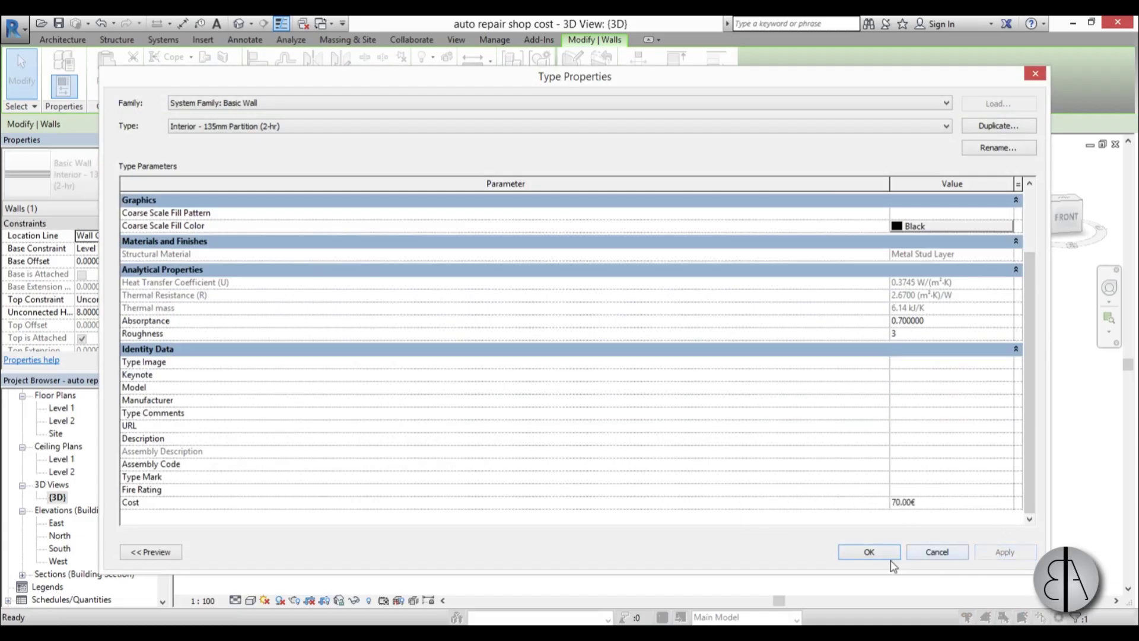
{"action": "left_click", "coordinate": [870, 552]}
{"action": "left_click", "coordinate": [872, 560]}
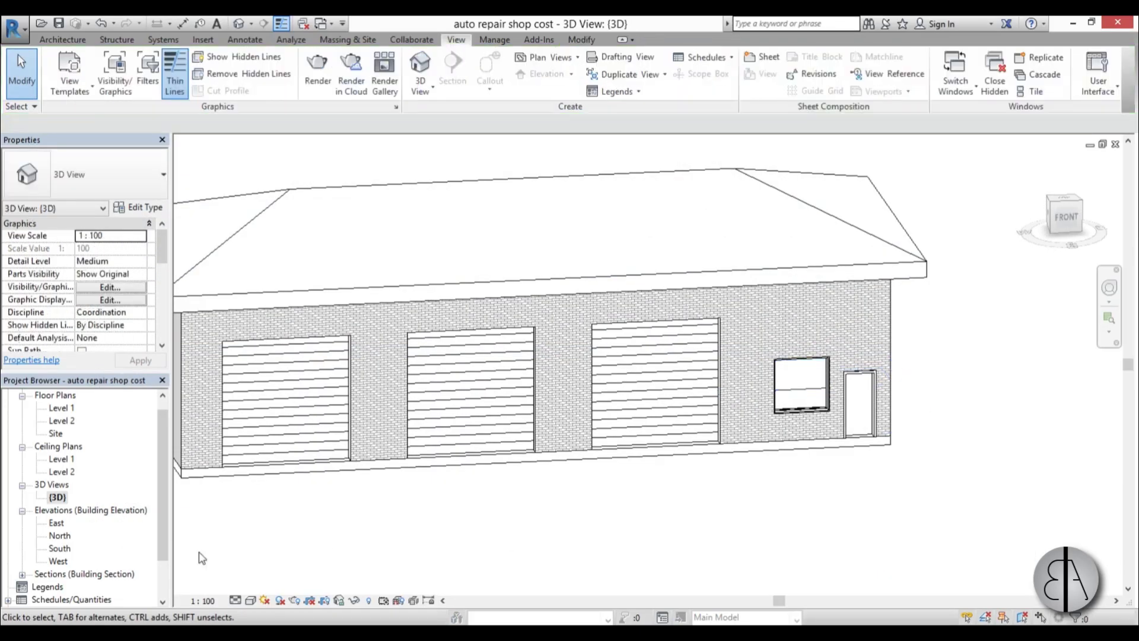
- Open the Wall Schedule to check the wall costs and grand total
{"action": "left_click_drag", "start_coordinate": [163, 518], "coordinate": [166, 575]}
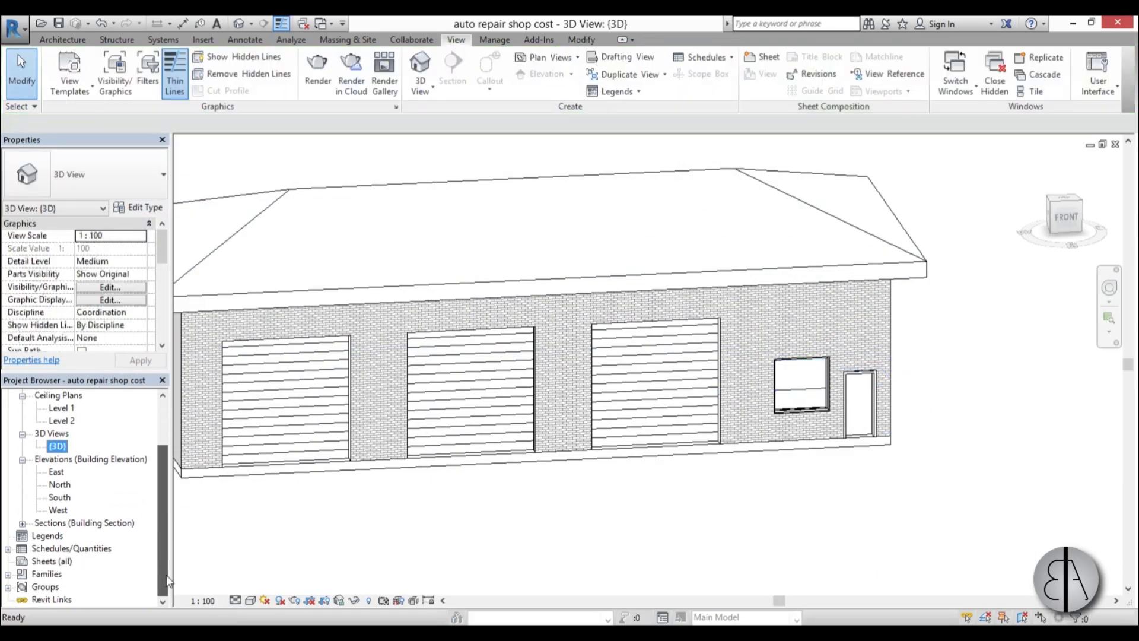
{"action": "left_click", "coordinate": [8, 548]}
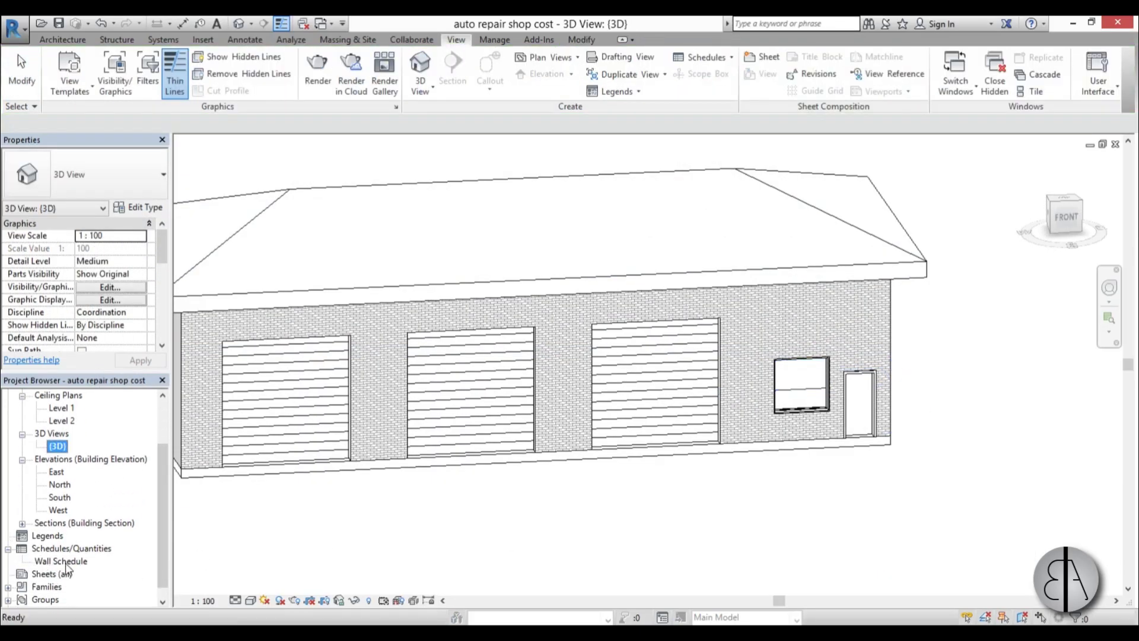
{"action": "double_click", "coordinate": [67, 562]}
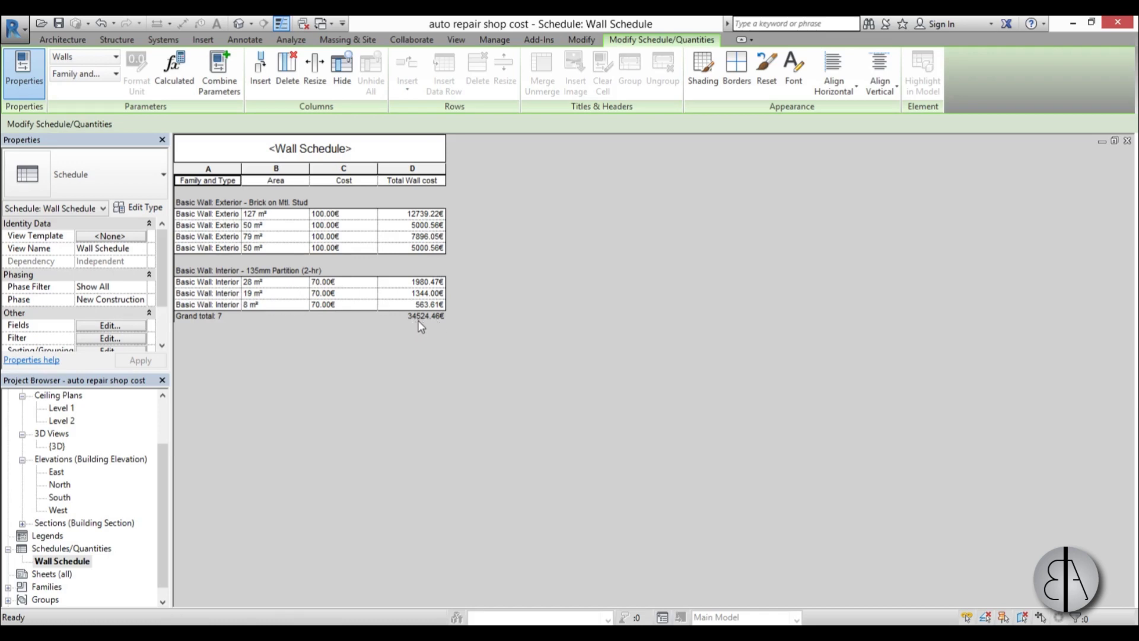
- Go back to the {3D} view and check the roof's type
{"action": "double_click", "coordinate": [57, 446]}
{"action": "middle_click_drag", "start_coordinate": [676, 532], "coordinate": [712, 498], "text": "shift"}
{"action": "left_click", "coordinate": [347, 380]}
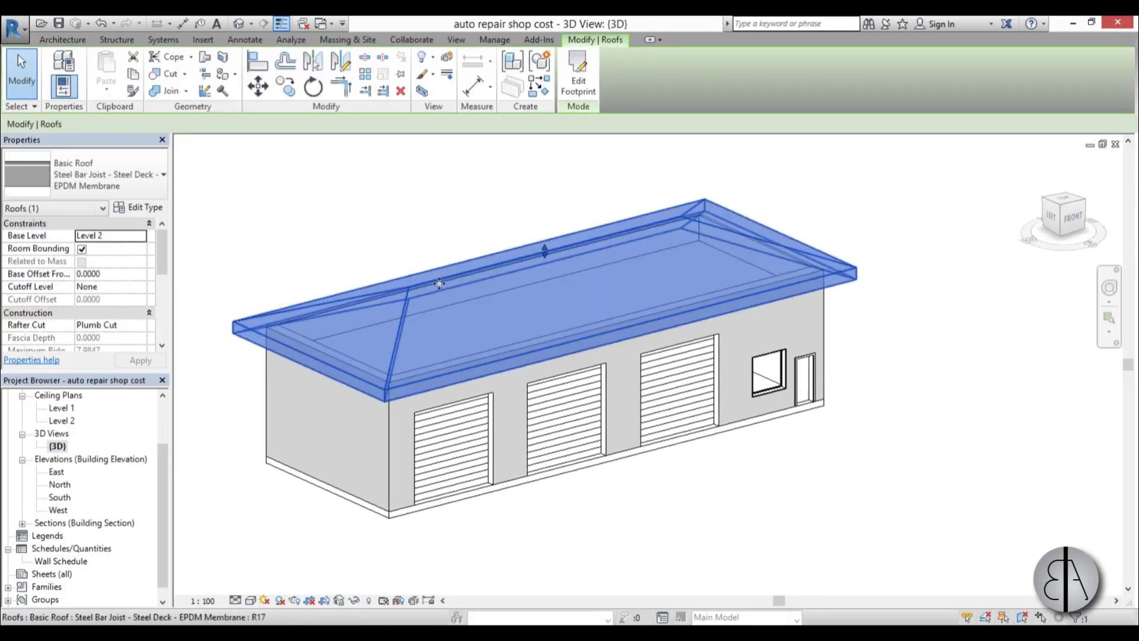
{"action": "left_click", "coordinate": [396, 204]}
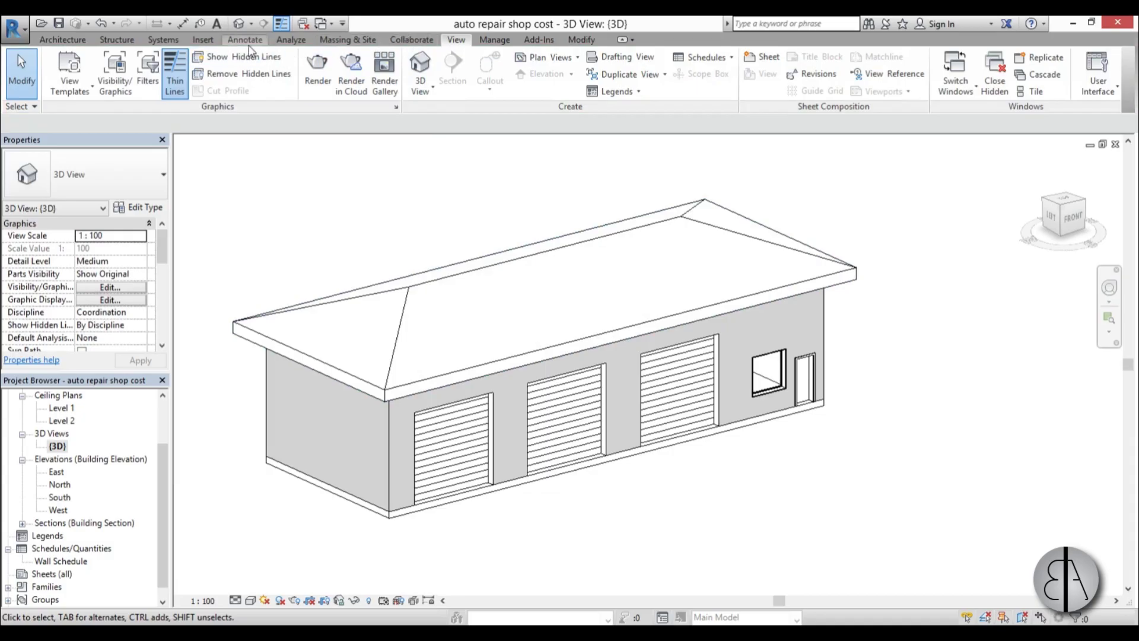
- Create a new building component schedule for the Roofs category
{"action": "left_click", "coordinate": [711, 63]}
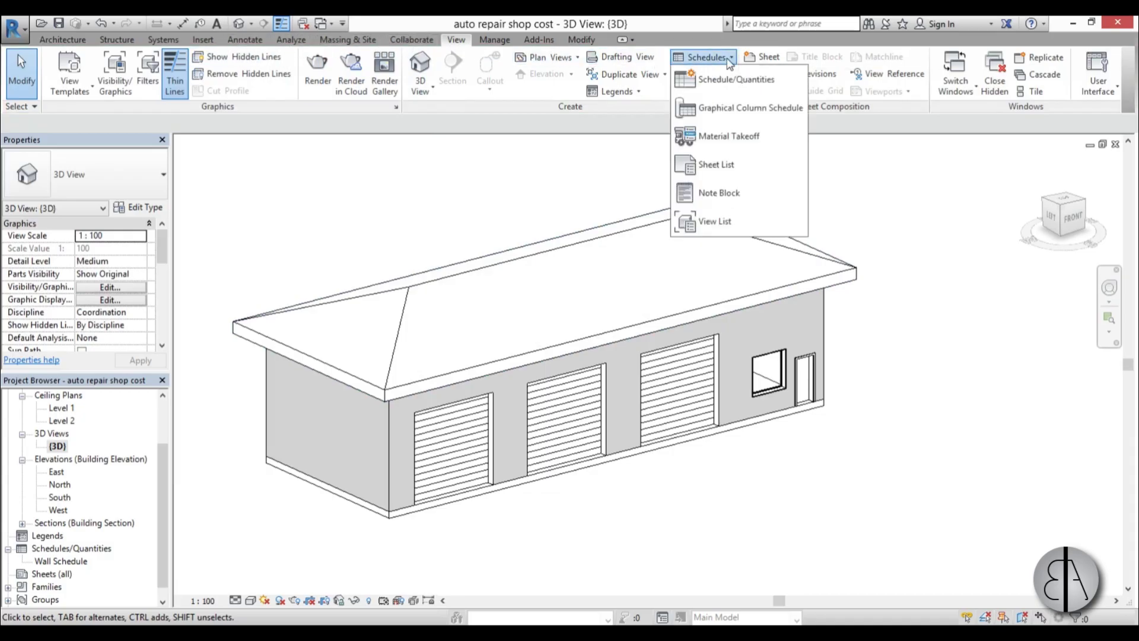
{"action": "left_click", "coordinate": [735, 144]}
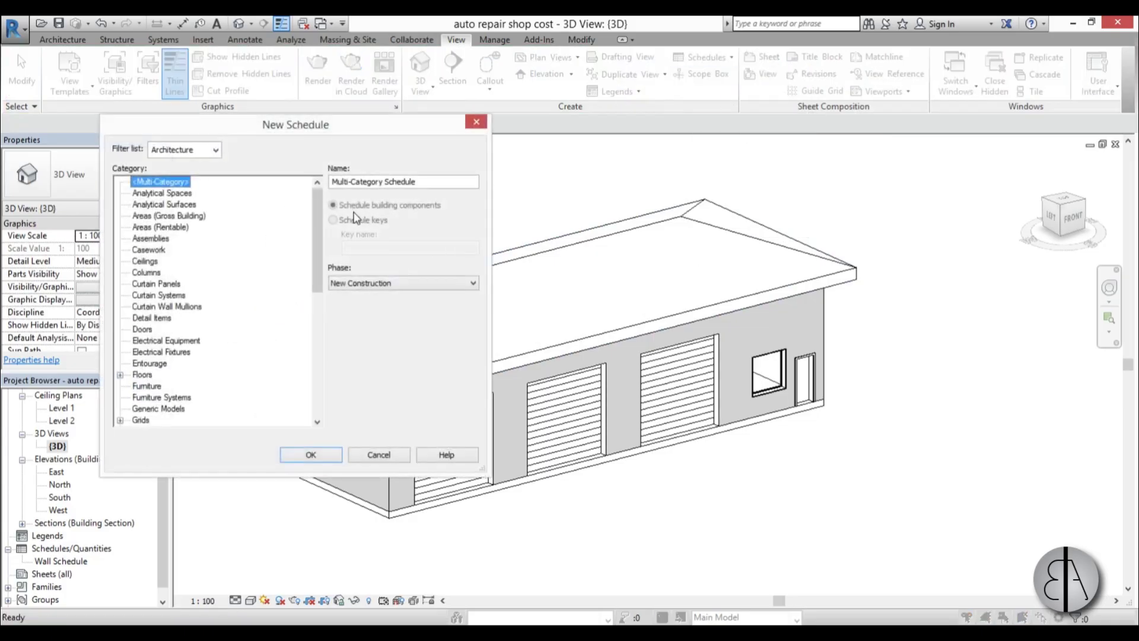
{"action": "left_click_drag", "start_coordinate": [319, 224], "coordinate": [316, 321]}
{"action": "left_click", "coordinate": [143, 318]}
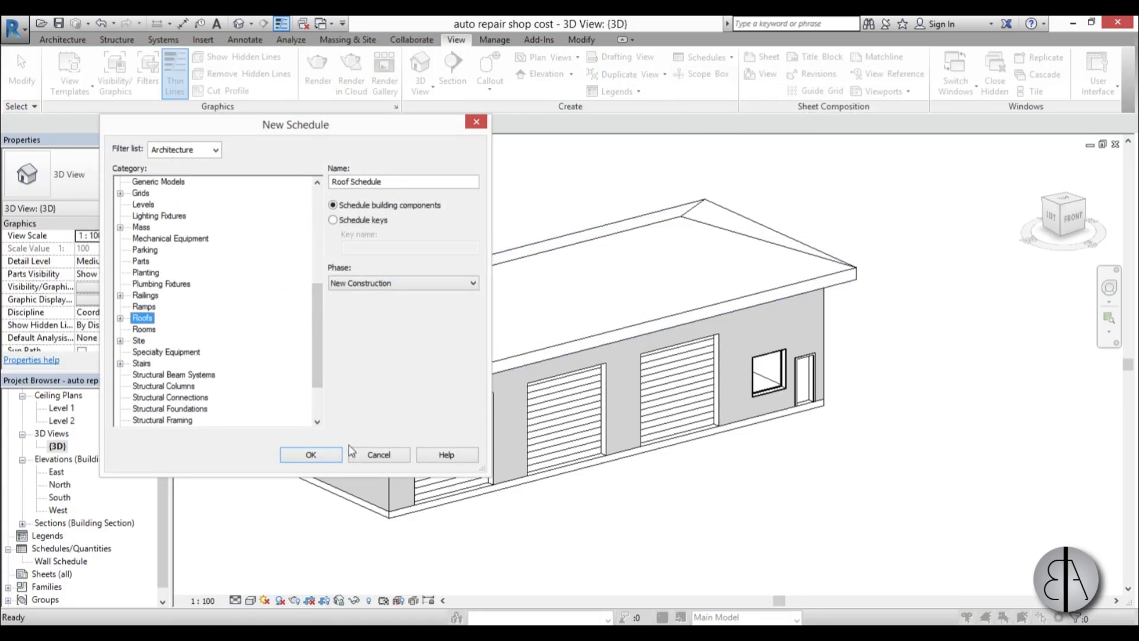
{"action": "left_click", "coordinate": [328, 454]}
- Add the Family and Type, Area and Cost fields to the roof schedule, in that order
{"action": "left_click", "coordinate": [320, 265]}
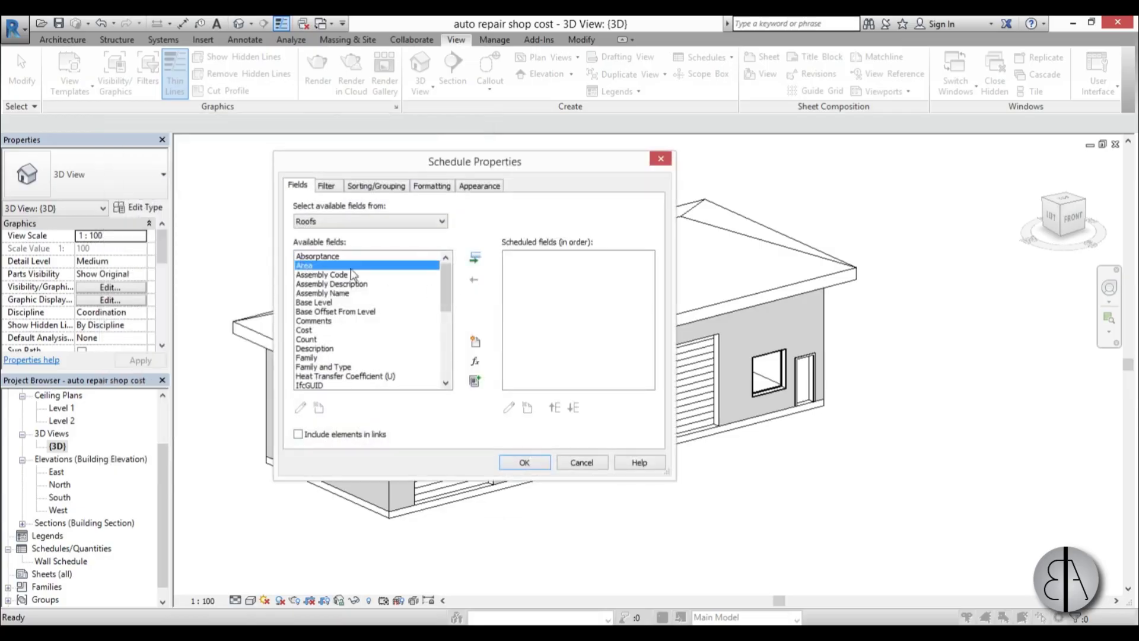
{"action": "left_click", "coordinate": [475, 257]}
{"action": "left_click_drag", "start_coordinate": [450, 293], "coordinate": [449, 322]}
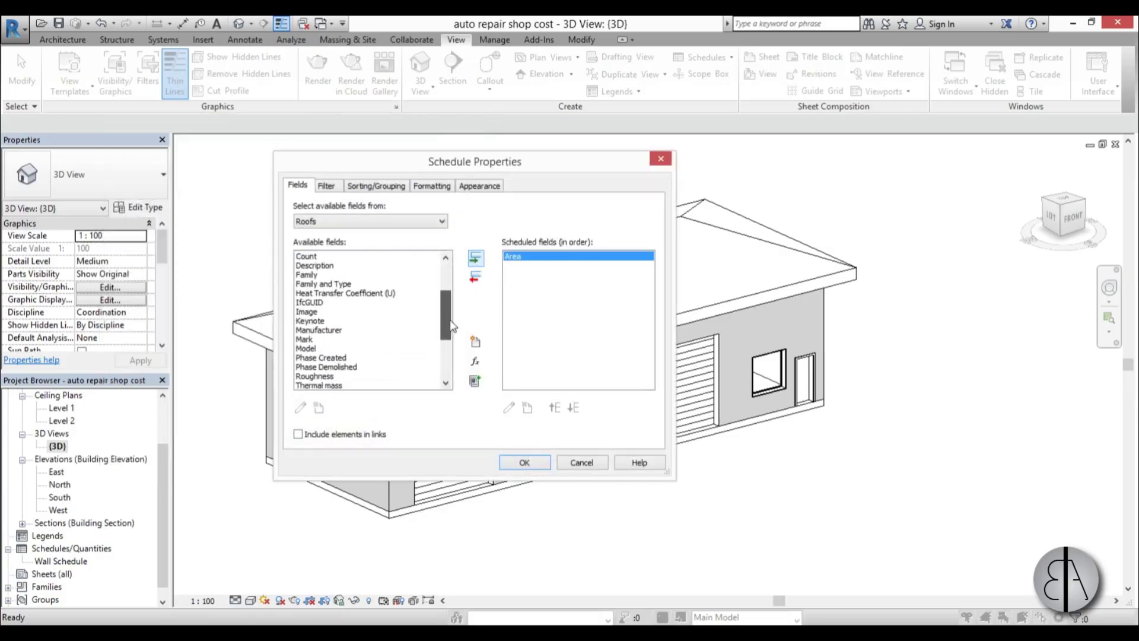
{"action": "left_click", "coordinate": [332, 283]}
{"action": "left_click", "coordinate": [474, 258]}
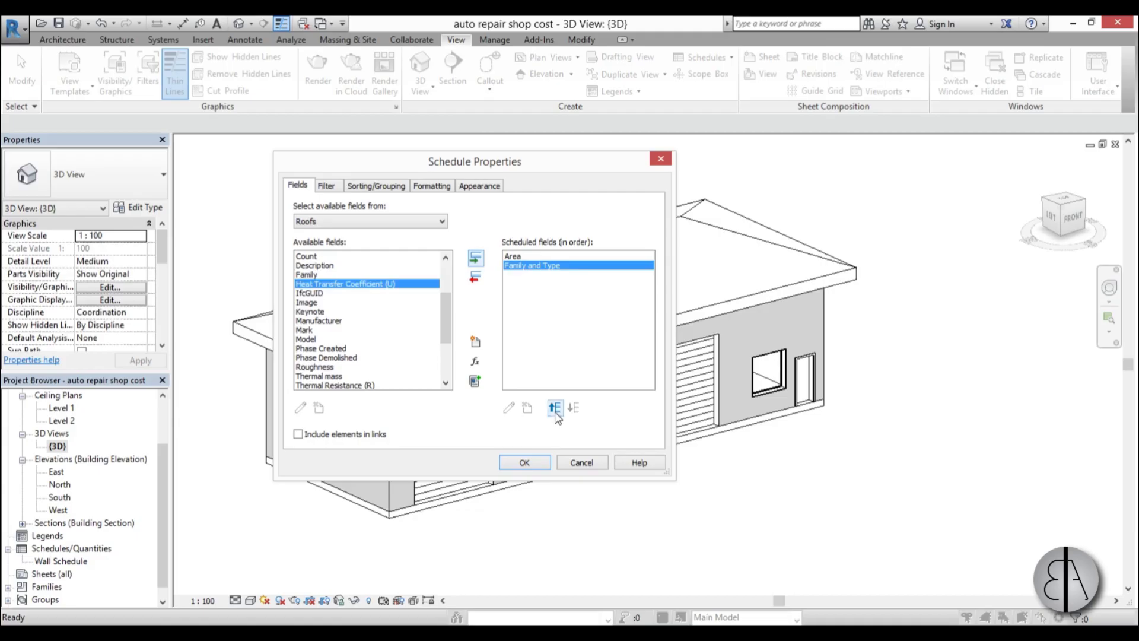
{"action": "left_click", "coordinate": [554, 407]}
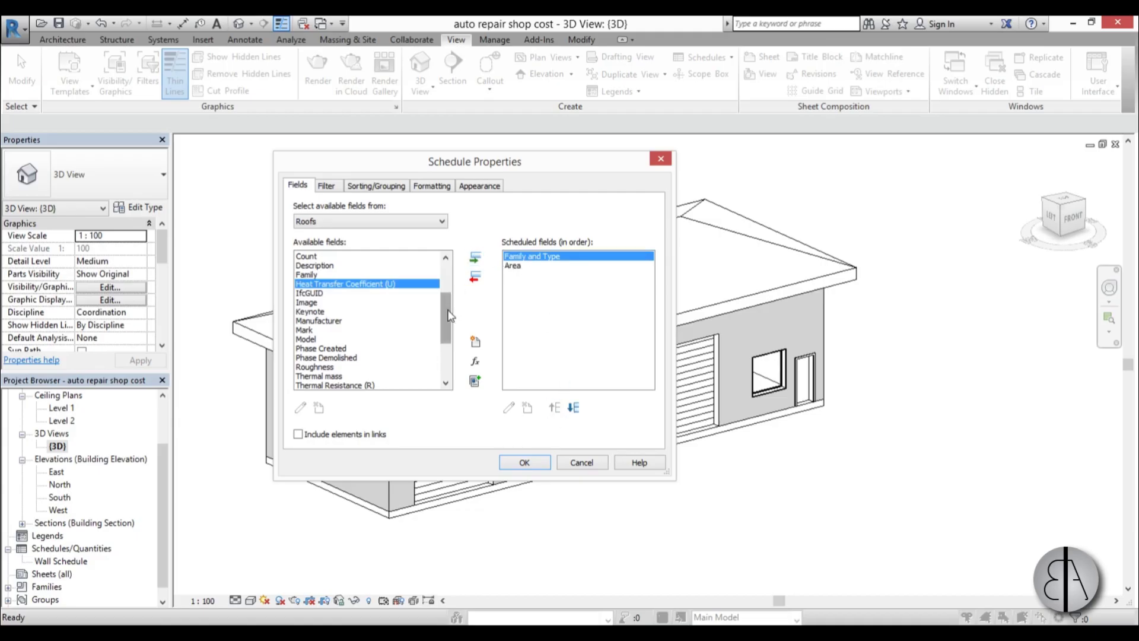
{"action": "left_click_drag", "start_coordinate": [449, 315], "coordinate": [443, 264]}
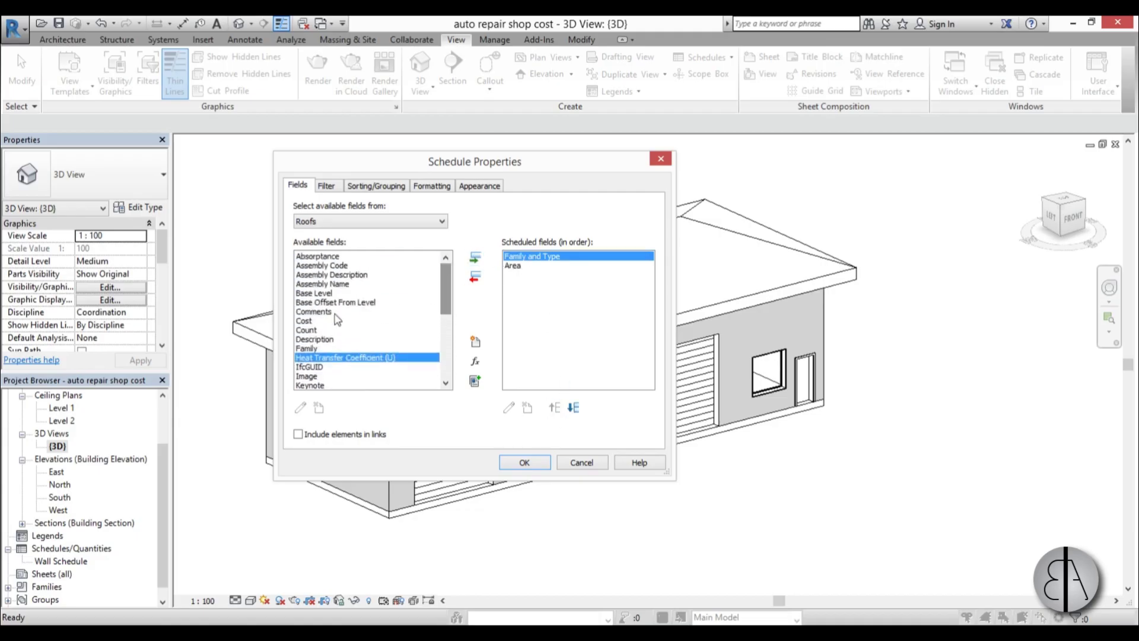
{"action": "left_click", "coordinate": [335, 320]}
{"action": "left_click", "coordinate": [475, 258]}
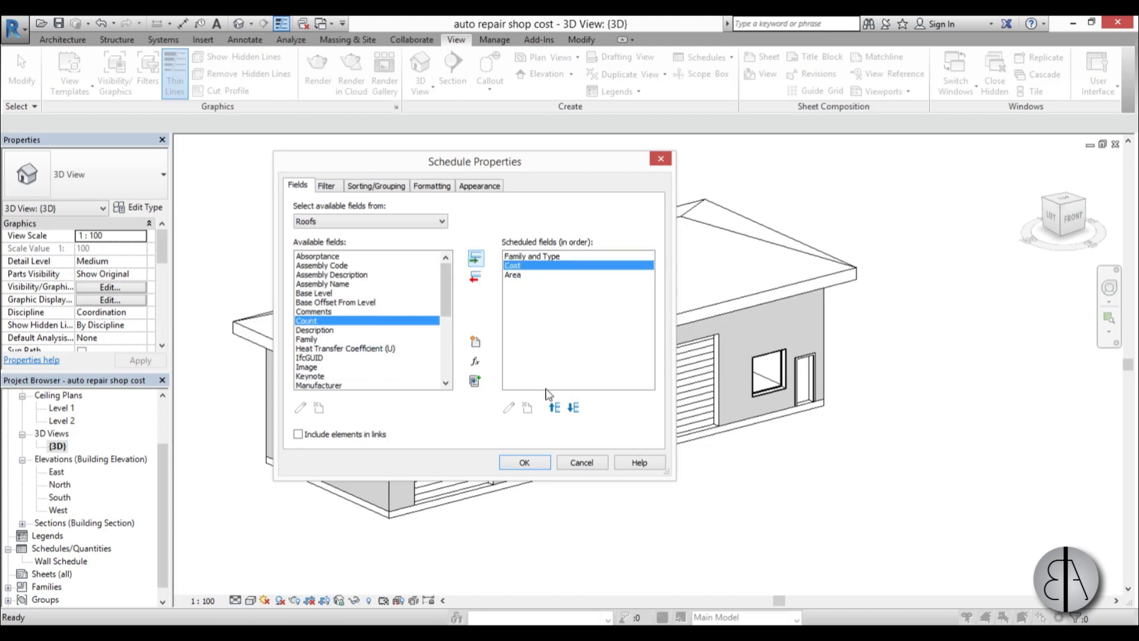
{"action": "left_click", "coordinate": [572, 407]}
- Start a calculated value named Total roof cost for the roof schedule and set its type to Currency
{"action": "left_click", "coordinate": [475, 362]}
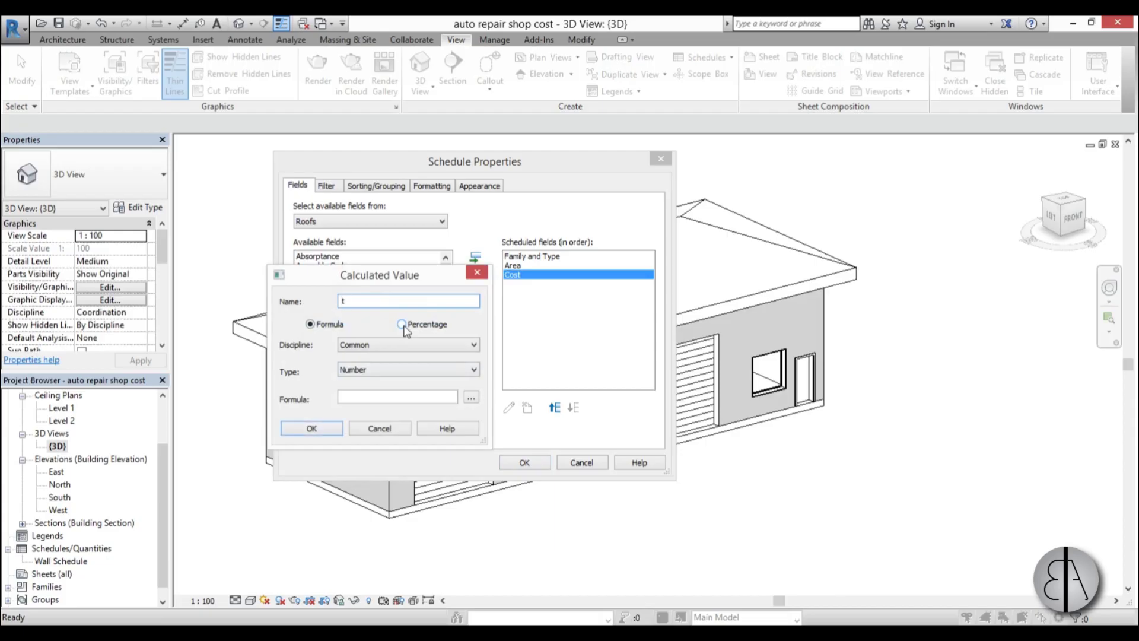
{"action": "type", "text": "Total roof cost"}
{"action": "left_click", "coordinate": [387, 370]}
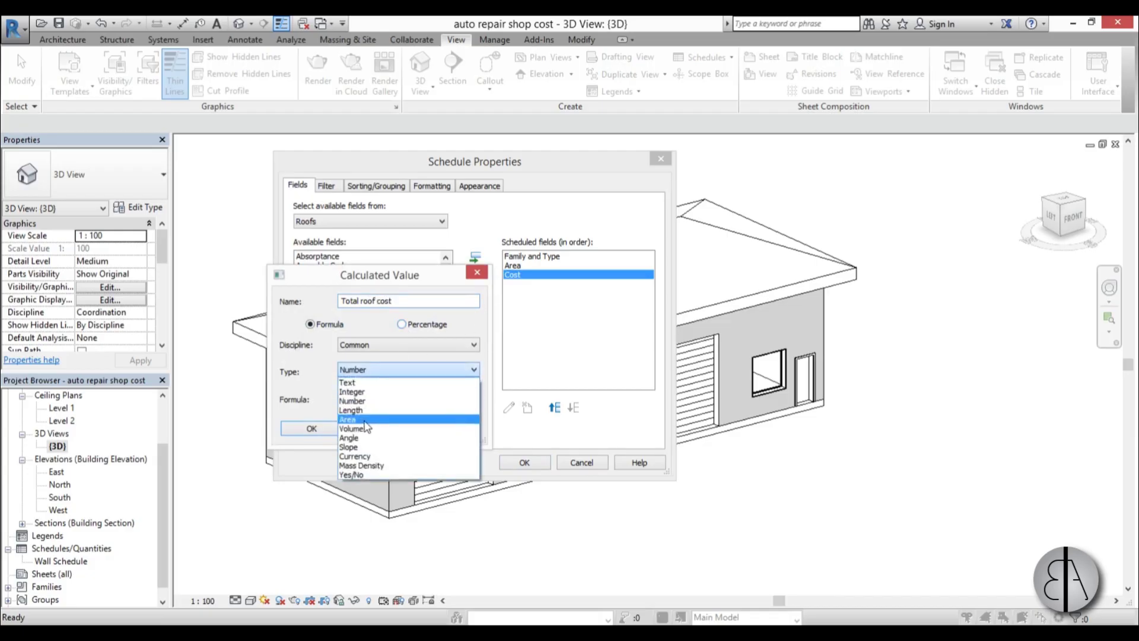
{"action": "left_click", "coordinate": [373, 460]}
- Set the formula of Total roof cost to Area * Cost / 1 and add the calculated value to the schedule
{"action": "left_click", "coordinate": [471, 397]}
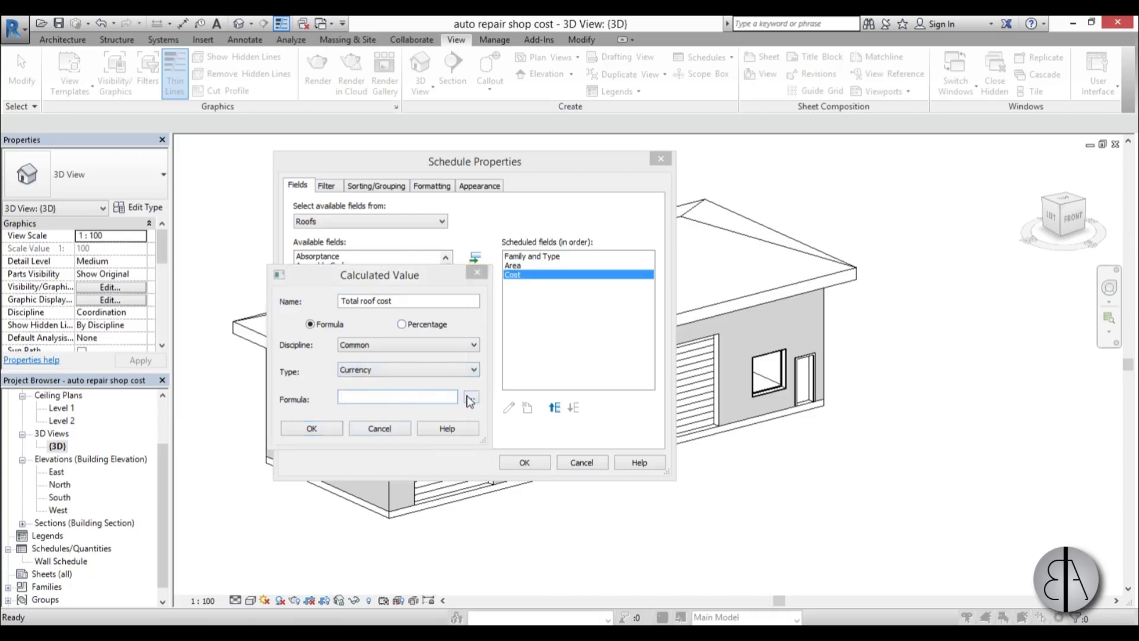
{"action": "left_click", "coordinate": [311, 300]}
{"action": "left_click", "coordinate": [358, 454]}
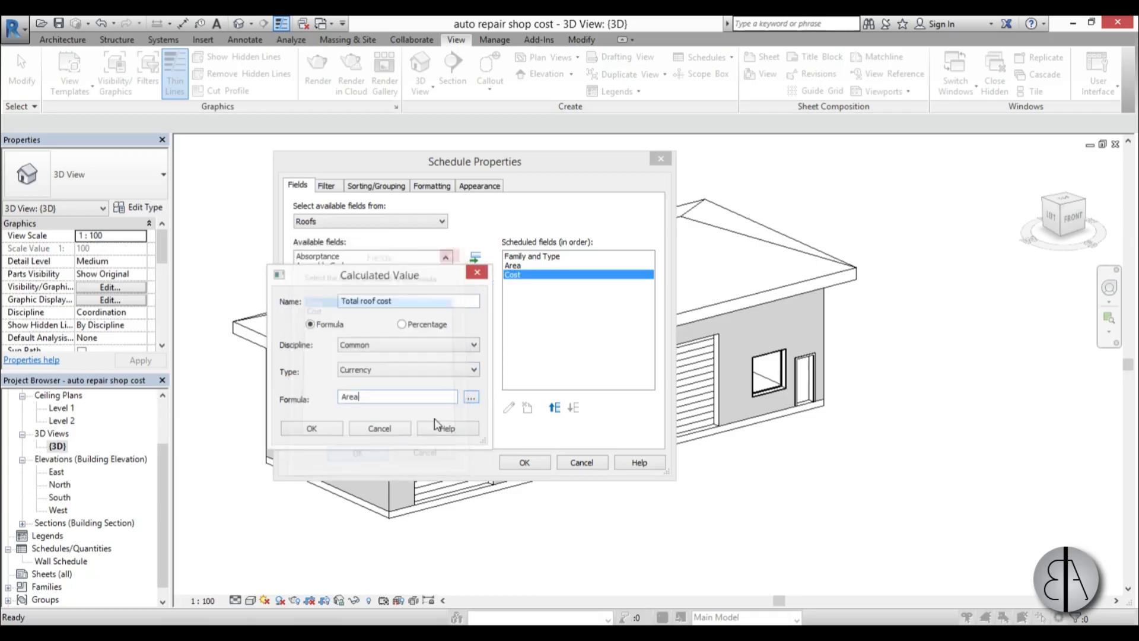
{"action": "type", "text": "*"}
{"action": "left_click", "coordinate": [471, 397]}
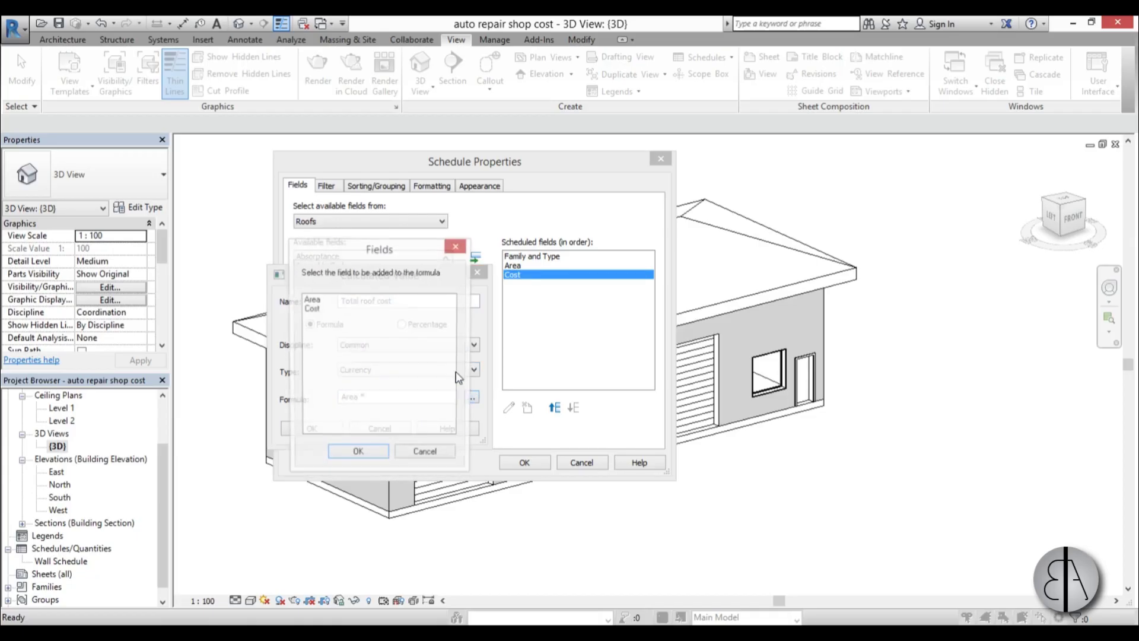
{"action": "left_click", "coordinate": [314, 308]}
{"action": "left_click", "coordinate": [358, 454]}
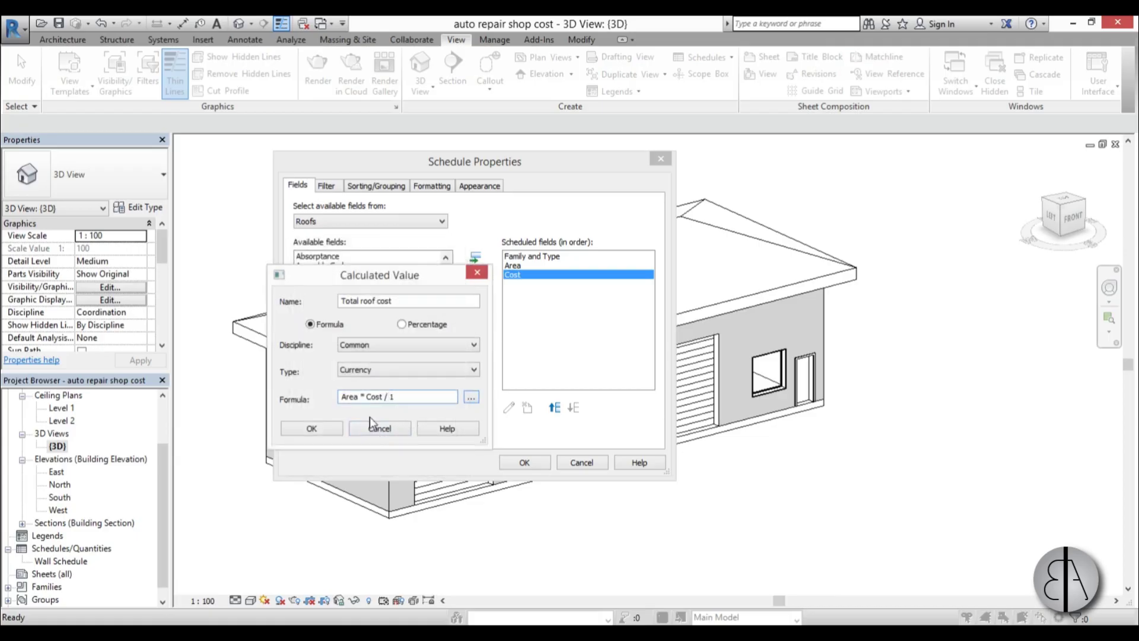
{"action": "left_click", "coordinate": [312, 428]}
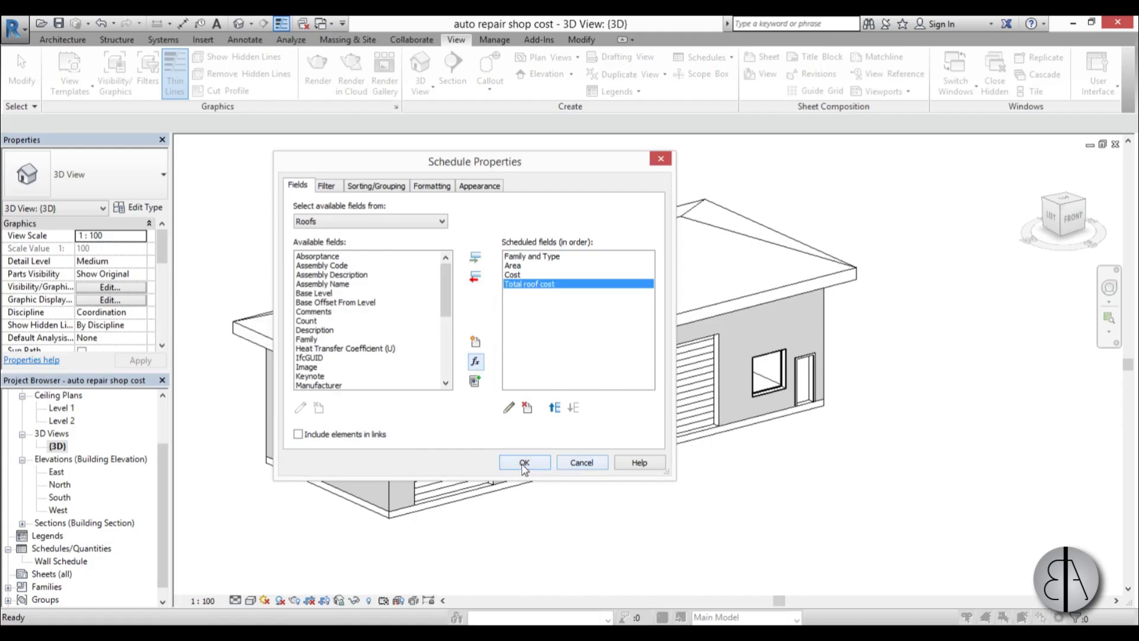
- Sort the roof schedule by Family and Type with a header and blank line, and turn on grand totals
{"action": "left_click", "coordinate": [375, 186]}
{"action": "left_click", "coordinate": [399, 211]}
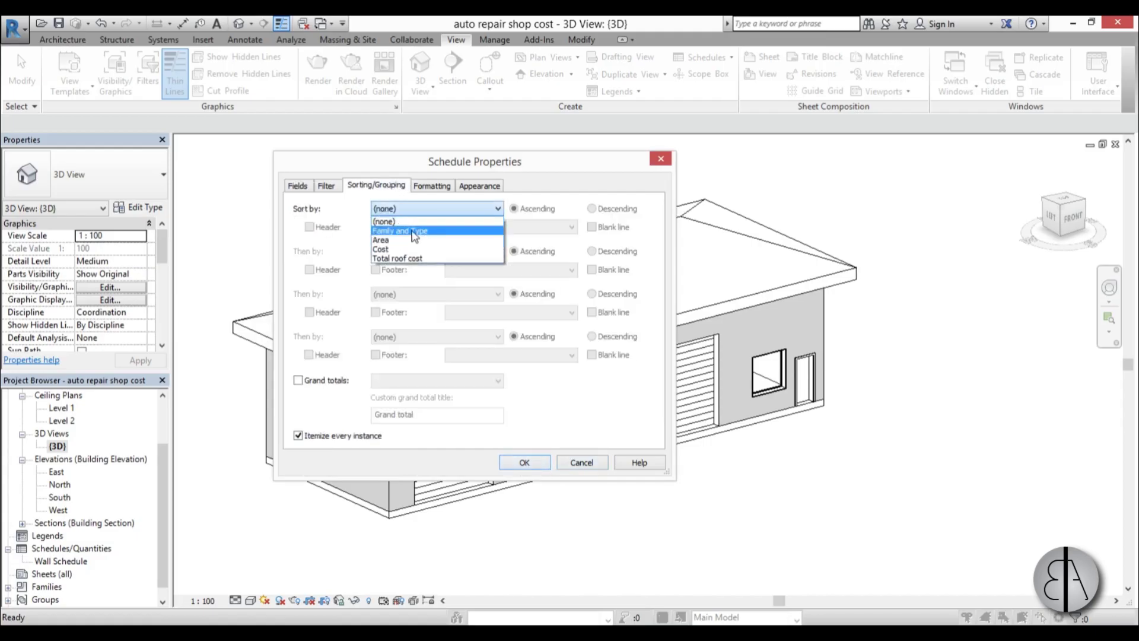
{"action": "left_click", "coordinate": [378, 229]}
{"action": "left_click", "coordinate": [309, 226]}
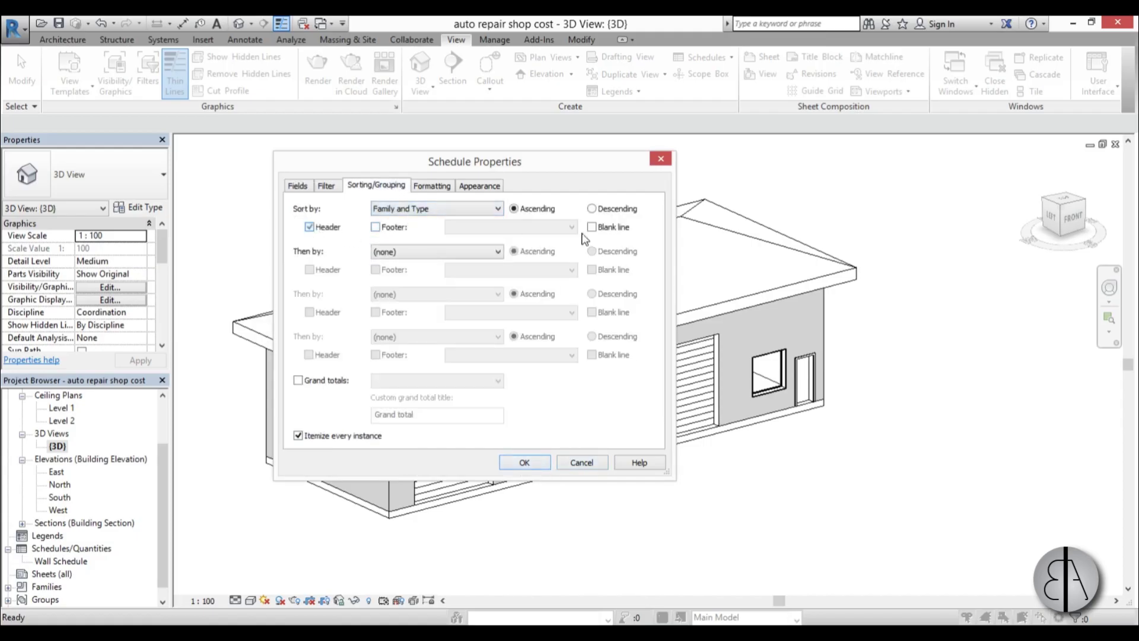
{"action": "left_click", "coordinate": [591, 227]}
{"action": "left_click", "coordinate": [320, 382]}
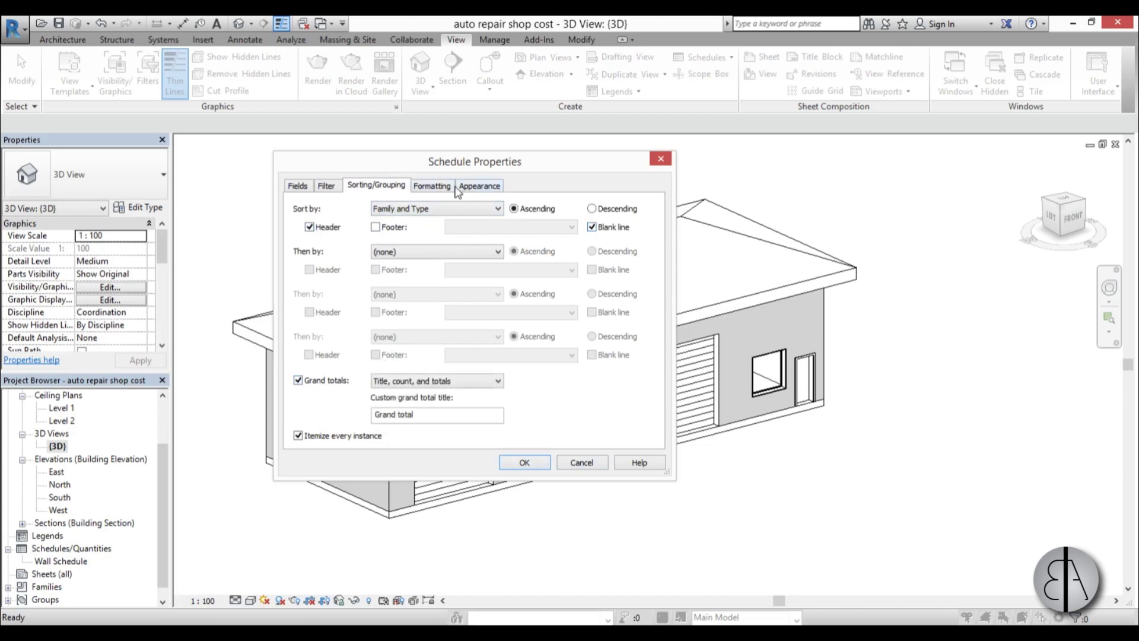
- Format the Cost field with right alignment and Calculate totals, and generate the roof schedule
{"action": "left_click", "coordinate": [432, 186]}
{"action": "left_click", "coordinate": [304, 236]}
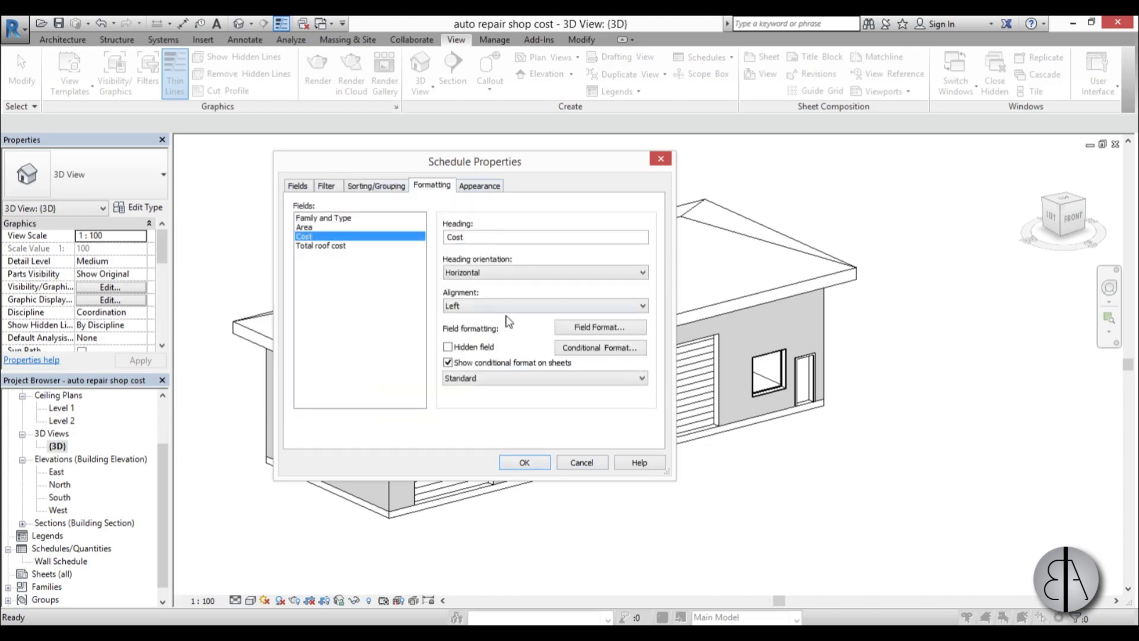
{"action": "left_click", "coordinate": [496, 306]}
{"action": "left_click", "coordinate": [471, 338]}
{"action": "left_click", "coordinate": [471, 378]}
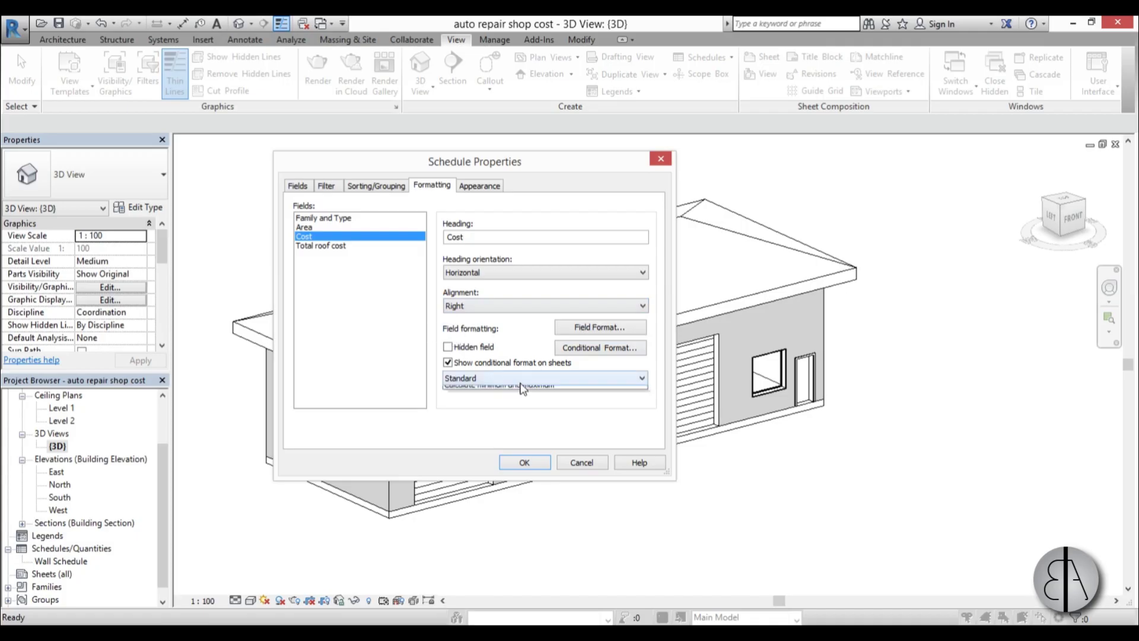
{"action": "left_click", "coordinate": [469, 400]}
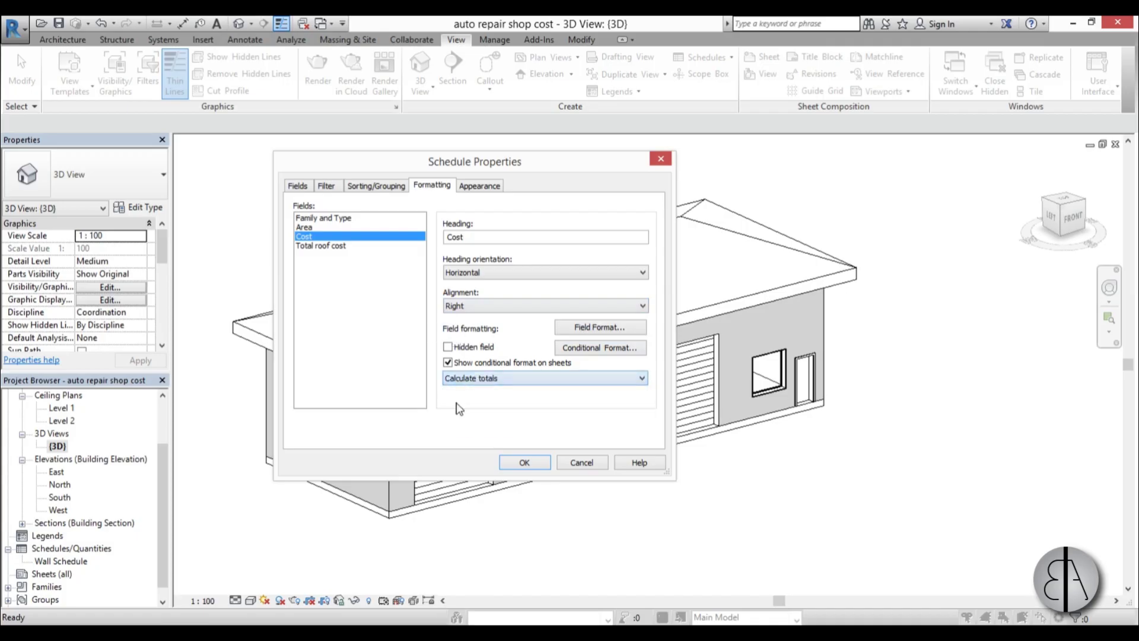
{"action": "left_click", "coordinate": [513, 461]}
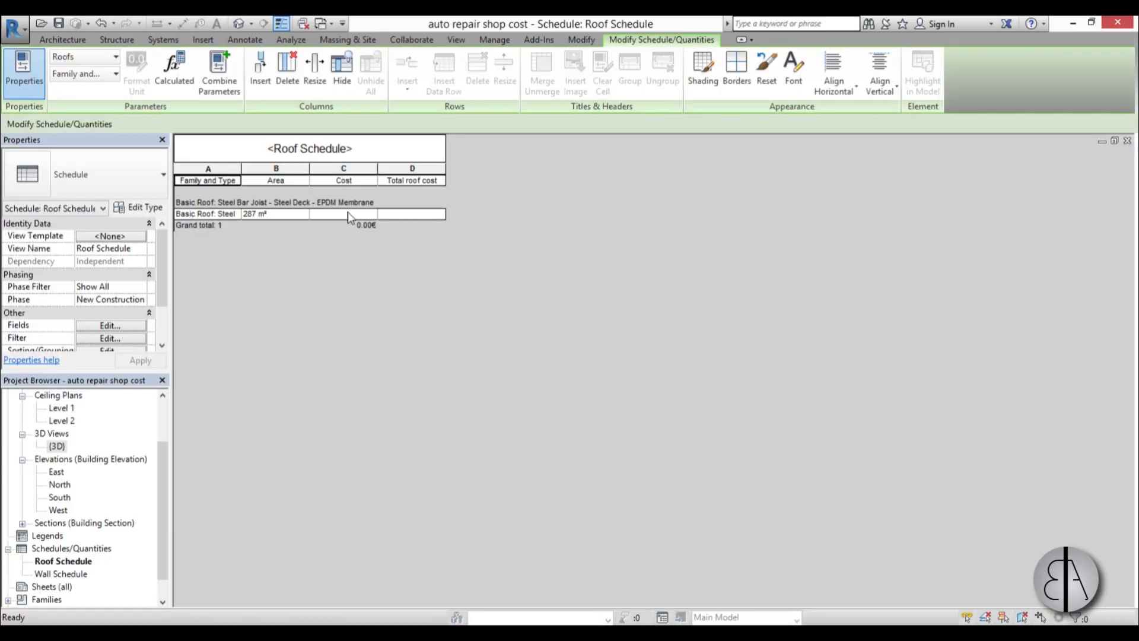
- In the {3D} view, set the type Cost of the Steel Bar Joist - Steel Deck - EPDM Membrane roof to 150
{"action": "double_click", "coordinate": [57, 445]}
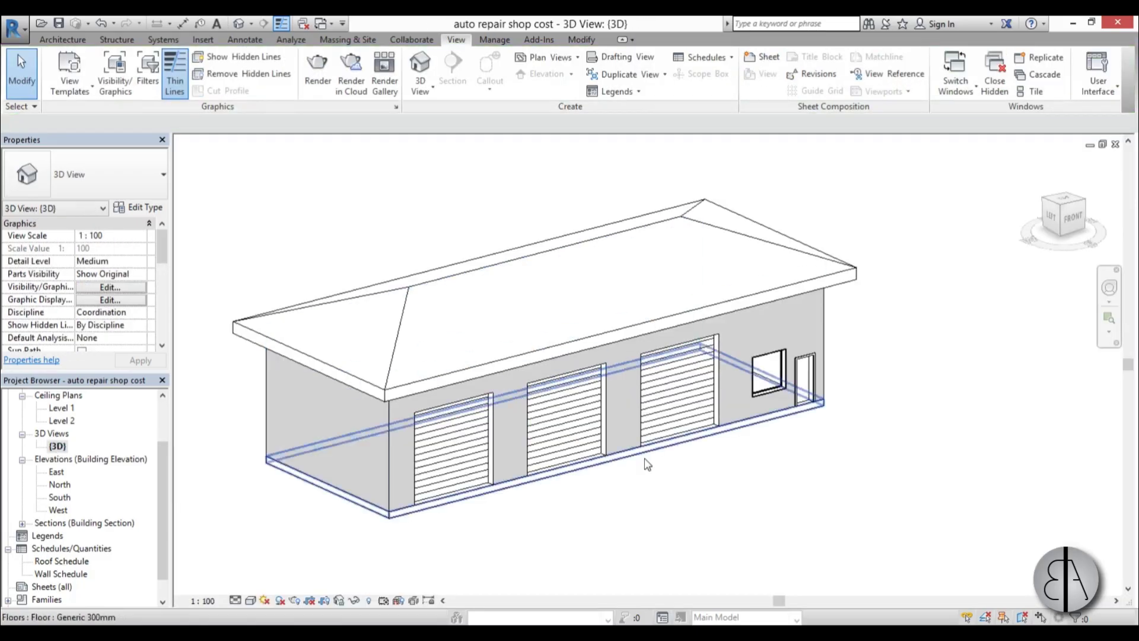
{"action": "left_click", "coordinate": [561, 350]}
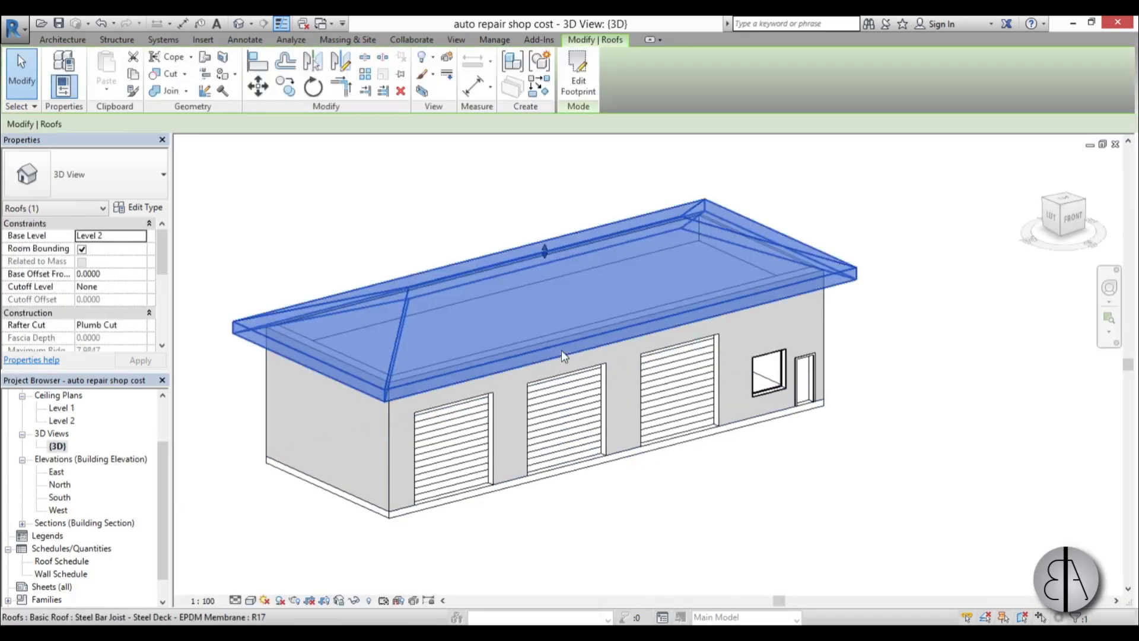
{"action": "left_click", "coordinate": [145, 207]}
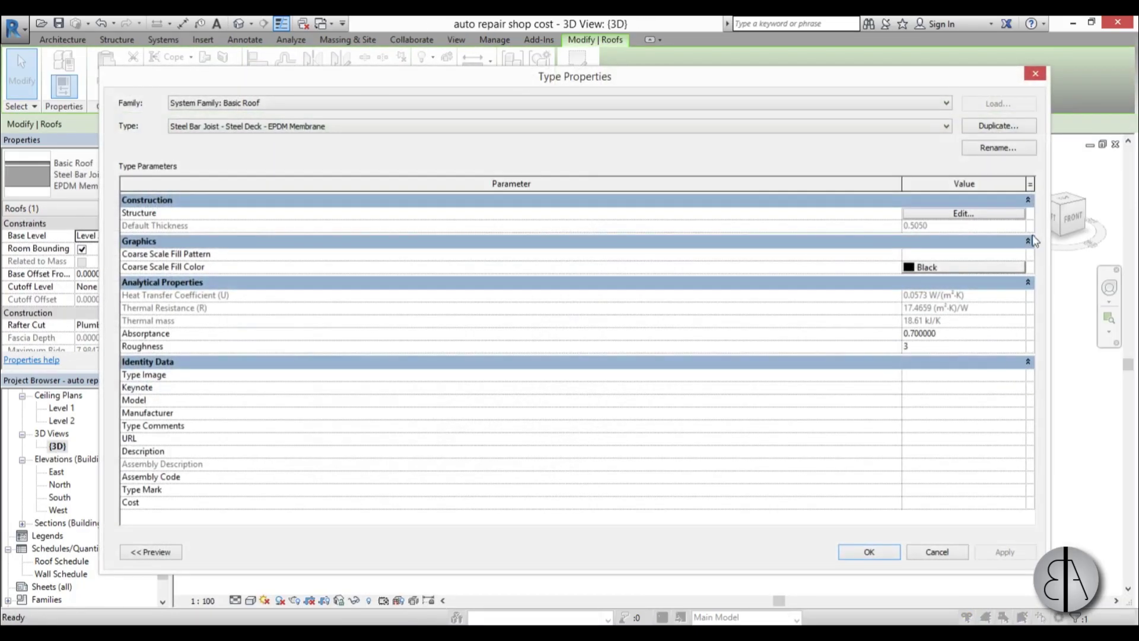
{"action": "left_click", "coordinate": [916, 502]}
{"action": "type", "text": "150"}
{"action": "left_click", "coordinate": [1003, 552]}
{"action": "left_click", "coordinate": [864, 552]}
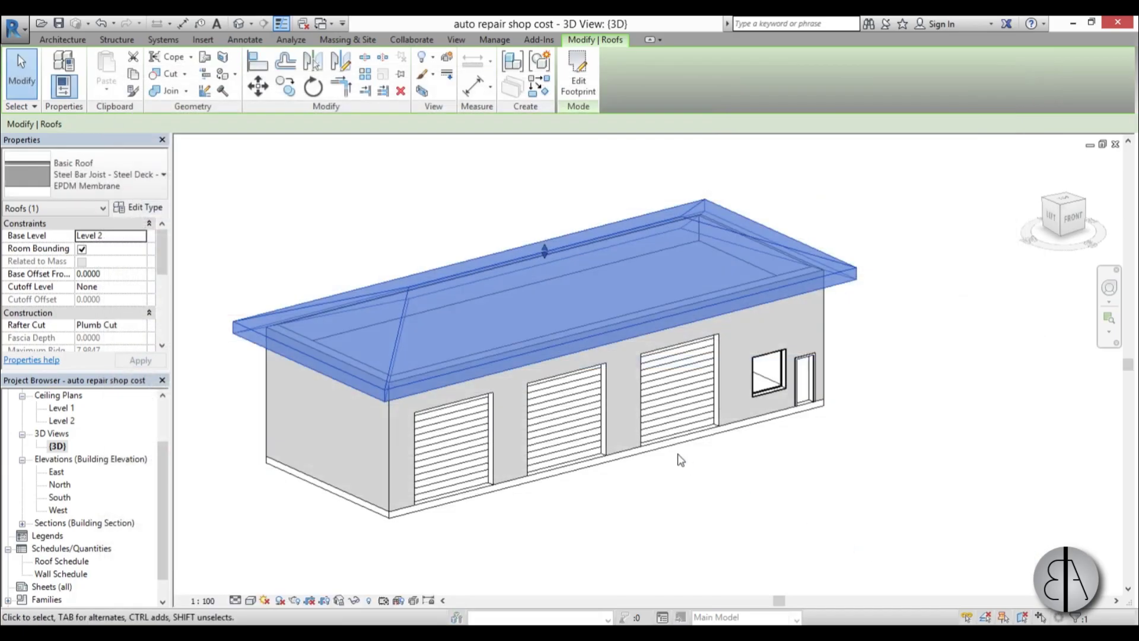
{"action": "left_click", "coordinate": [707, 503]}
- Check the costs in the Wall Schedule and Roof Schedule, and return to the {3D} view to look over the building
{"action": "double_click", "coordinate": [61, 574]}
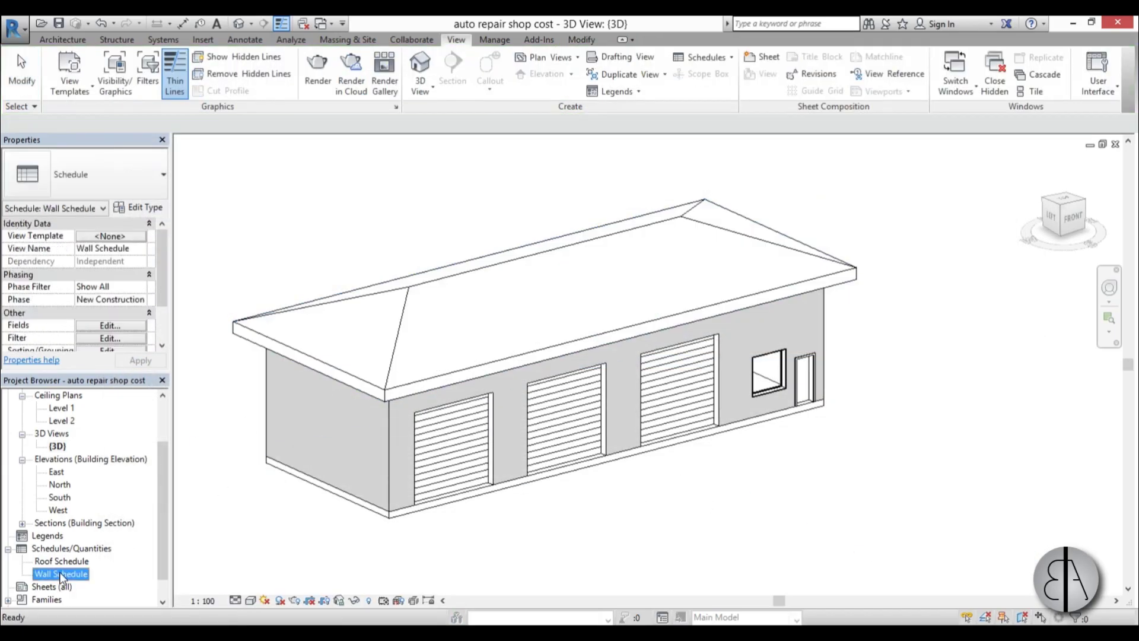
{"action": "double_click", "coordinate": [65, 561]}
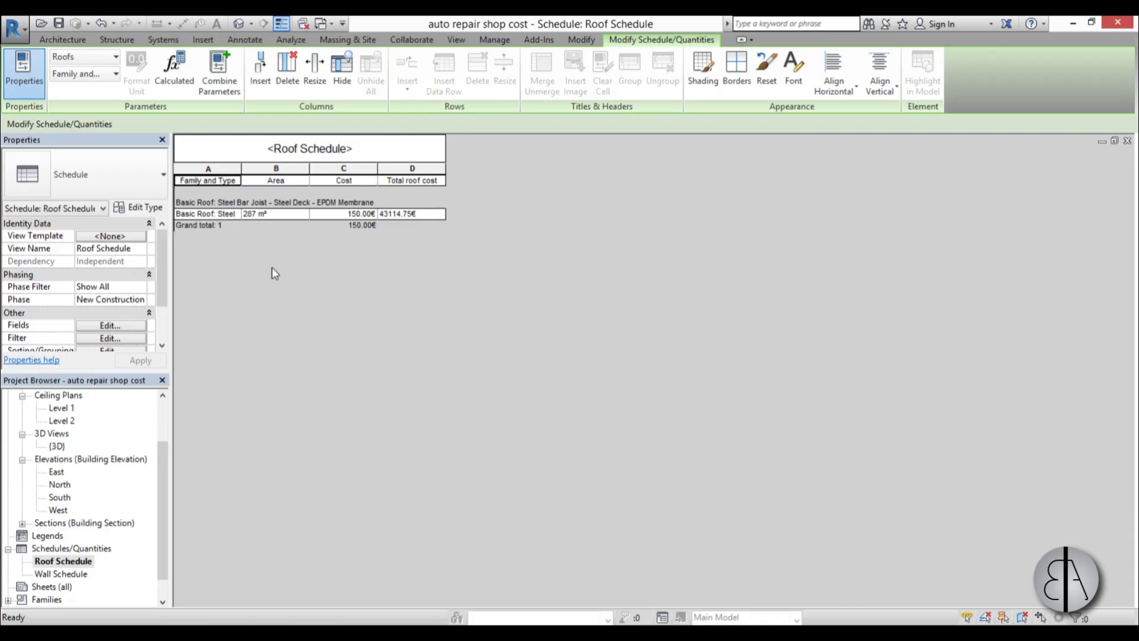
{"action": "double_click", "coordinate": [57, 451]}
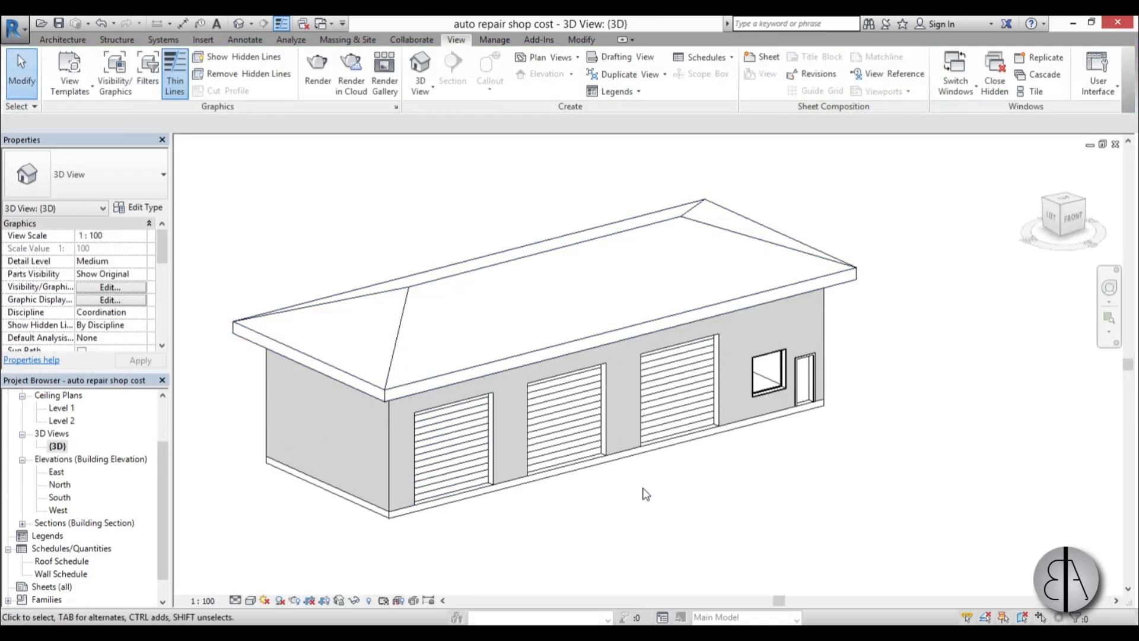
{"action": "middle_click_drag", "start_coordinate": [662, 515], "coordinate": [682, 502], "text": "shift"}
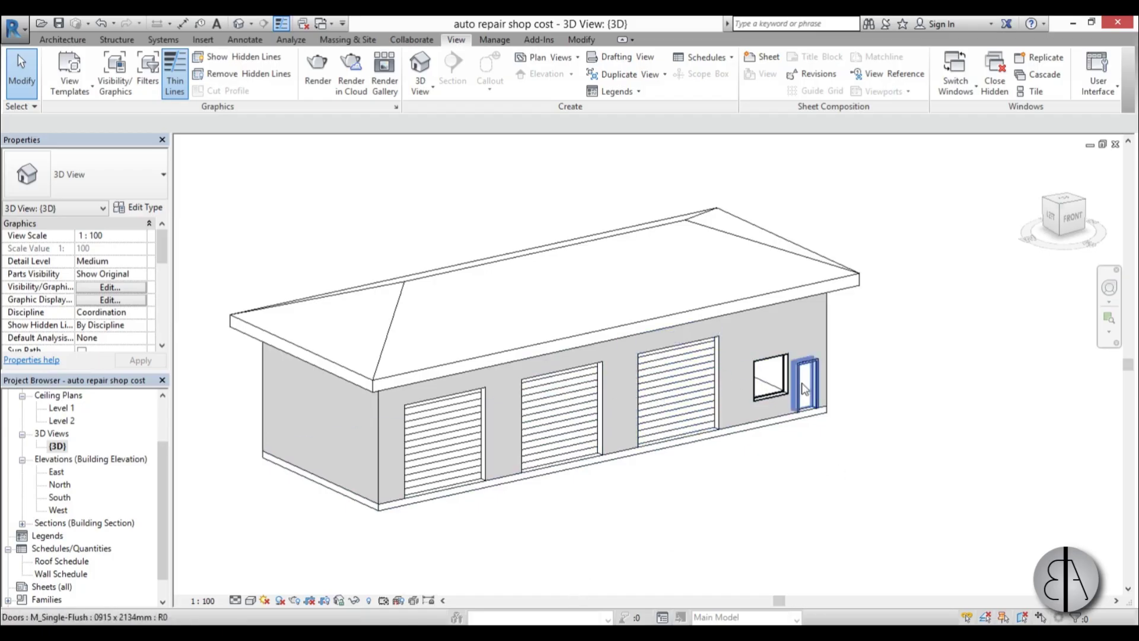
- Create a new Multi-Category schedule for the New Construction phase
{"action": "left_click", "coordinate": [720, 62]}
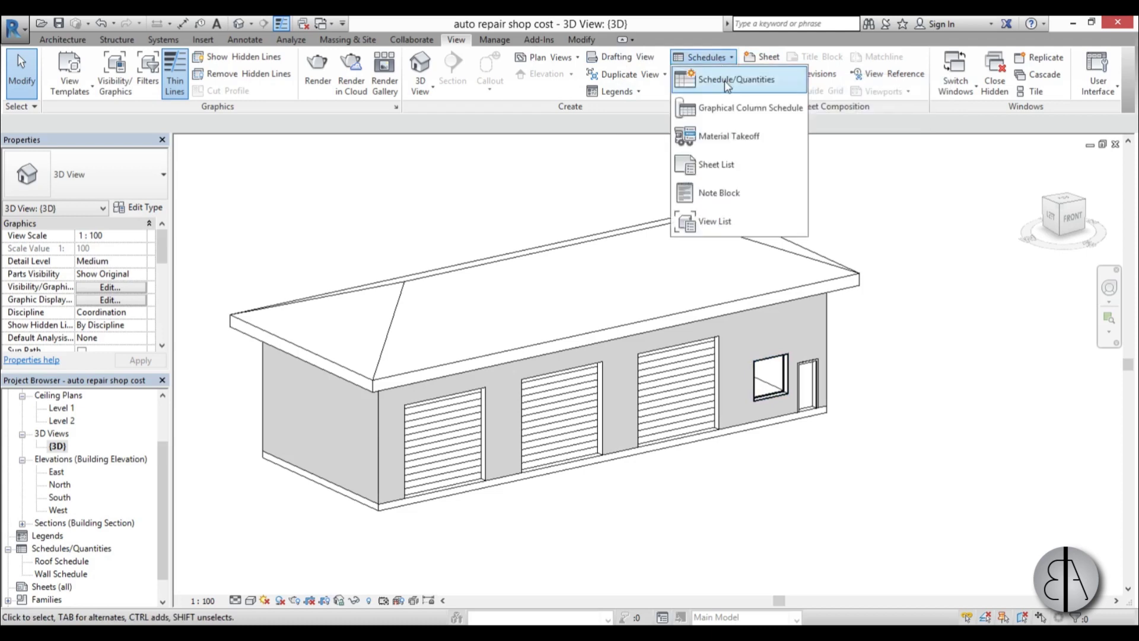
{"action": "left_click", "coordinate": [725, 76]}
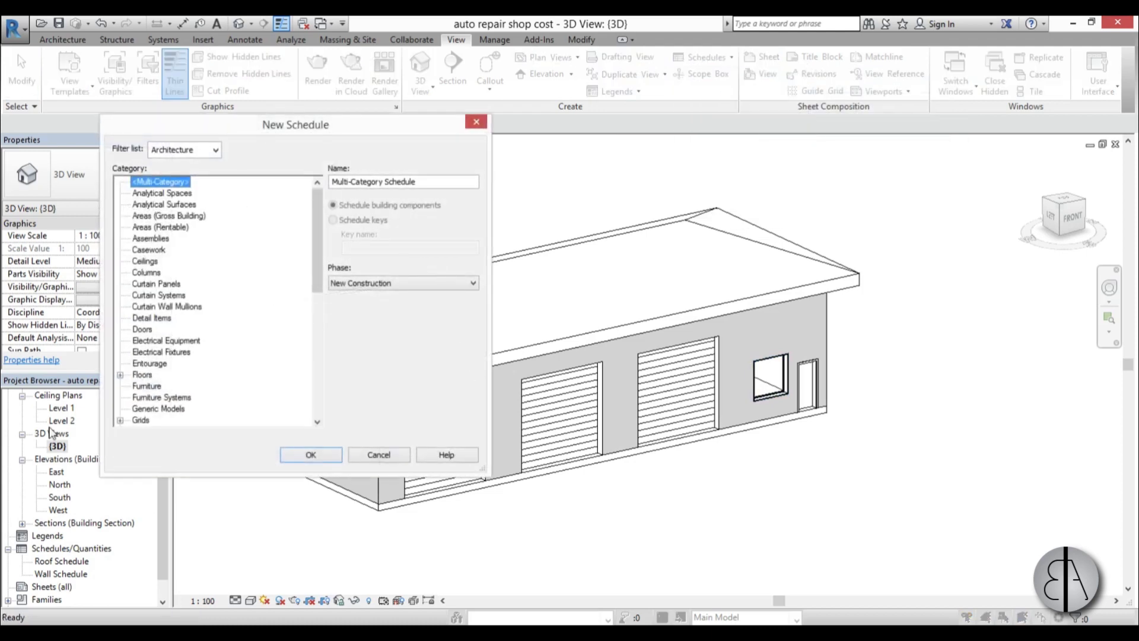
{"action": "left_click", "coordinate": [311, 455]}
- Add the Family and Type and Cost fields to the multi-category schedule
{"action": "scroll", "coordinate": [446, 307], "scroll_direction": "down", "scroll_amount": 2}
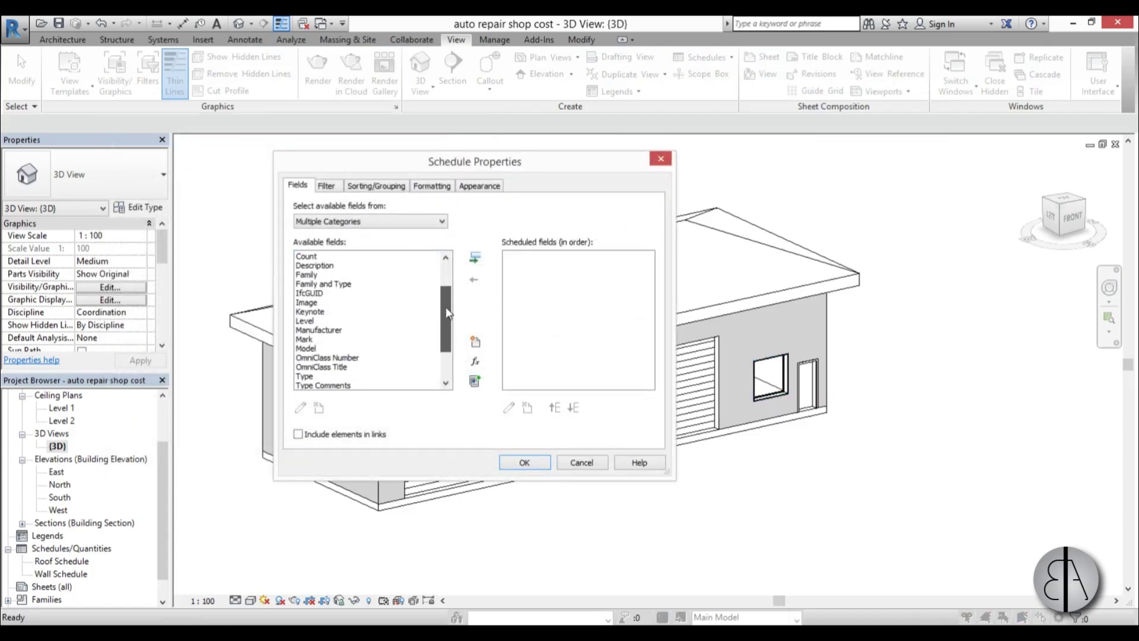
{"action": "left_click", "coordinate": [344, 284]}
{"action": "left_click", "coordinate": [476, 257]}
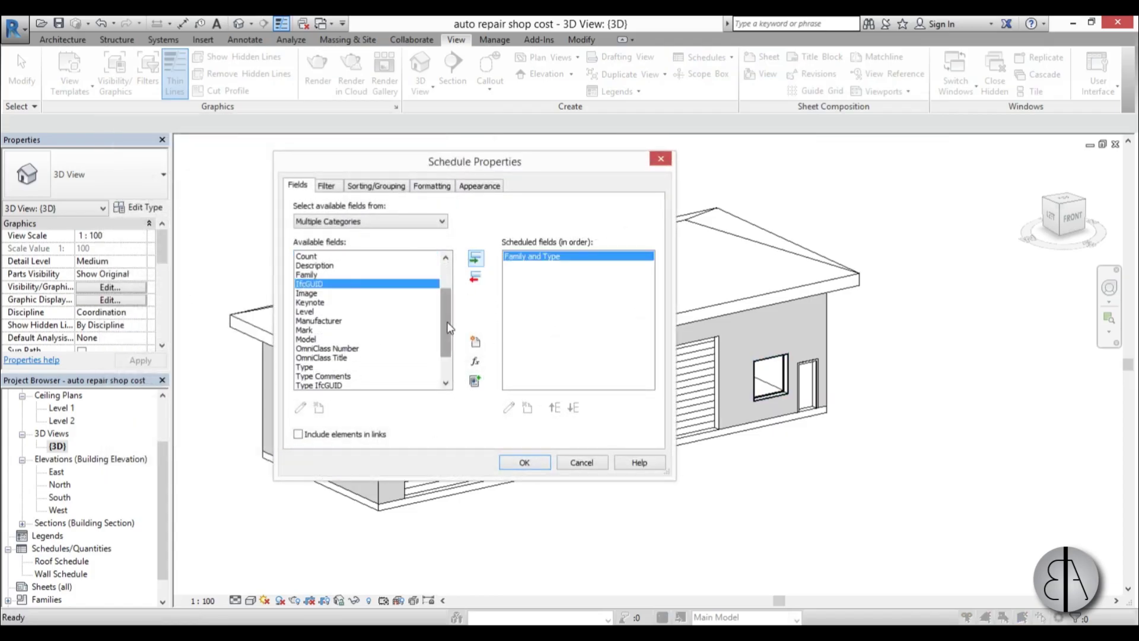
{"action": "mouse_move", "coordinate": [447, 322]}
{"action": "left_mouse_down"}
{"action": "mouse_move", "coordinate": [450, 286]}
{"action": "mouse_move", "coordinate": [451, 338]}
{"action": "mouse_move", "coordinate": [451, 309]}
{"action": "left_mouse_up"}
{"action": "left_click", "coordinate": [304, 285]}
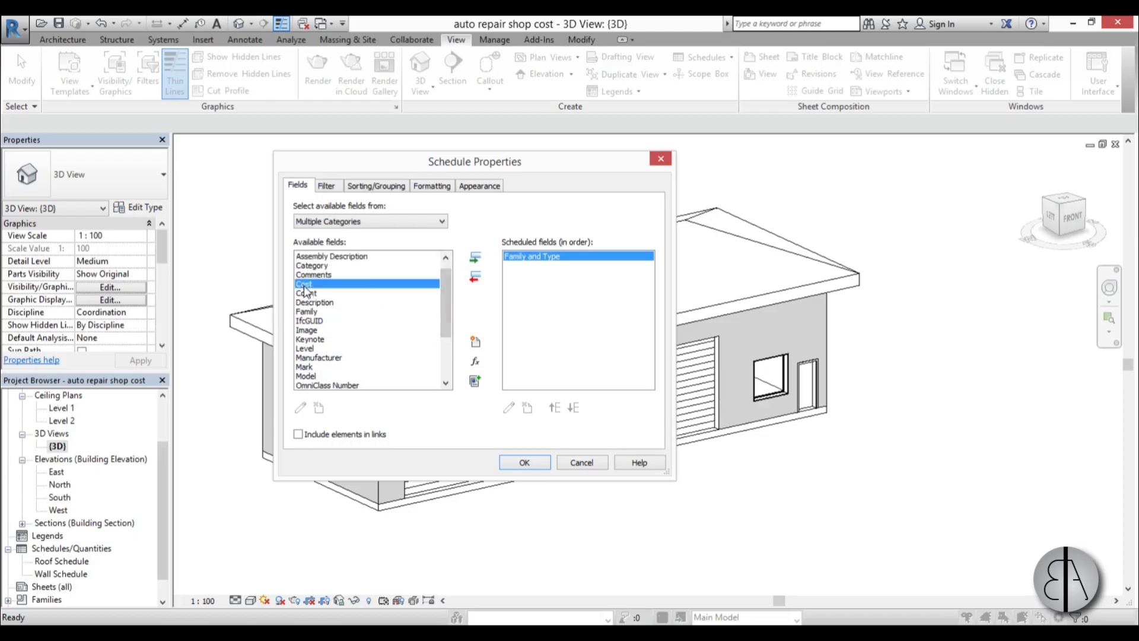
{"action": "left_click", "coordinate": [475, 258]}
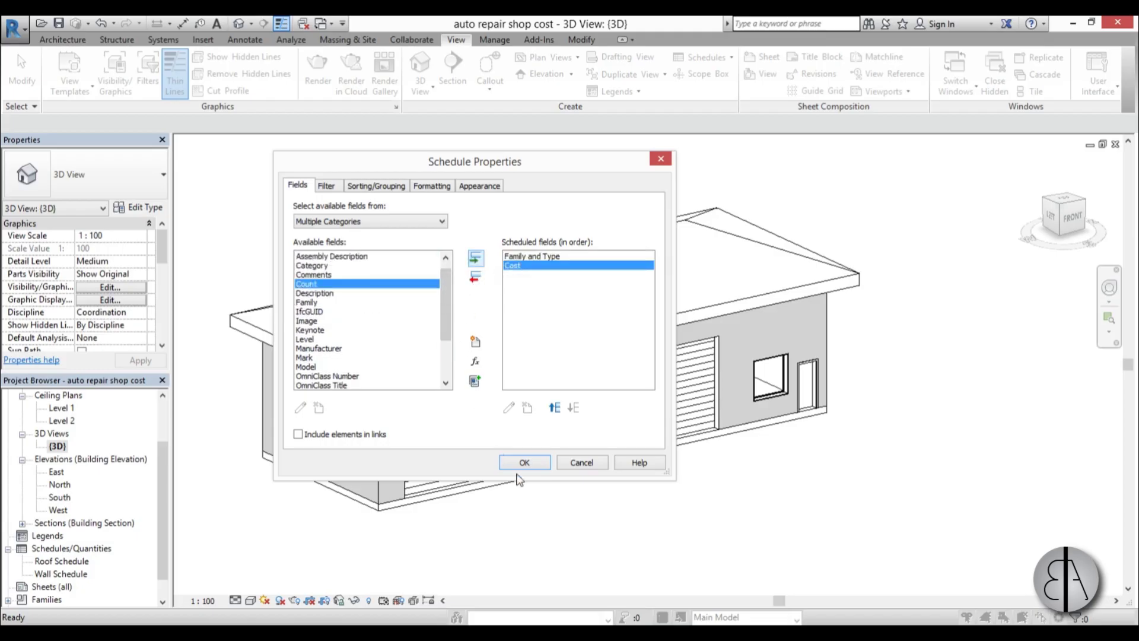
- Sort the multi-category schedule by Family and Type with a header and blank line, and turn on grand totals
{"action": "left_click", "coordinate": [371, 186]}
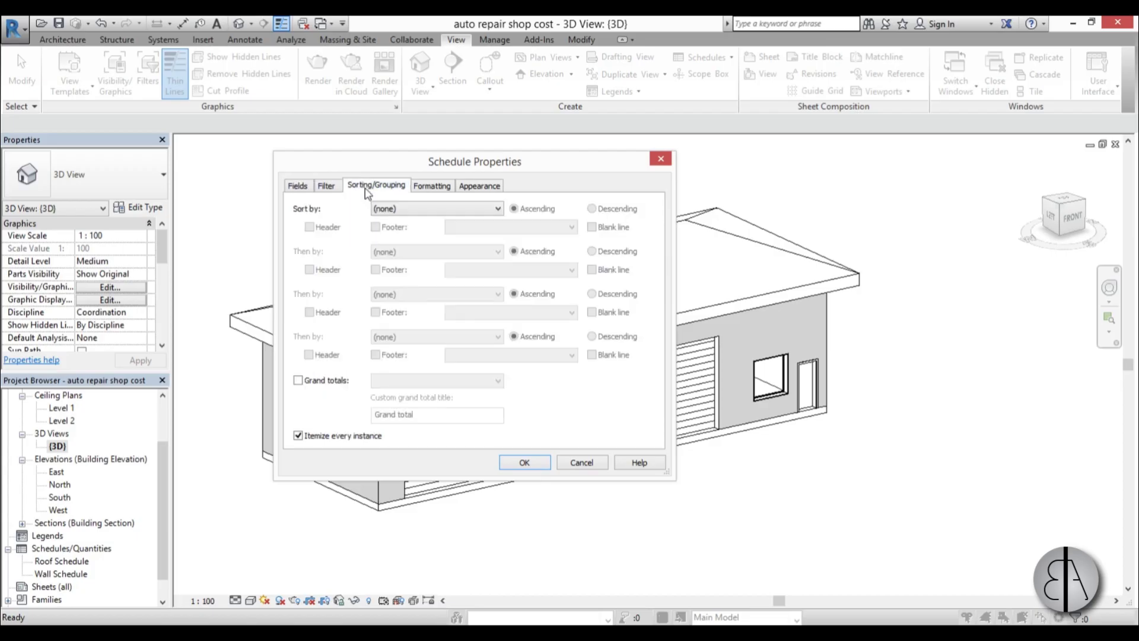
{"action": "left_click", "coordinate": [437, 208]}
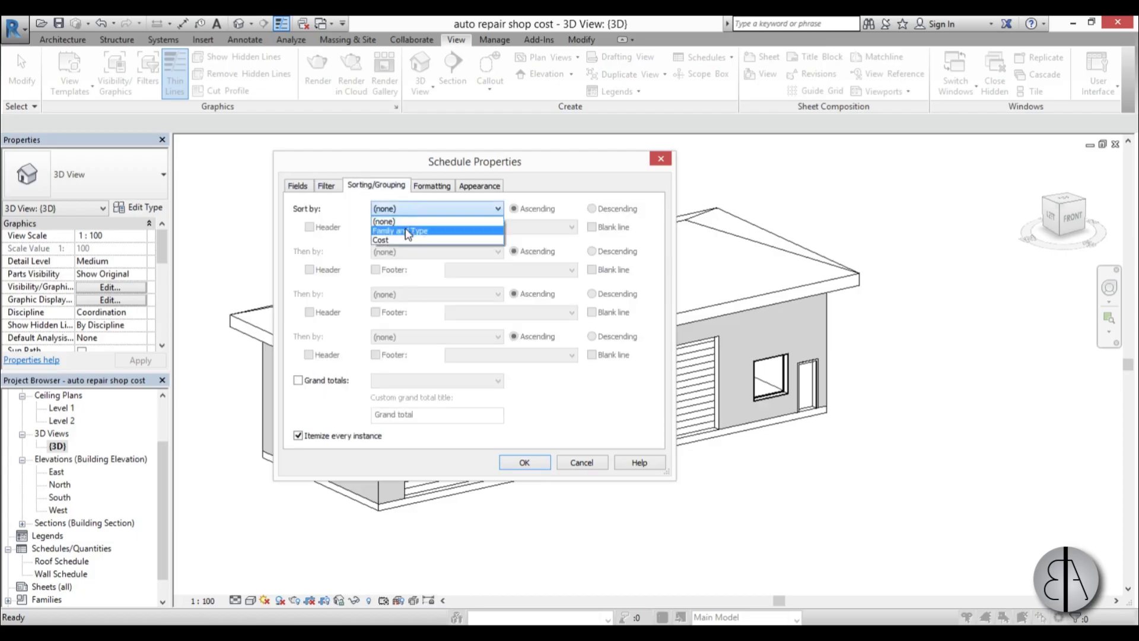
{"action": "left_click", "coordinate": [403, 227]}
{"action": "left_click", "coordinate": [324, 230]}
{"action": "left_click", "coordinate": [600, 226]}
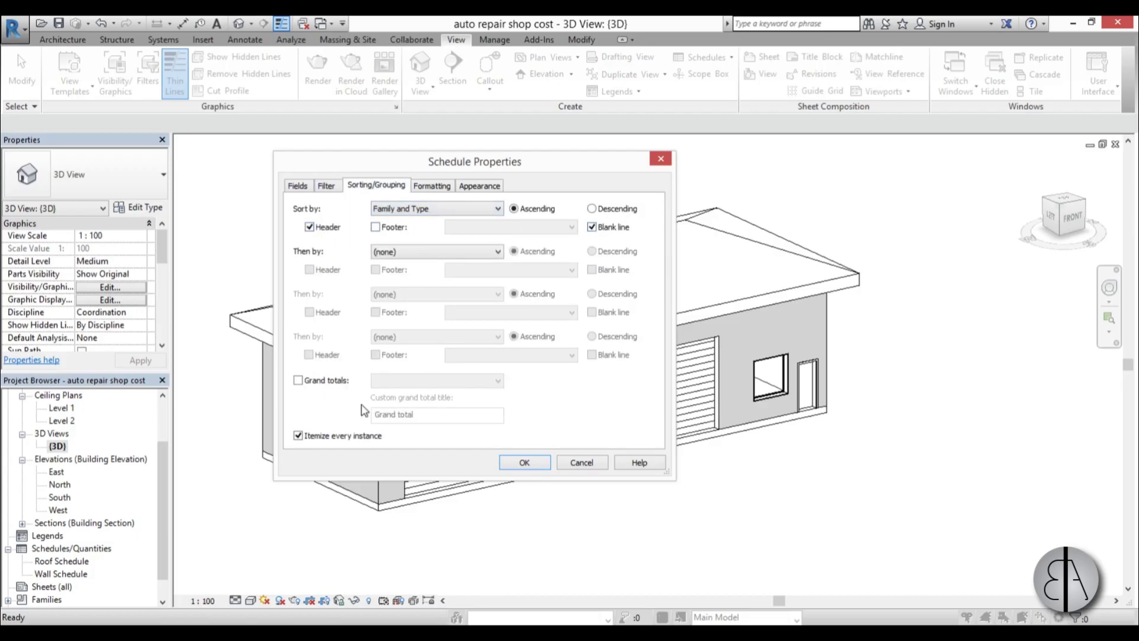
{"action": "left_click", "coordinate": [317, 383]}
- Format the Cost field to calculate totals with right alignment, and create the multi-category schedule
{"action": "left_click", "coordinate": [431, 185]}
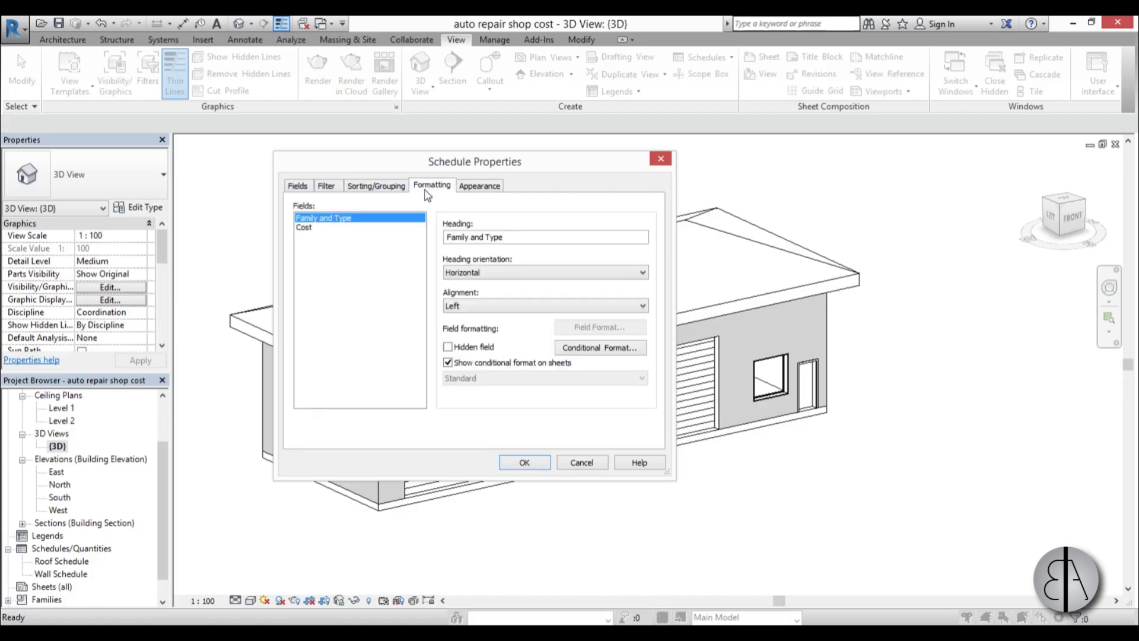
{"action": "left_click", "coordinate": [304, 227]}
{"action": "left_click", "coordinate": [469, 379]}
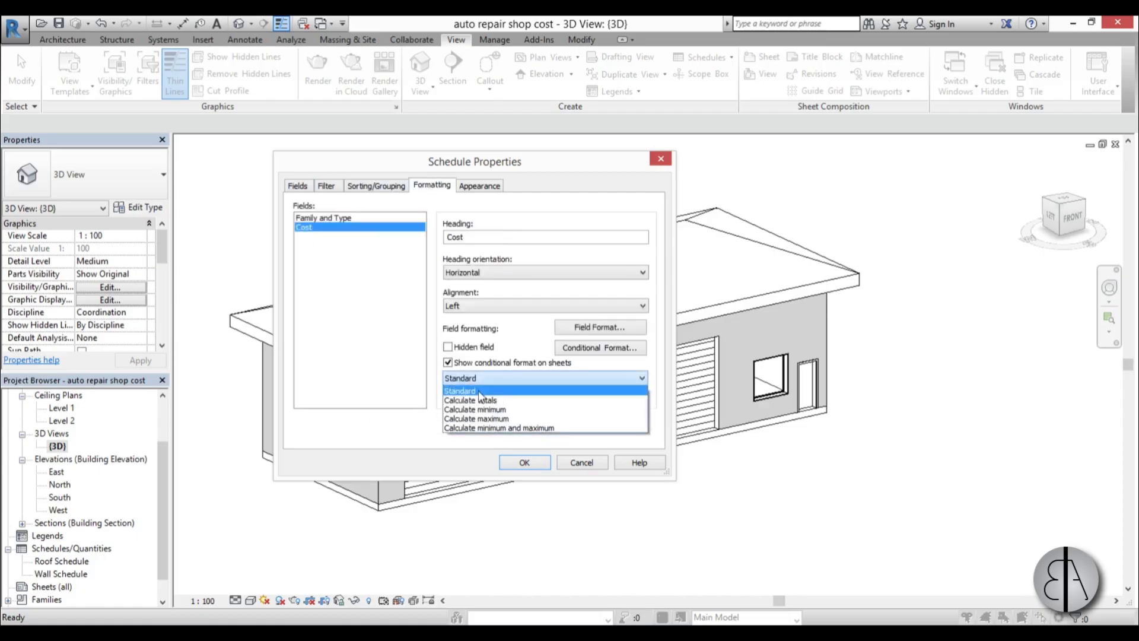
{"action": "left_click", "coordinate": [475, 401]}
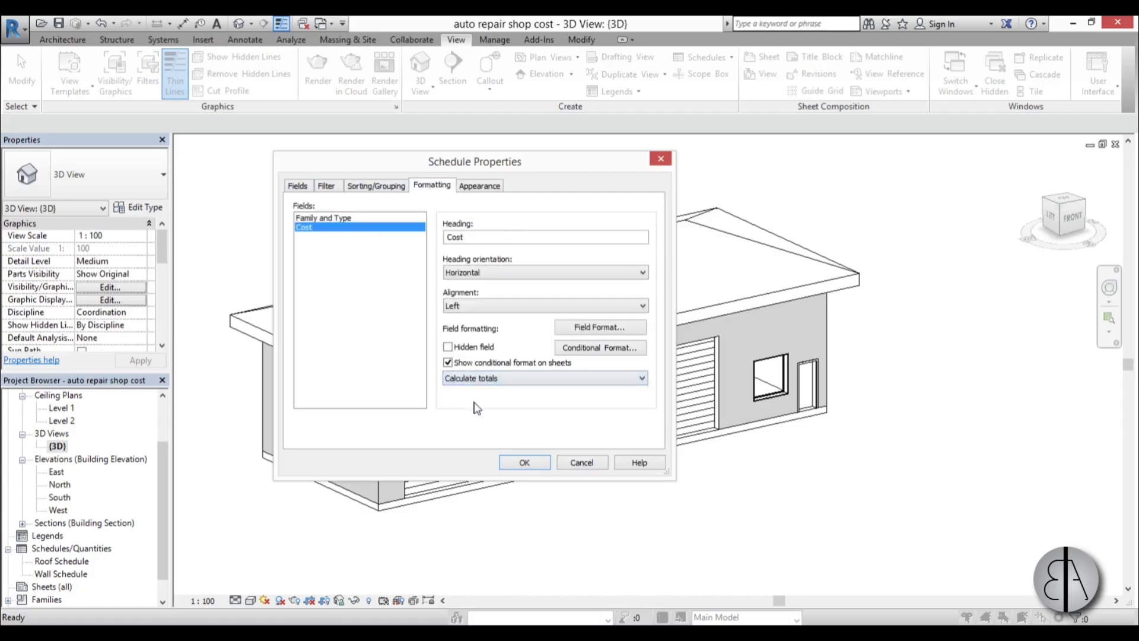
{"action": "left_click", "coordinate": [471, 306]}
{"action": "left_click", "coordinate": [467, 340]}
{"action": "left_click", "coordinate": [550, 468]}
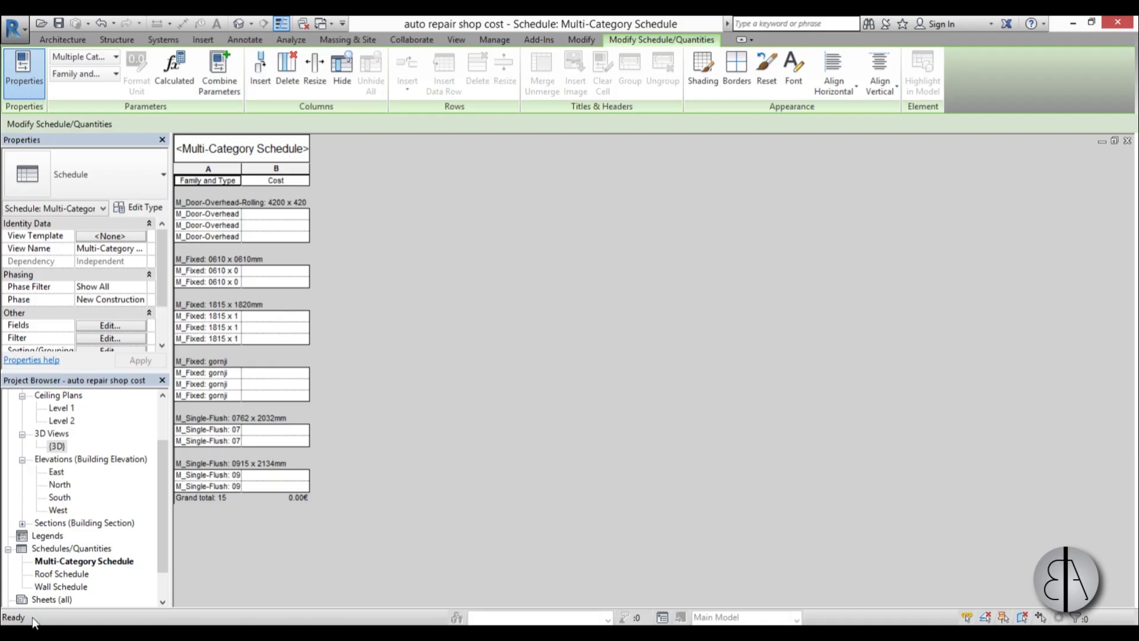
- In the {3D} view, set the type Cost of the M_Door-Overhead-Rolling 4200 x 4200mm door to 300.00€
{"action": "double_click", "coordinate": [57, 446]}
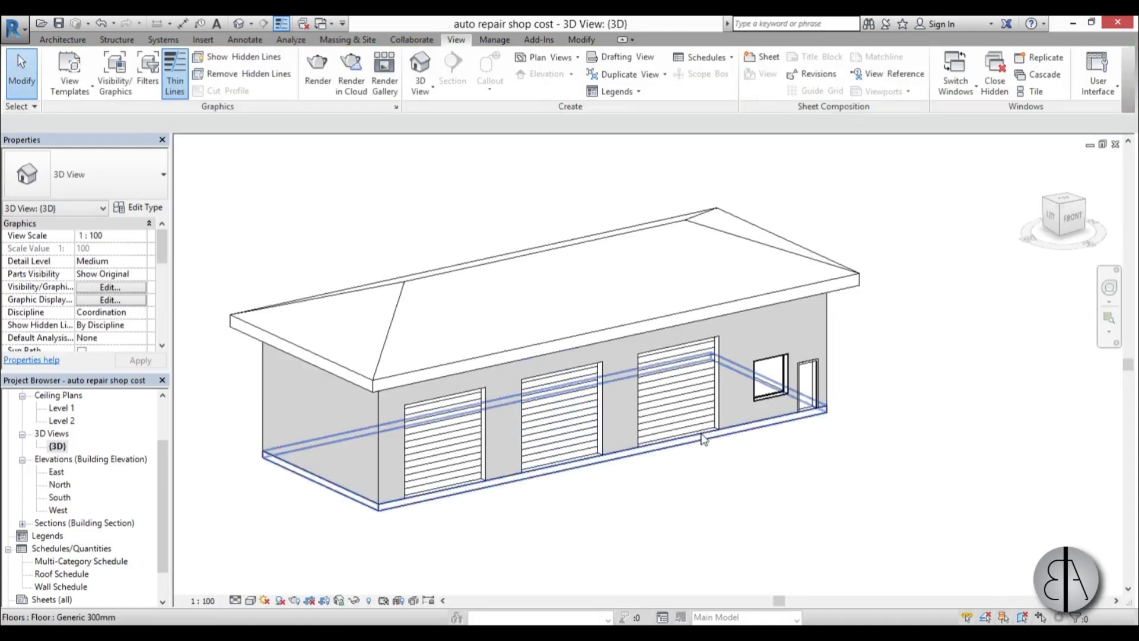
{"action": "left_click", "coordinate": [690, 431]}
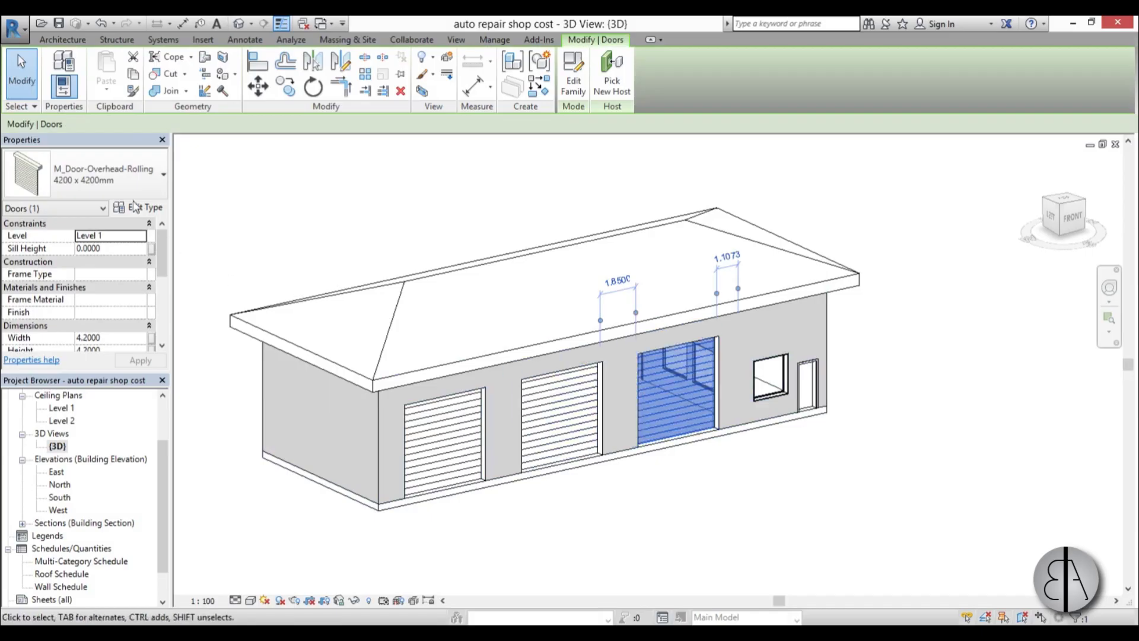
{"action": "left_click", "coordinate": [138, 207]}
{"action": "left_click_drag", "start_coordinate": [1024, 229], "coordinate": [857, 439]}
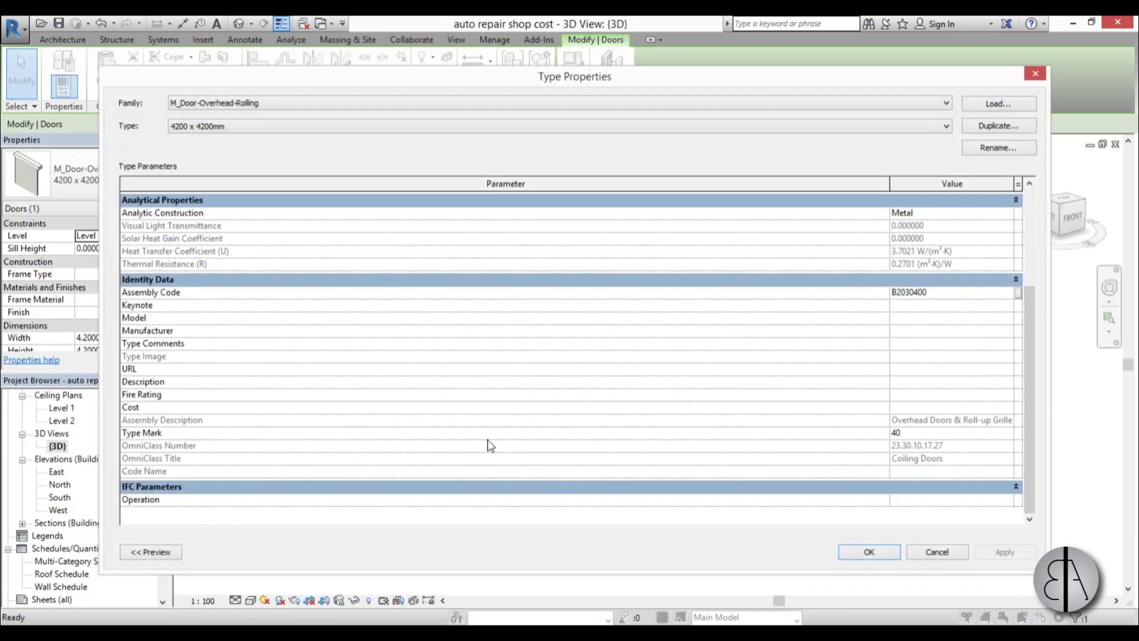
{"action": "left_click", "coordinate": [897, 394]}
{"action": "left_click", "coordinate": [901, 408]}
{"action": "type", "text": "00.00€"}
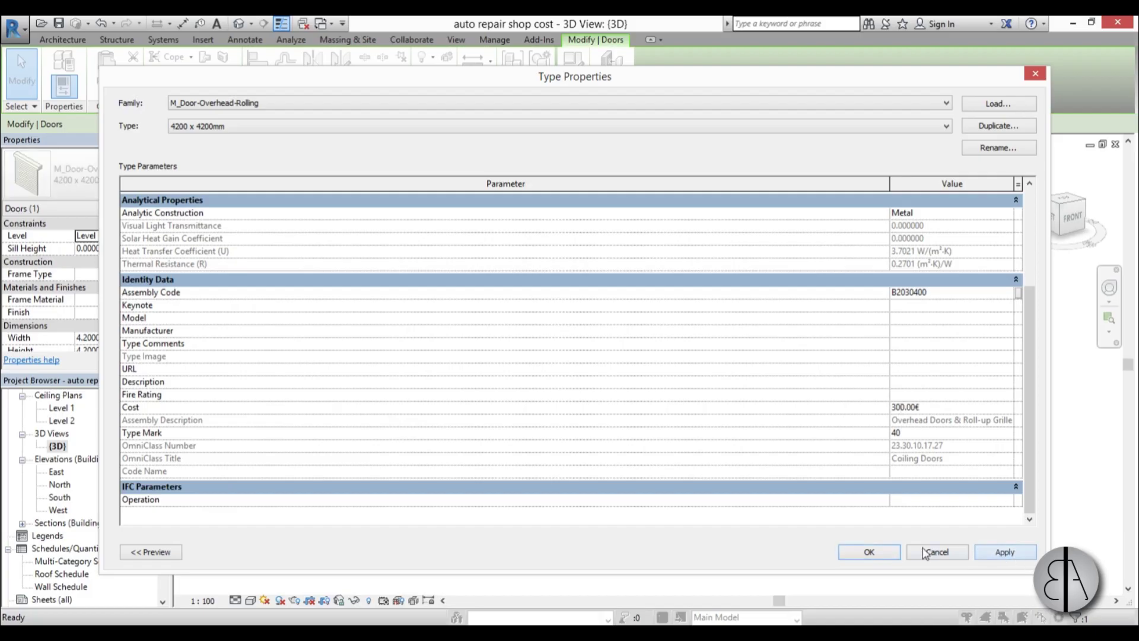
{"action": "left_click", "coordinate": [869, 551]}
- Set the type Cost of the M_Single-Flush 0915 x 2134mm entrance door to 120
{"action": "left_click", "coordinate": [815, 410]}
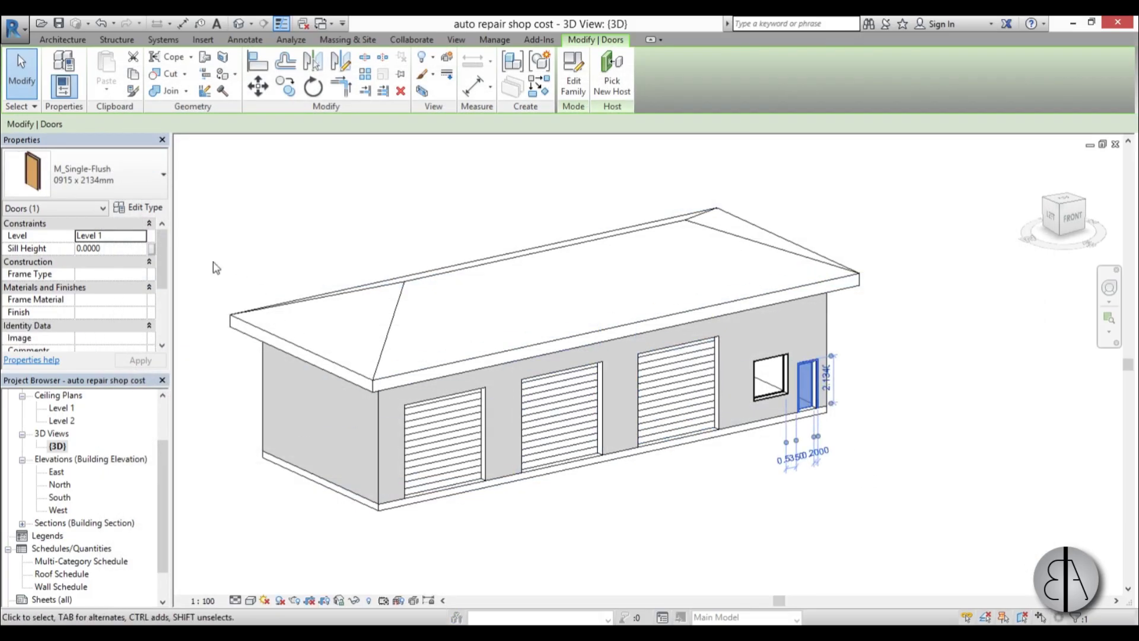
{"action": "left_click", "coordinate": [145, 212]}
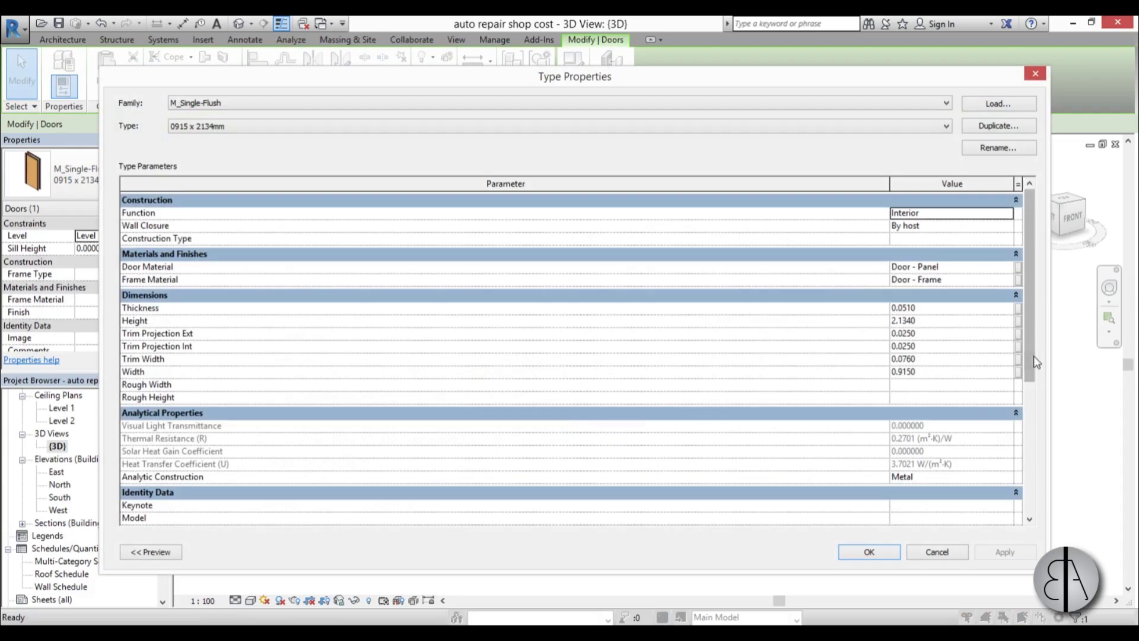
{"action": "left_click_drag", "start_coordinate": [1033, 355], "coordinate": [1034, 497]}
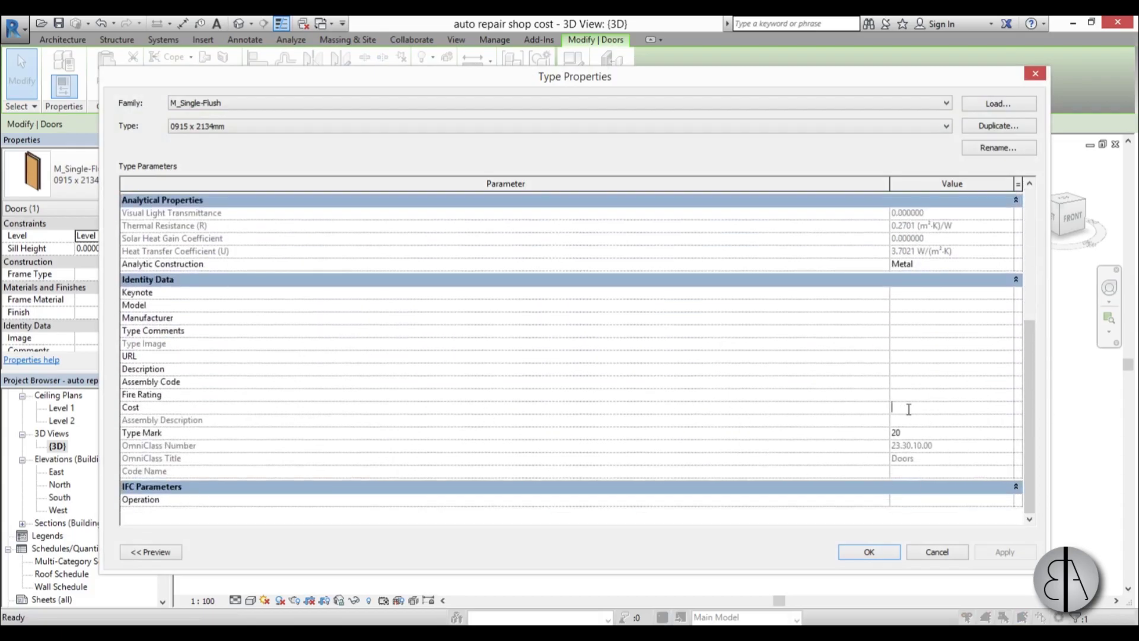
{"action": "type", "text": "120"}
{"action": "left_click", "coordinate": [1004, 551]}
{"action": "left_click", "coordinate": [869, 551]}
- Set the type Cost of the M_Fixed 1815 x 1820mm window beside the entrance door to 100
{"action": "left_click", "coordinate": [770, 390]}
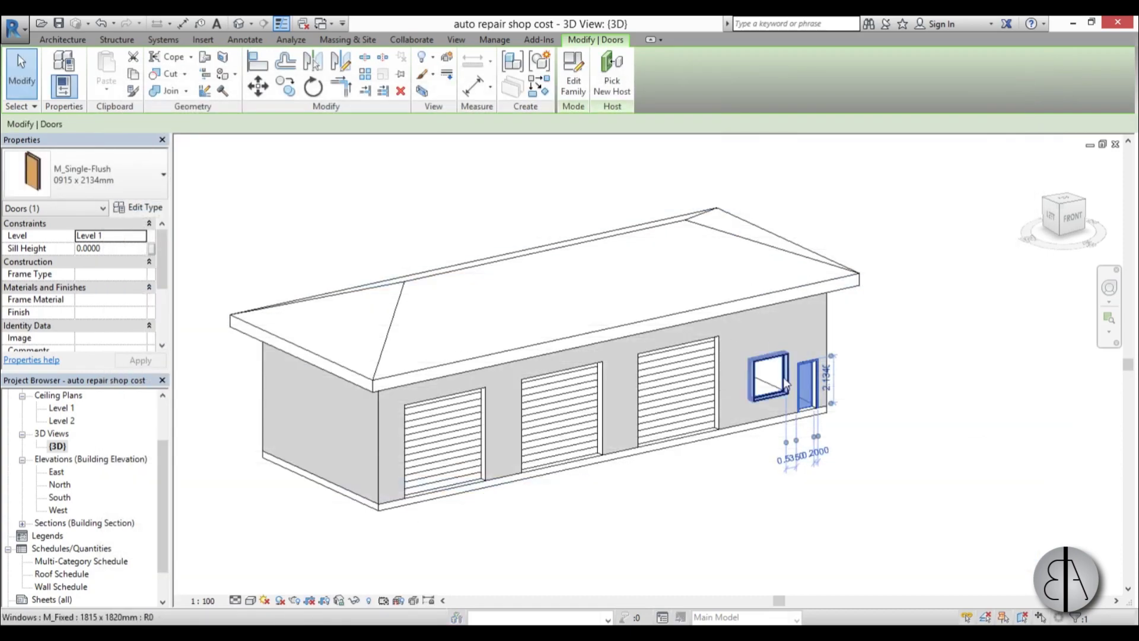
{"action": "left_click", "coordinate": [137, 207]}
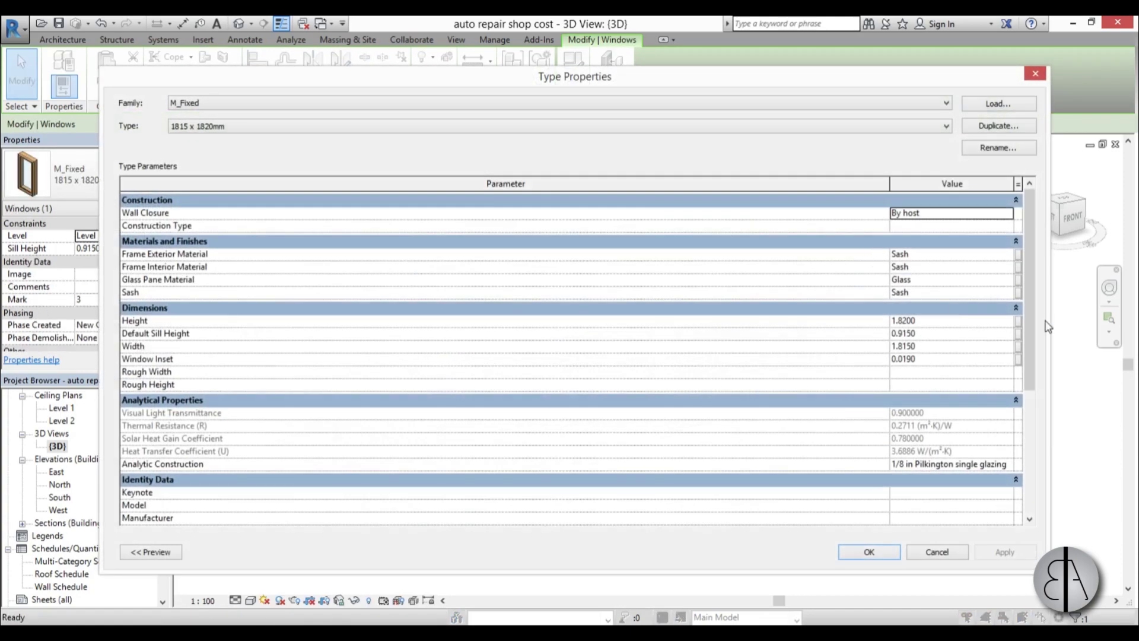
{"action": "left_click_drag", "start_coordinate": [1047, 319], "coordinate": [606, 478]}
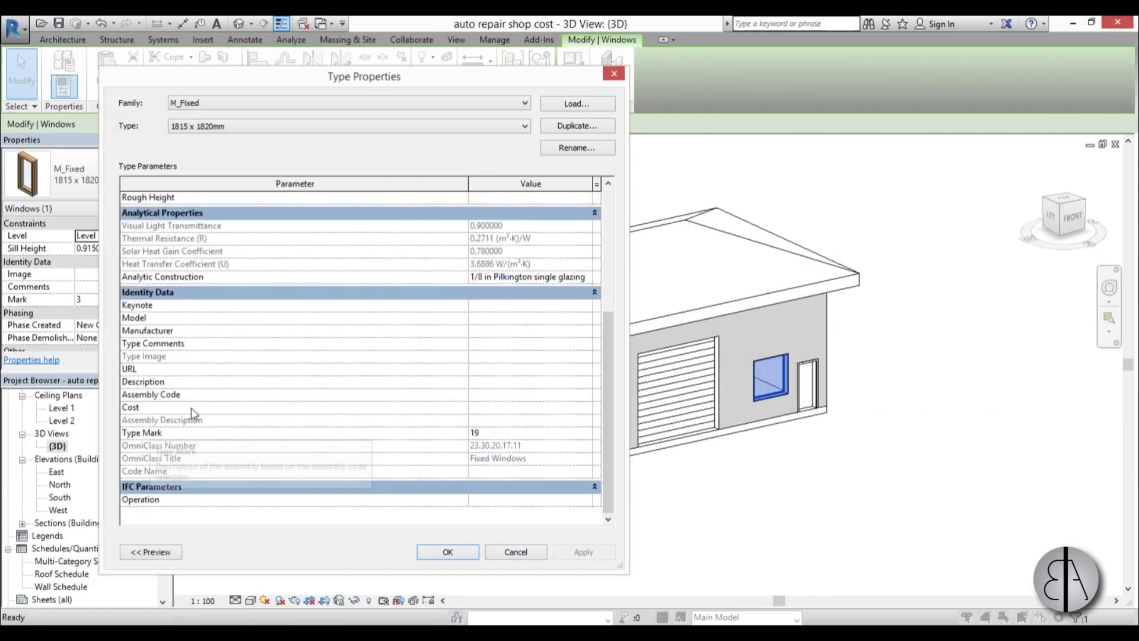
{"action": "left_click", "coordinate": [496, 409]}
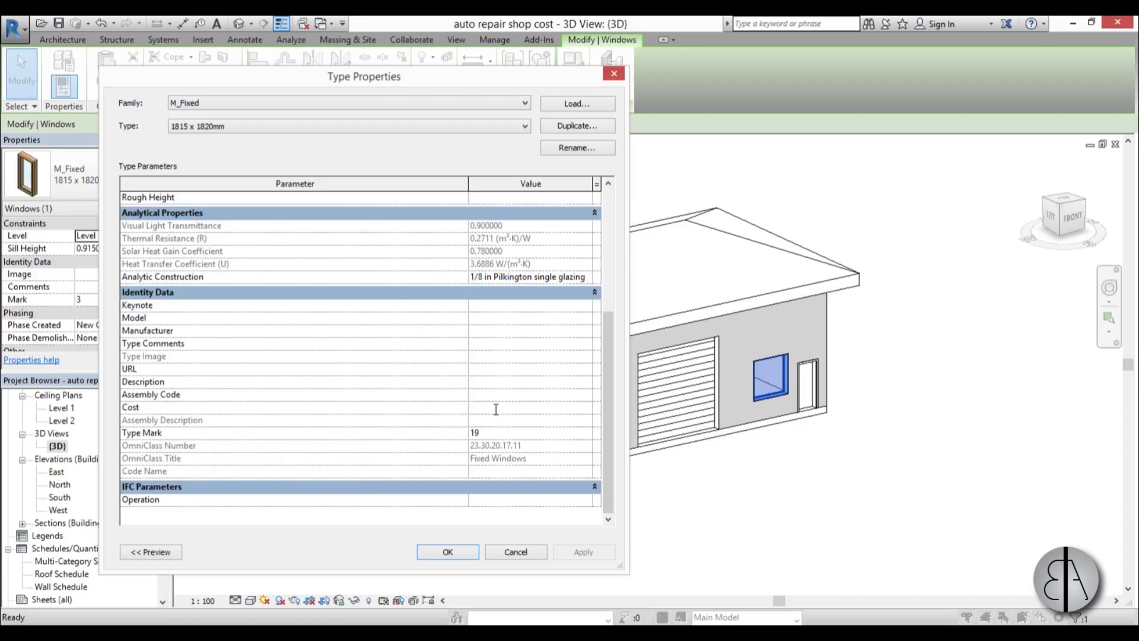
{"action": "type", "text": "100"}
{"action": "left_click", "coordinate": [591, 551]}
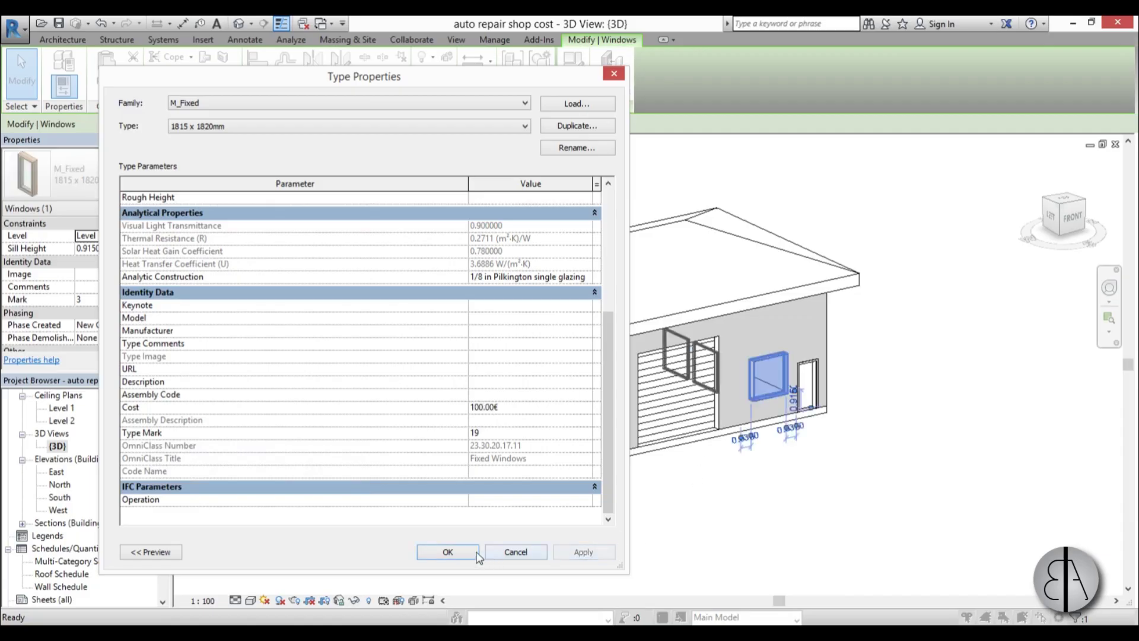
{"action": "left_click", "coordinate": [448, 552]}
- Open the Level 1 floor plan to reach the interior doors and windows
{"action": "middle_click_drag", "start_coordinate": [712, 534], "coordinate": [841, 511], "text": "shift"}
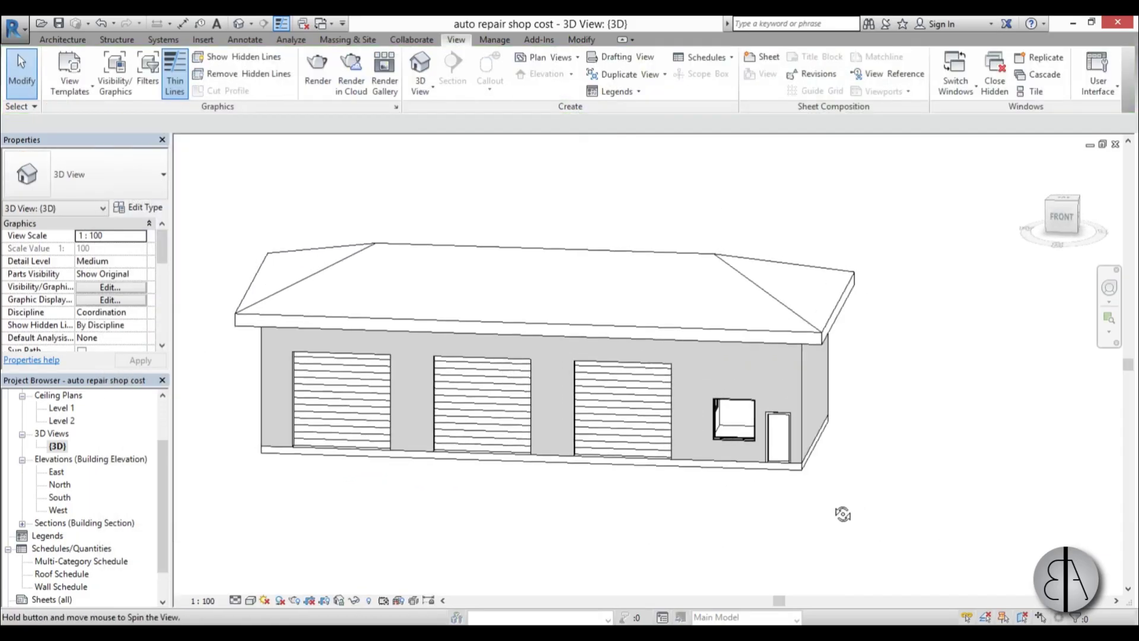
{"action": "double_click", "coordinate": [52, 405]}
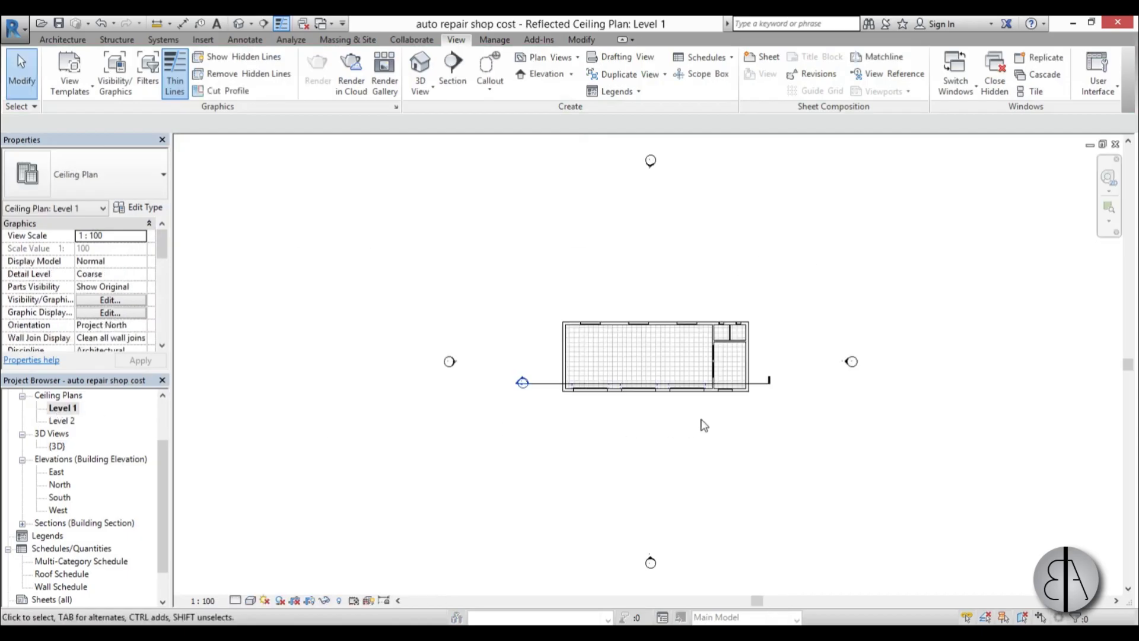
{"action": "scroll", "coordinate": [706, 424], "scroll_direction": "up", "scroll_amount": 5}
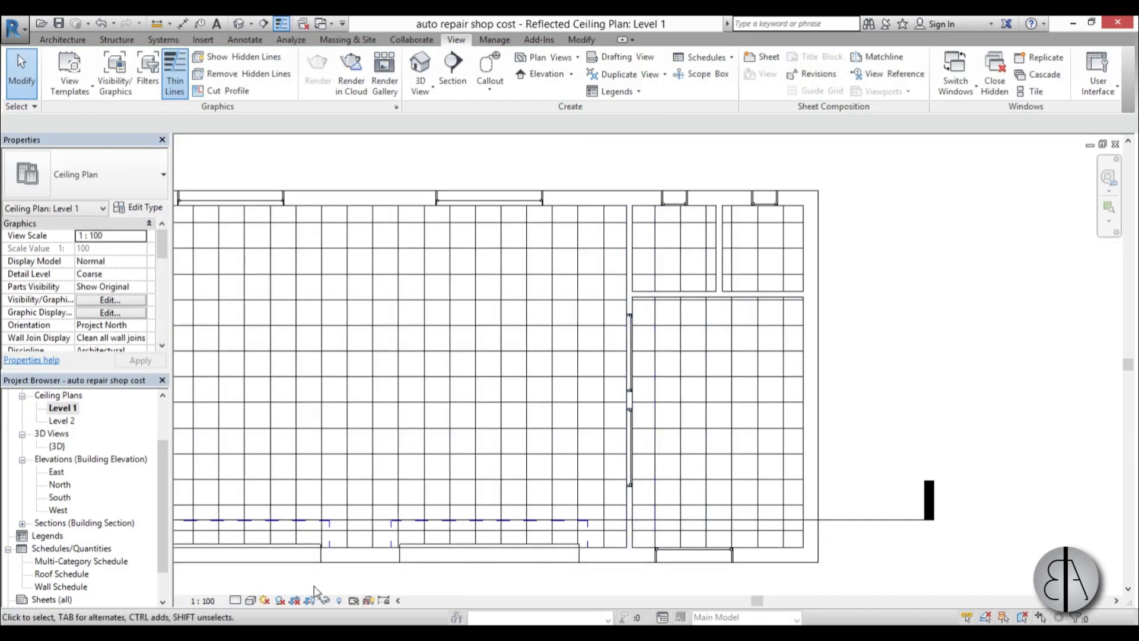
{"action": "left_click_drag", "start_coordinate": [160, 469], "coordinate": [160, 427]}
{"action": "double_click", "coordinate": [63, 420]}
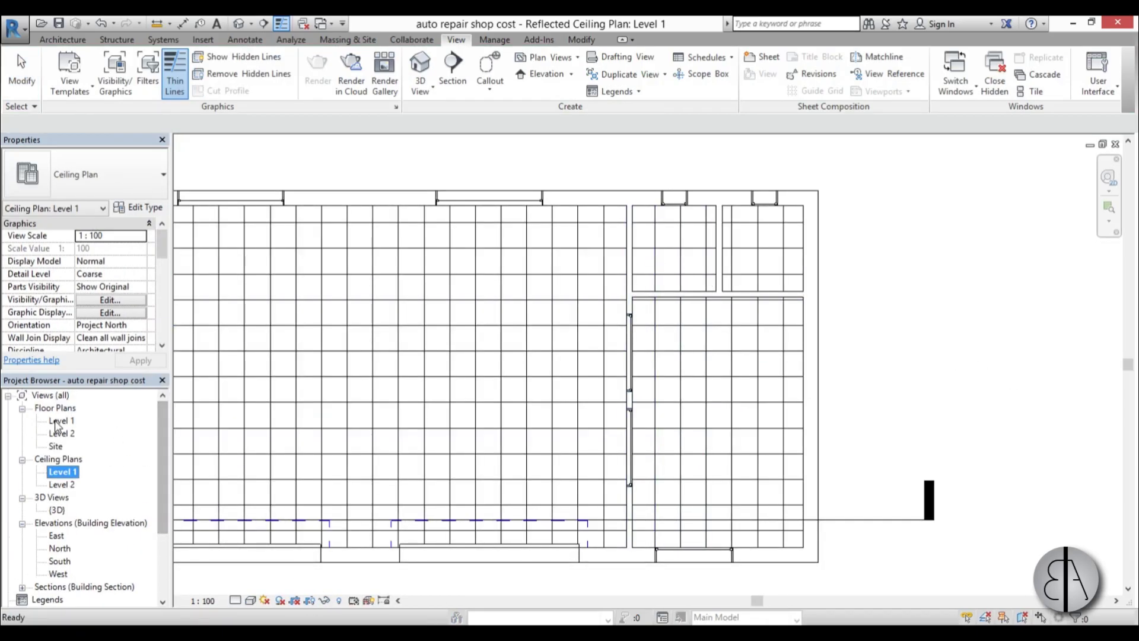
- Set the type Cost of the interior M_Single-Flush 0762 x 2032mm door to 80.00€
{"action": "left_click", "coordinate": [648, 238]}
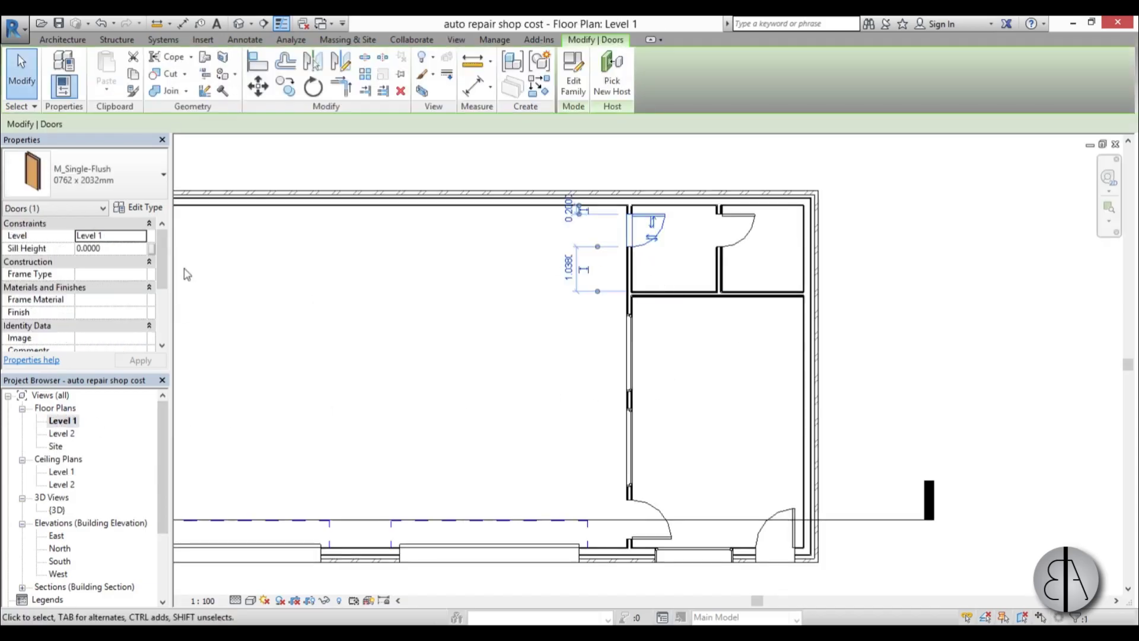
{"action": "left_click", "coordinate": [145, 207]}
{"action": "scroll", "coordinate": [389, 442], "scroll_direction": "down", "scroll_amount": 6}
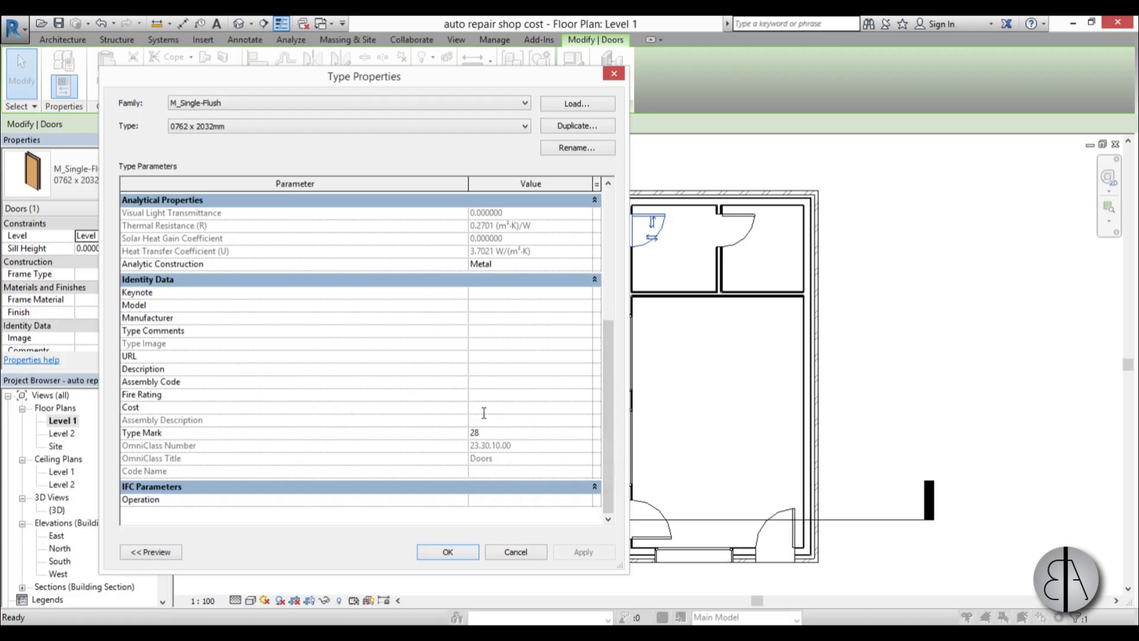
{"action": "left_click", "coordinate": [484, 413]}
{"action": "type", "text": "80.00€"}
{"action": "left_click", "coordinate": [583, 552]}
{"action": "left_click", "coordinate": [448, 552]}
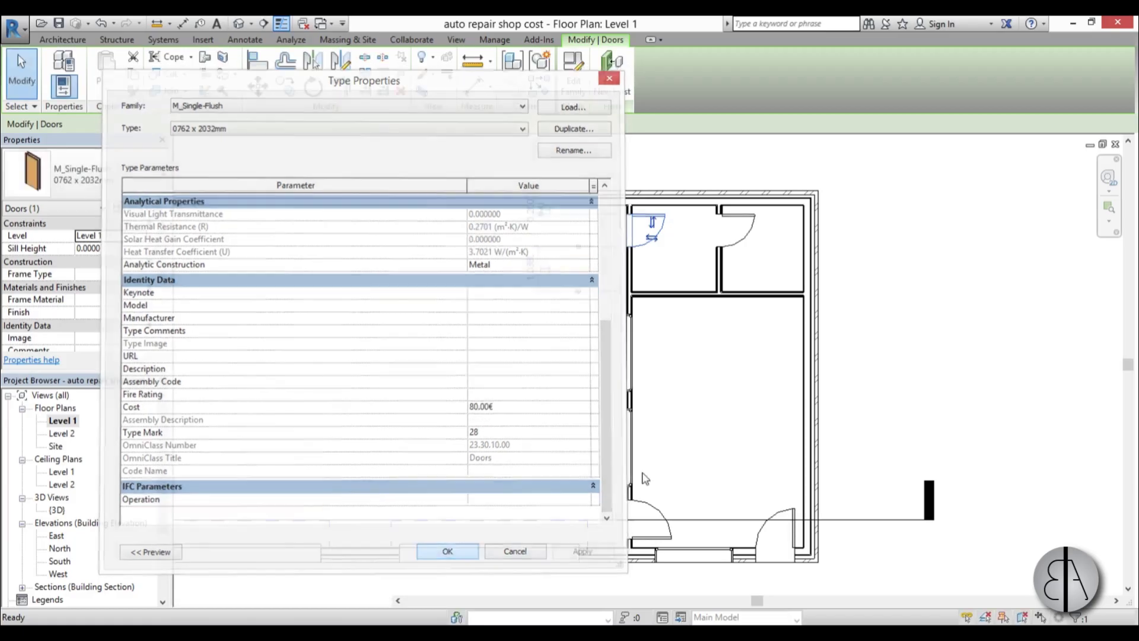
- Check the type Cost of the M_Fixed 1815 x 1820mm window in the interior partition wall
{"action": "scroll", "coordinate": [745, 376], "scroll_direction": "down", "scroll_amount": 3}
{"action": "scroll", "coordinate": [737, 389], "scroll_direction": "down", "scroll_amount": 2}
{"action": "left_click", "coordinate": [719, 397]}
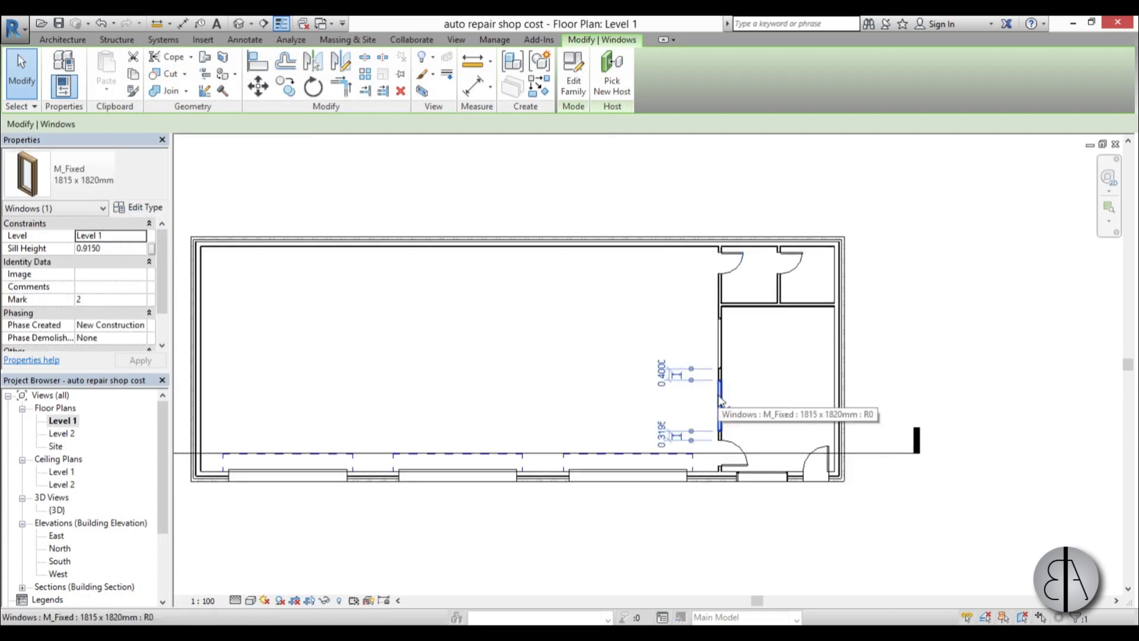
{"action": "left_click", "coordinate": [140, 211]}
{"action": "left_click_drag", "start_coordinate": [607, 249], "coordinate": [608, 407]}
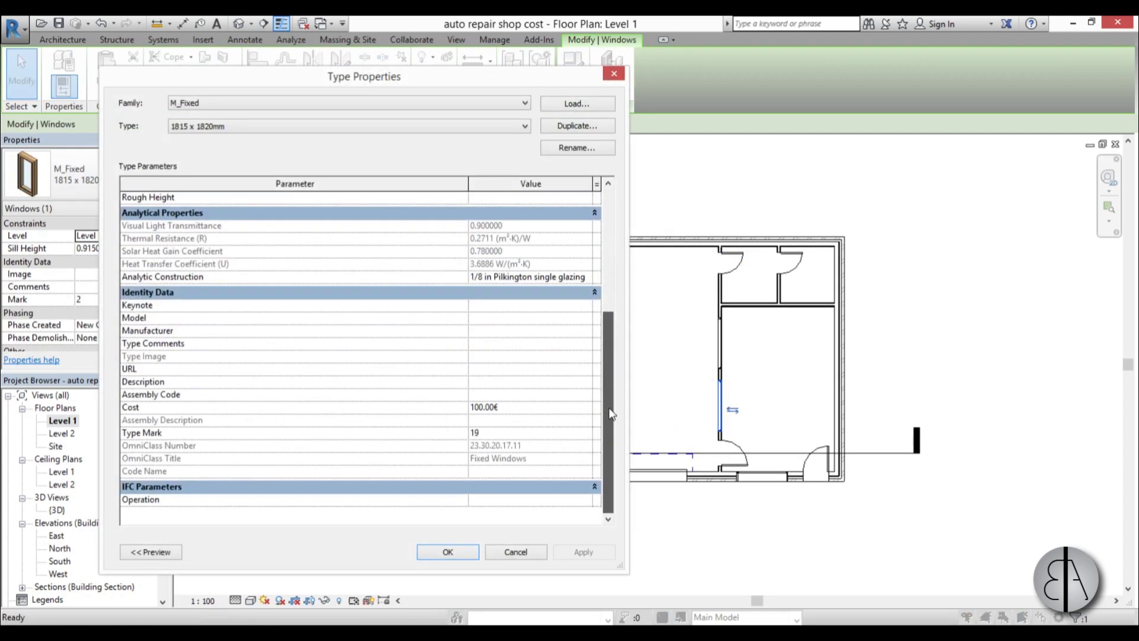
{"action": "left_click", "coordinate": [447, 552]}
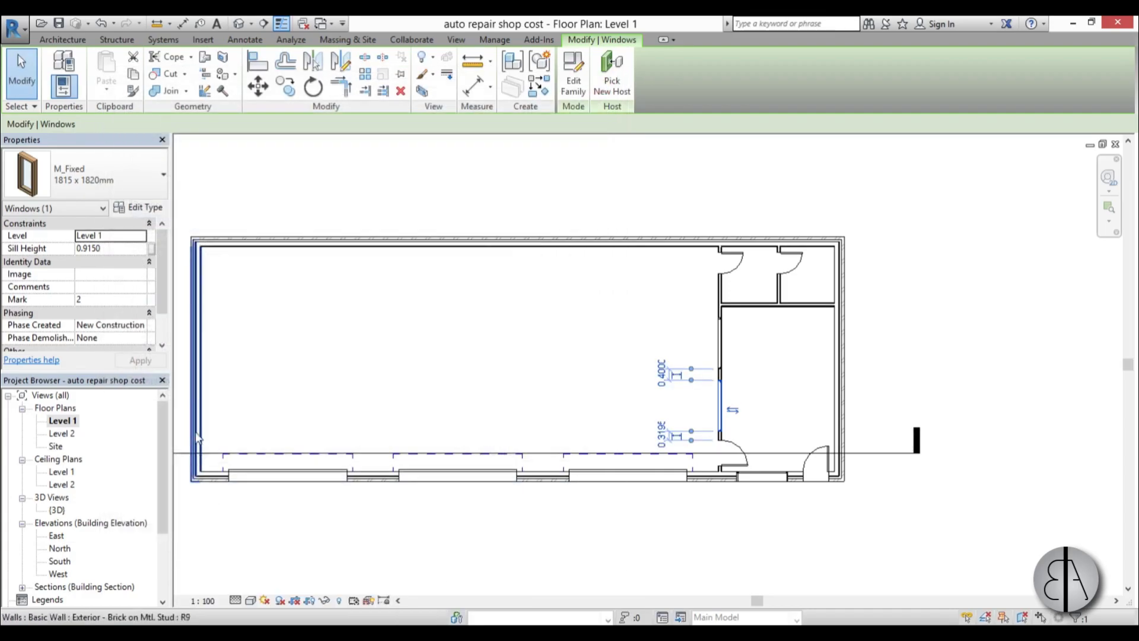
{"action": "left_click", "coordinate": [307, 294]}
- In the {3D} view, set the type Cost of the M_Fixed gornji window in the rear brick wall to 80
{"action": "left_click", "coordinate": [238, 24]}
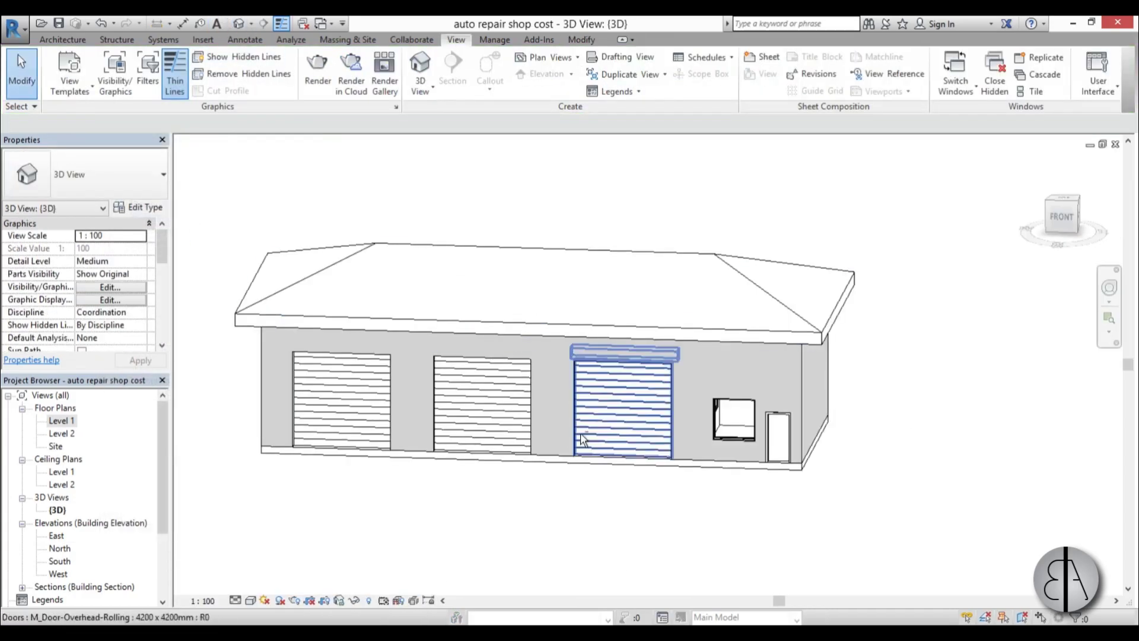
{"action": "middle_click_drag", "start_coordinate": [582, 439], "coordinate": [481, 417], "text": "shift"}
{"action": "scroll", "coordinate": [415, 367], "scroll_direction": "up", "scroll_amount": 3}
{"action": "left_click", "coordinate": [355, 326]}
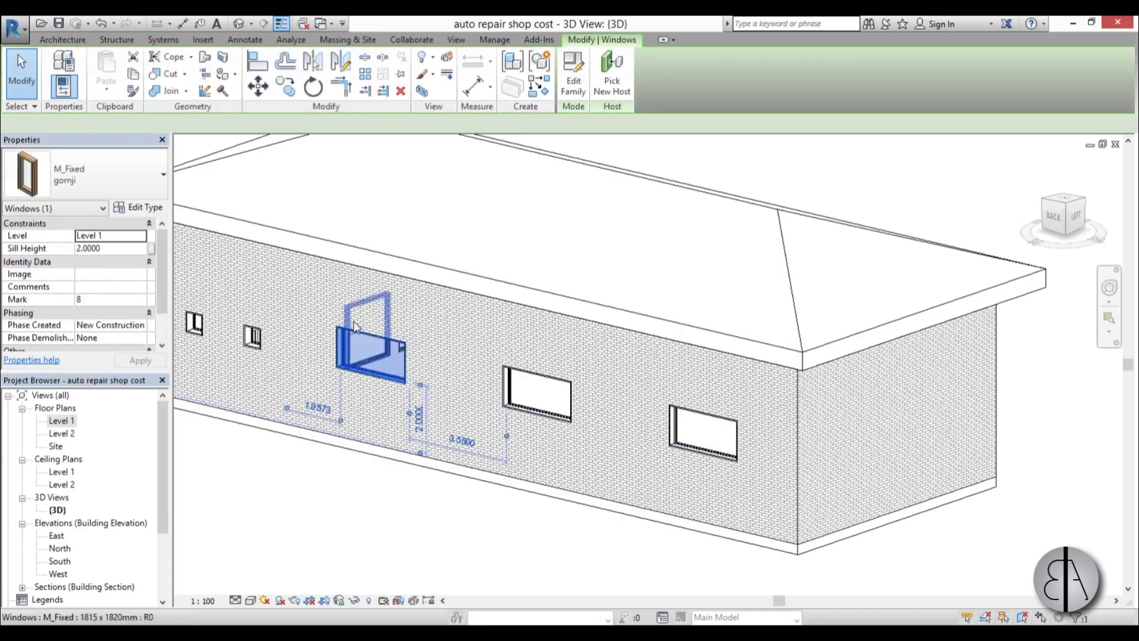
{"action": "left_click", "coordinate": [141, 209]}
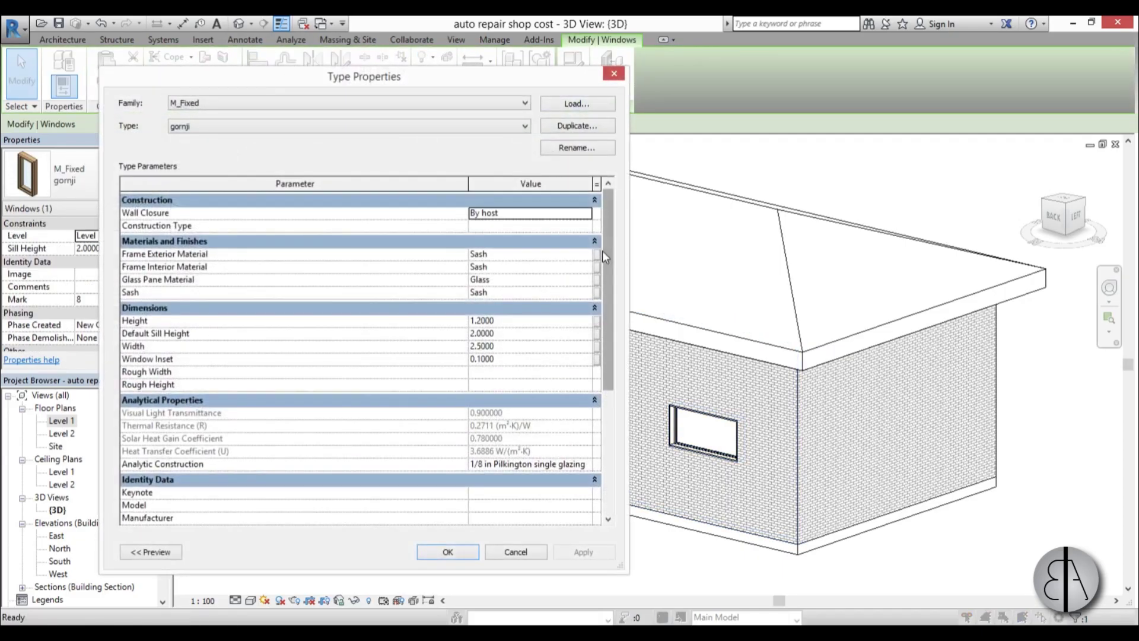
{"action": "left_click_drag", "start_coordinate": [602, 250], "coordinate": [605, 373]}
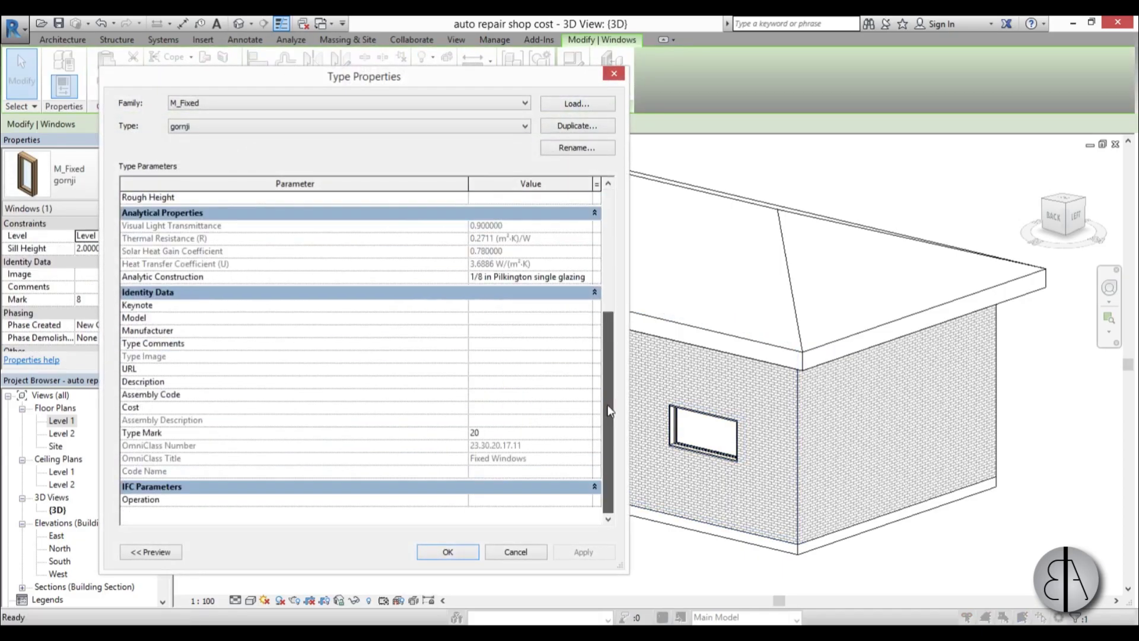
{"action": "left_click", "coordinate": [504, 408]}
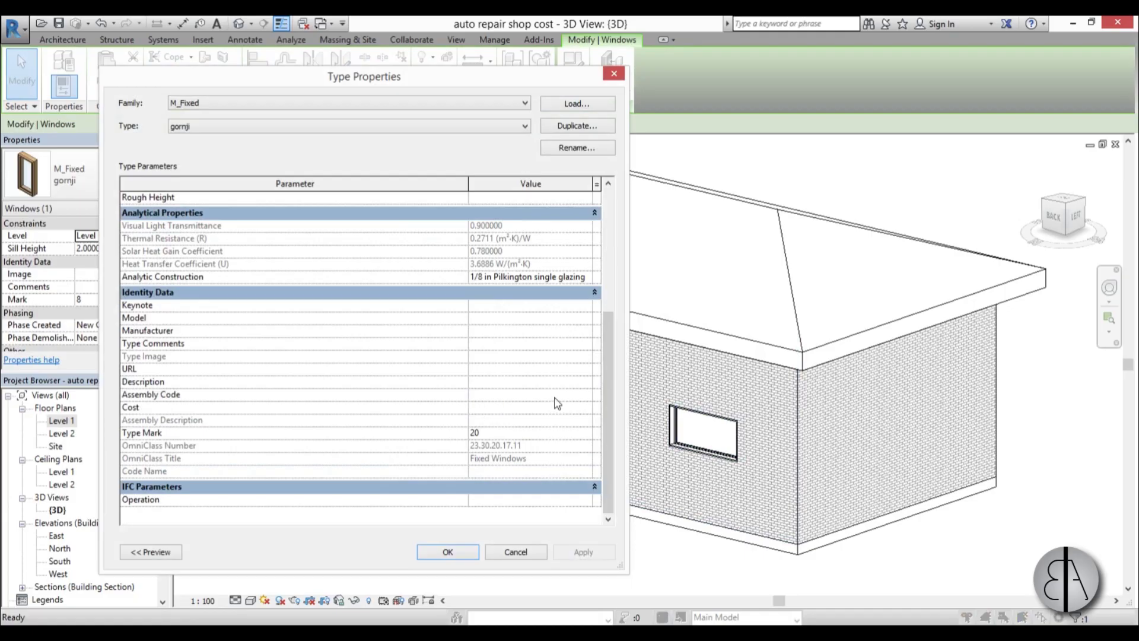
{"action": "type", "text": "80"}
{"action": "left_click", "coordinate": [583, 552]}
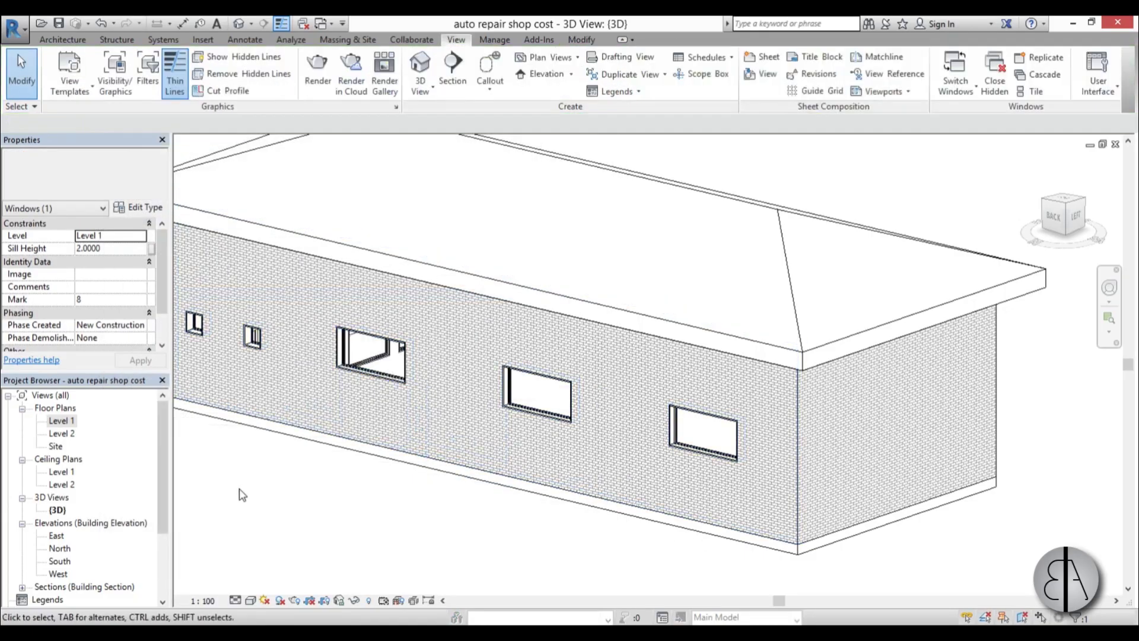
- Set the type Cost of the small M_Fixed 0610 x 0610mm window in the rear brick wall to 40
{"action": "left_click", "coordinate": [255, 337]}
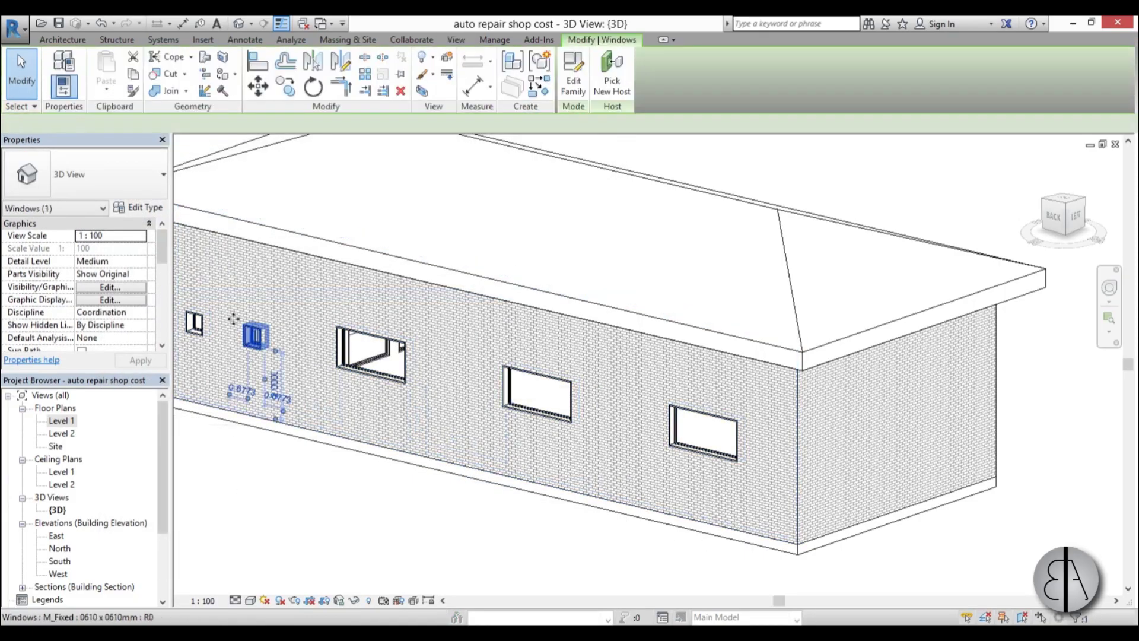
{"action": "left_click", "coordinate": [138, 207]}
{"action": "left_click_drag", "start_coordinate": [604, 281], "coordinate": [607, 429]}
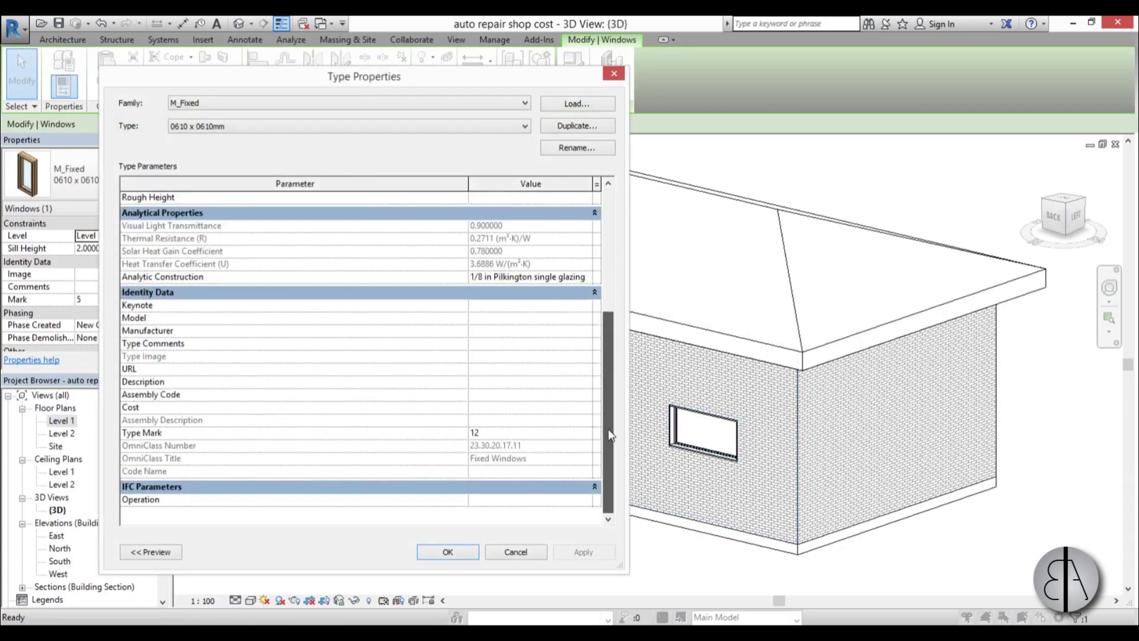
{"action": "left_click", "coordinate": [489, 408]}
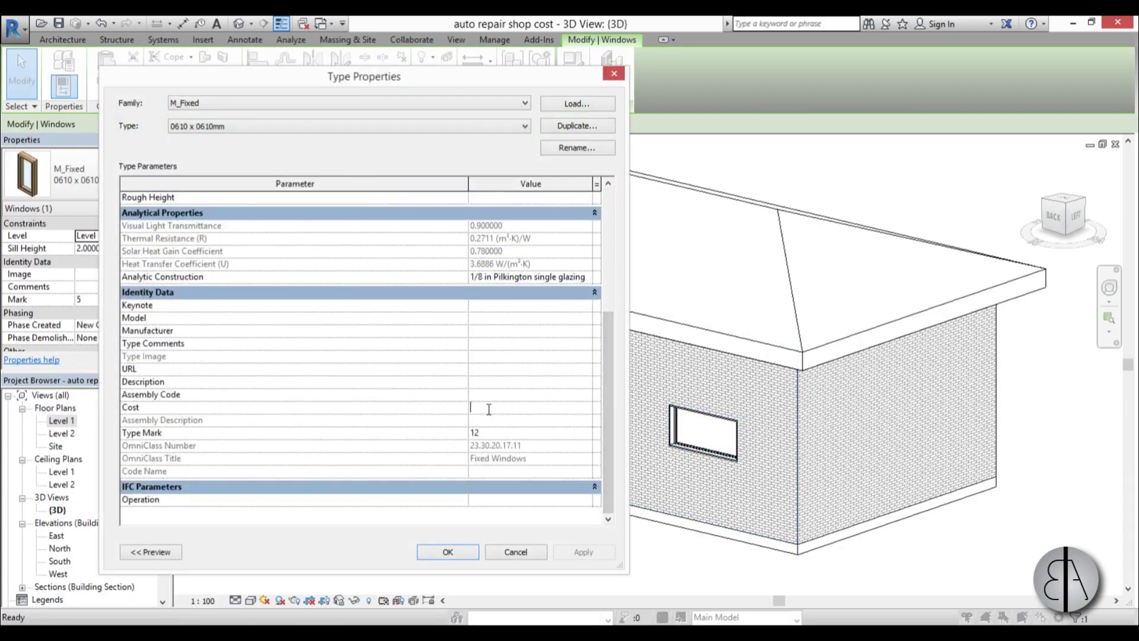
{"action": "type", "text": "40"}
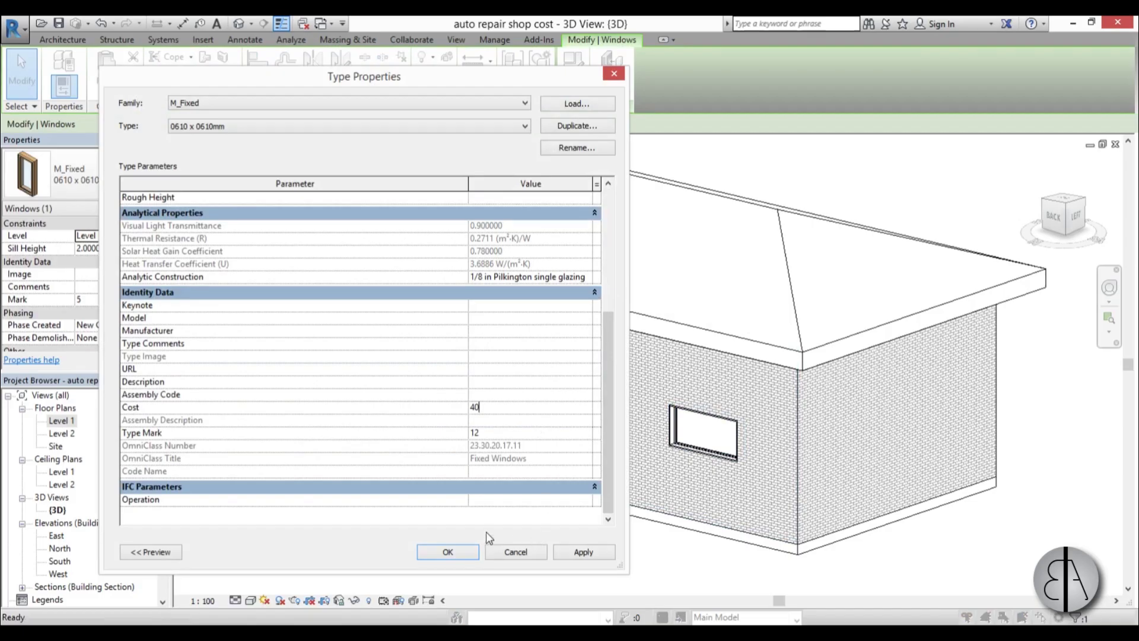
{"action": "left_click", "coordinate": [583, 551]}
{"action": "left_click", "coordinate": [447, 552]}
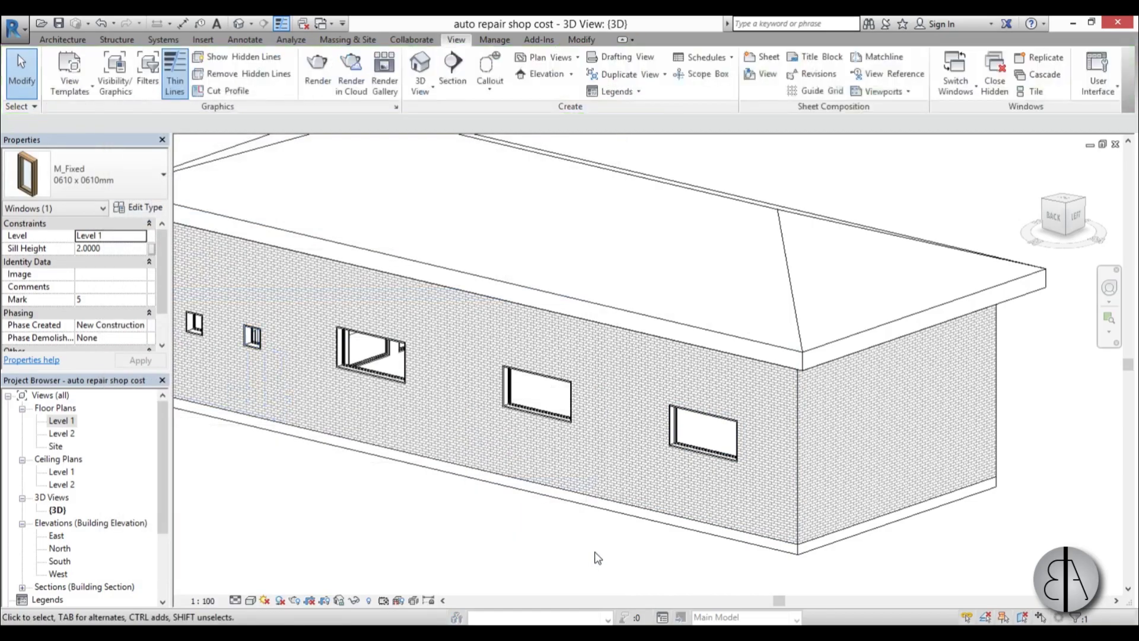
{"action": "left_click", "coordinate": [598, 557]}
- Open the Multi-Category Schedule to review the door and window costs and their grand total
{"action": "scroll", "coordinate": [663, 427], "scroll_direction": "down", "scroll_amount": 5}
{"action": "middle_click_drag", "start_coordinate": [664, 427], "coordinate": [632, 470], "text": "shift"}
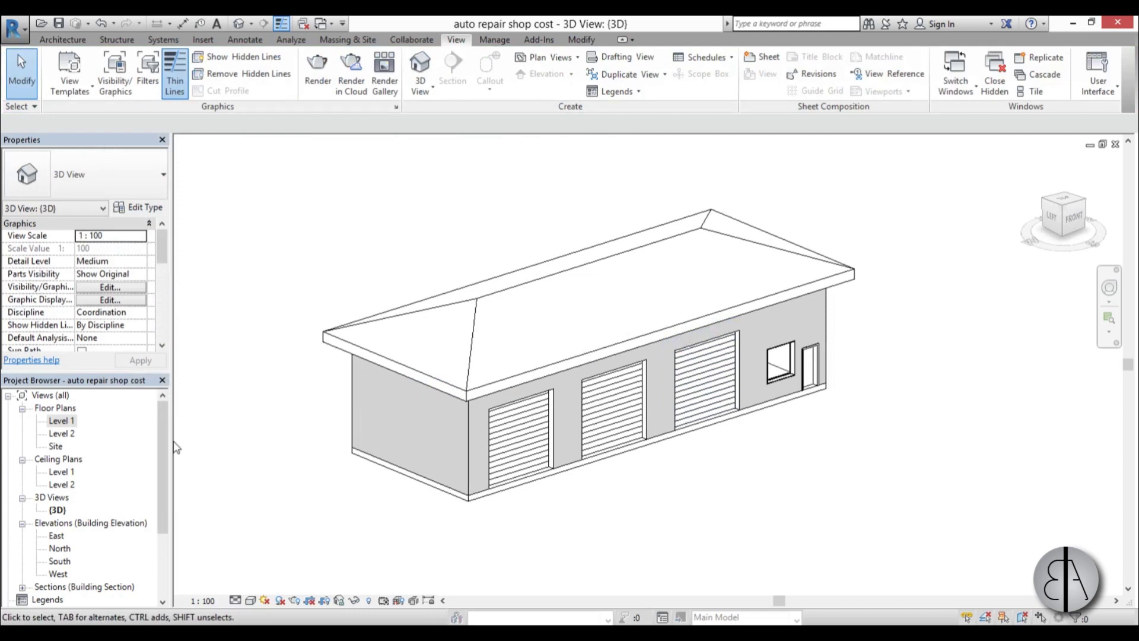
{"action": "scroll", "coordinate": [153, 543], "scroll_direction": "down", "scroll_amount": 3}
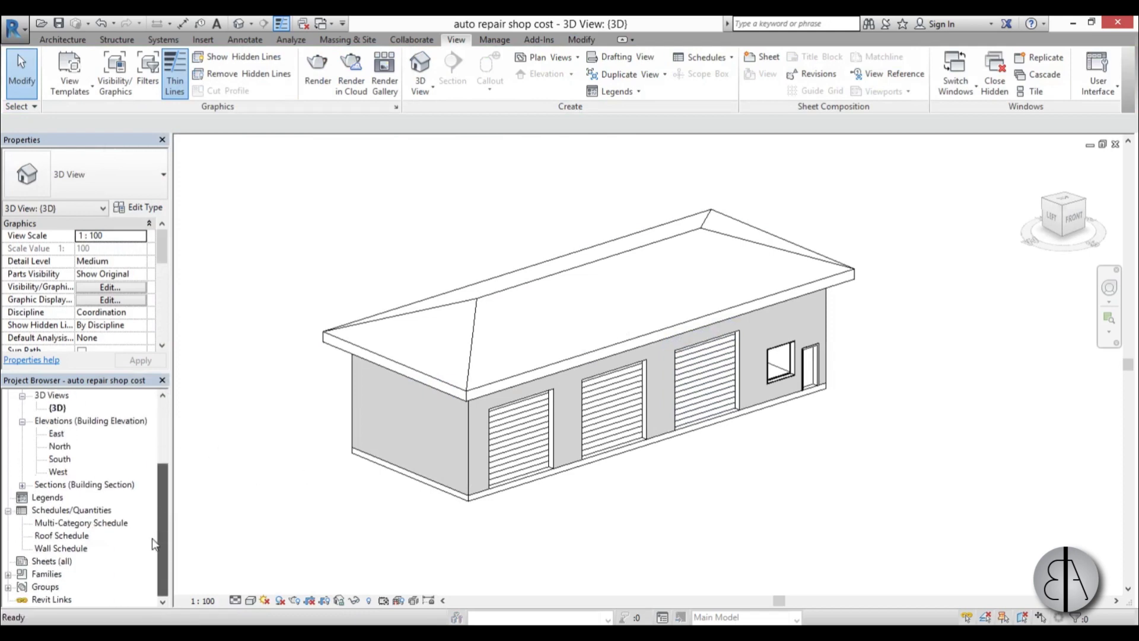
{"action": "double_click", "coordinate": [63, 523]}
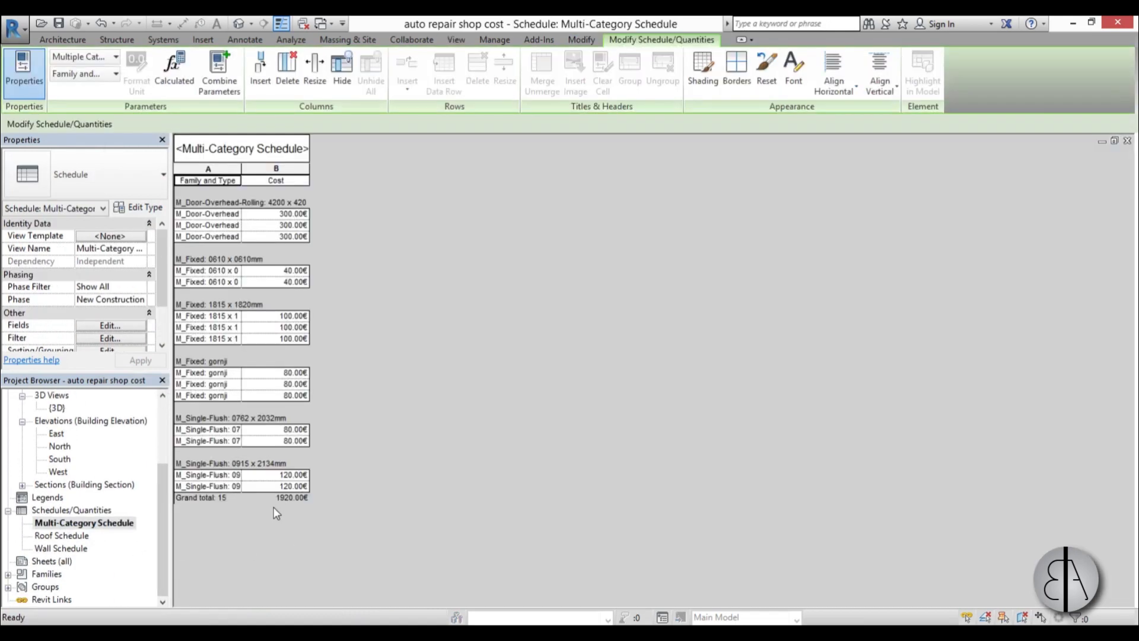